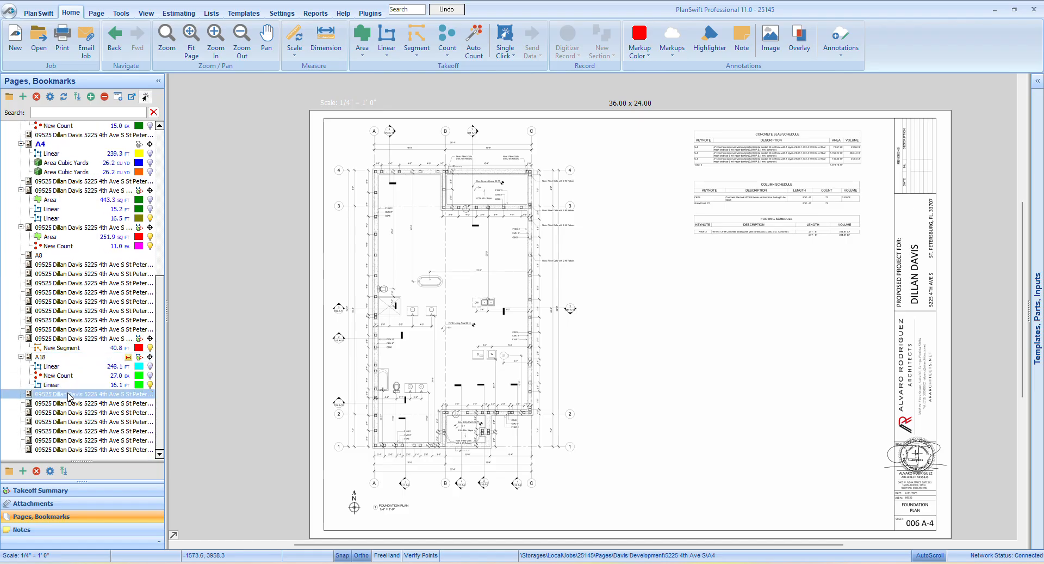
Open sections sheet A8 and highlight the concrete footing in Section 1 with a box
left_click(67, 358)
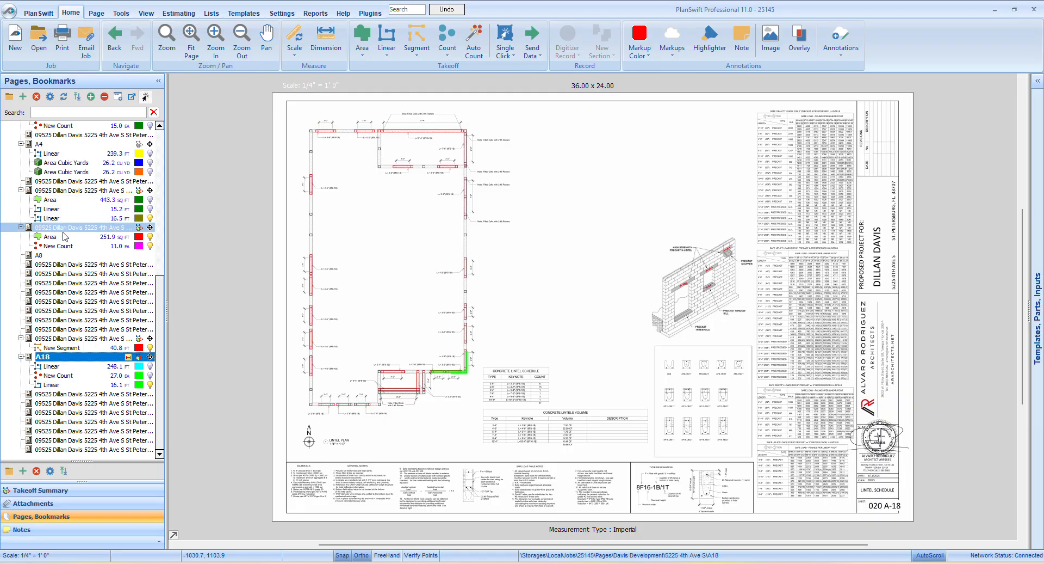
left_click(54, 263)
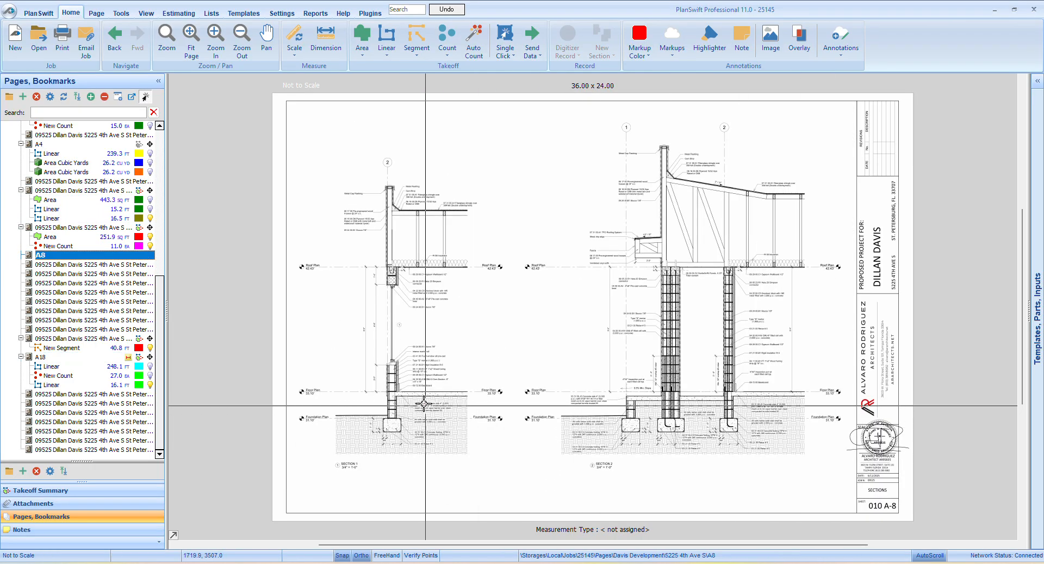
scroll(427, 408, "up", 3)
left_click_drag(398, 419, 529, 370)
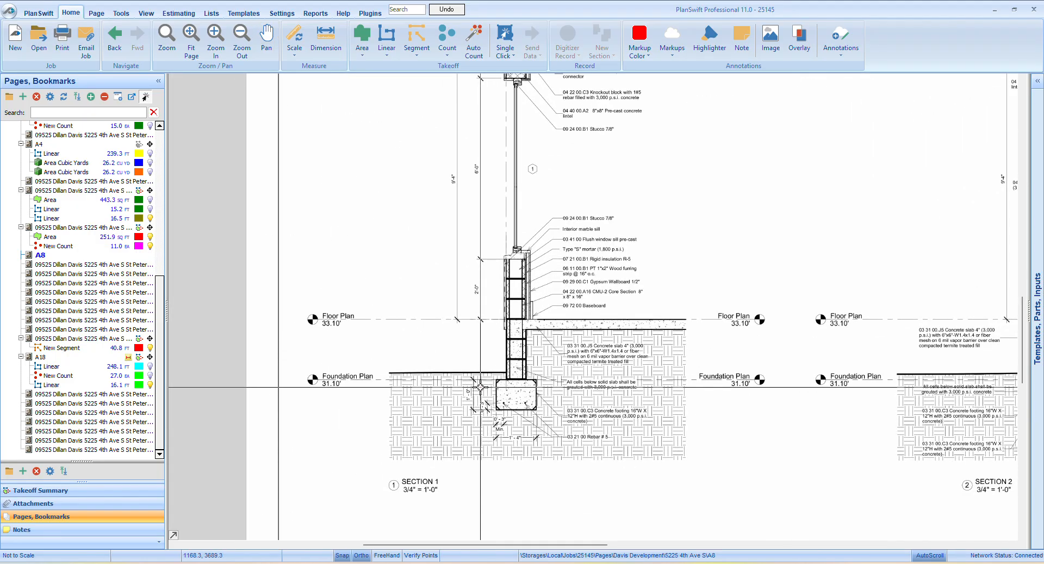
scroll(542, 402, "up", 3)
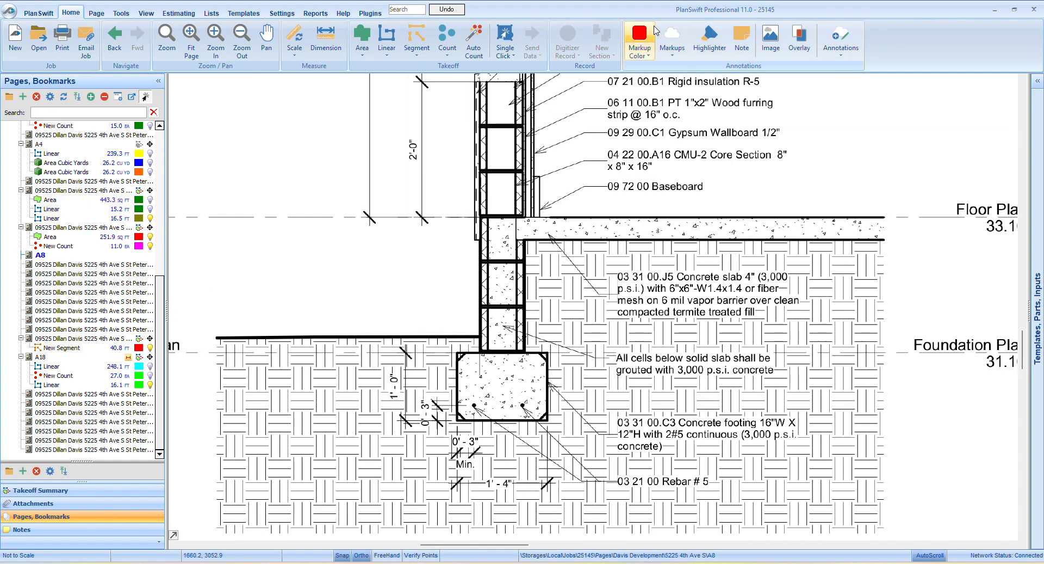
left_click(708, 32)
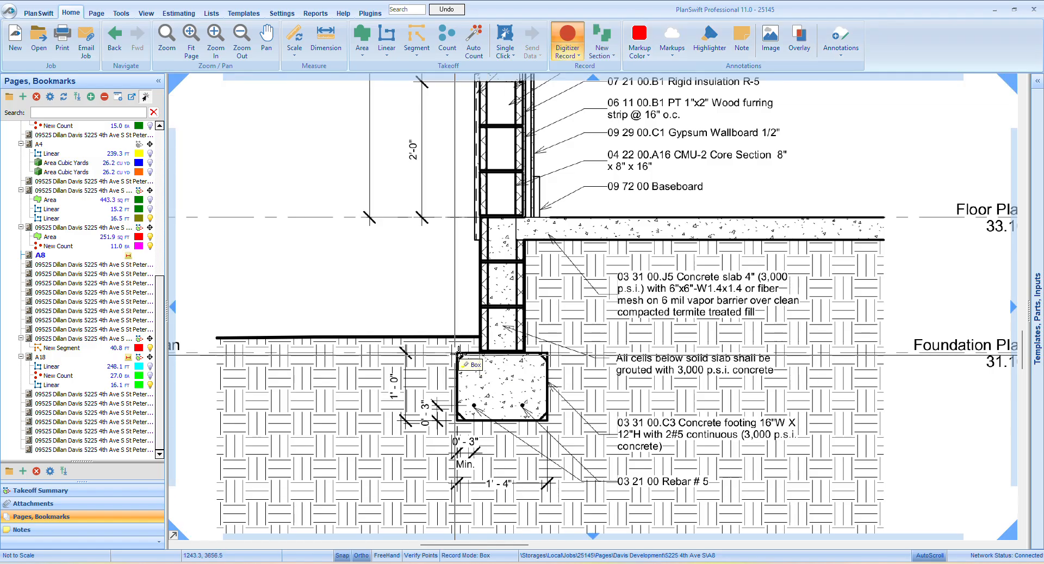
left_click(435, 346)
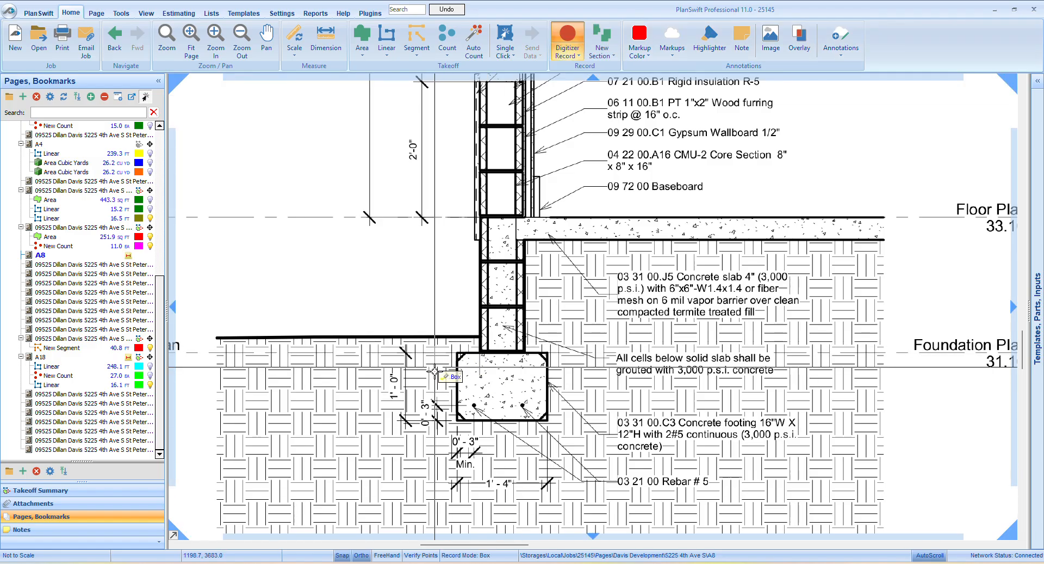
left_click(585, 460)
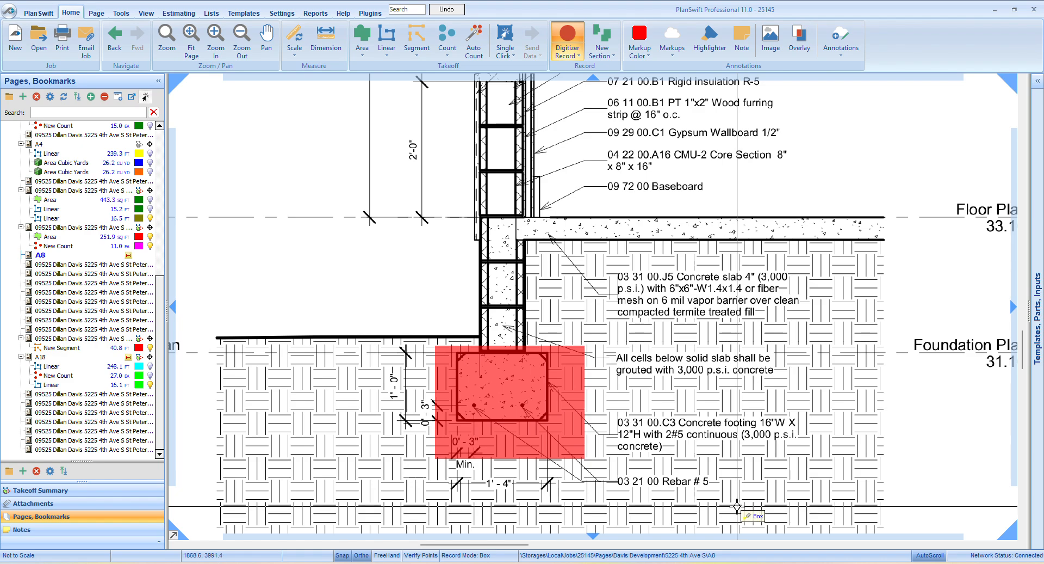
Highlight the Section 1 stem wall between the floor plan and foundation plan levels, and stop recording highlights
scroll(737, 506, "down", 3)
scroll(440, 387, "up", 2)
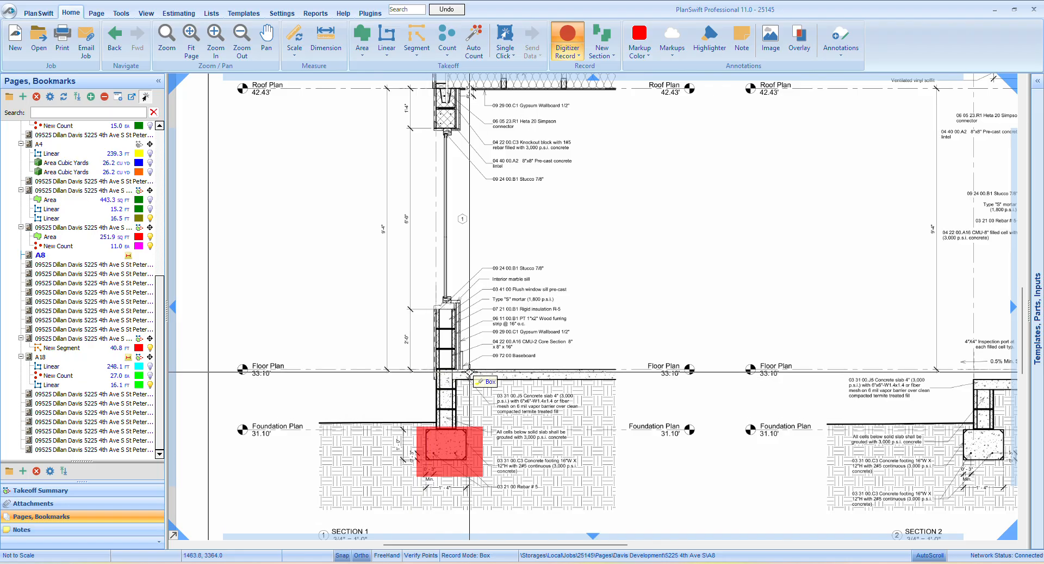
left_click(381, 361)
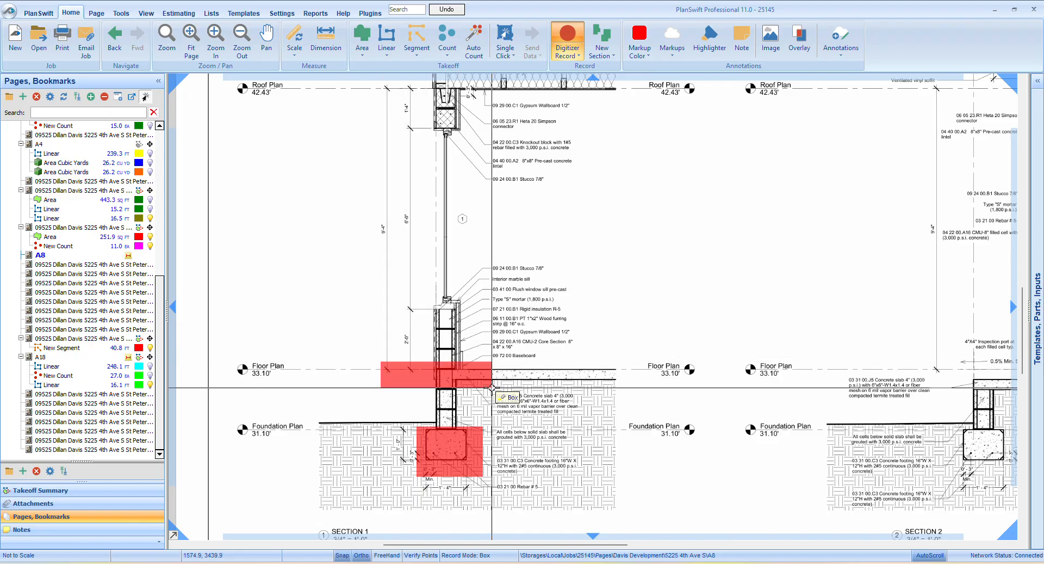
left_click(502, 425)
scroll(707, 399, "down", 2)
scroll(657, 440, "up", 1)
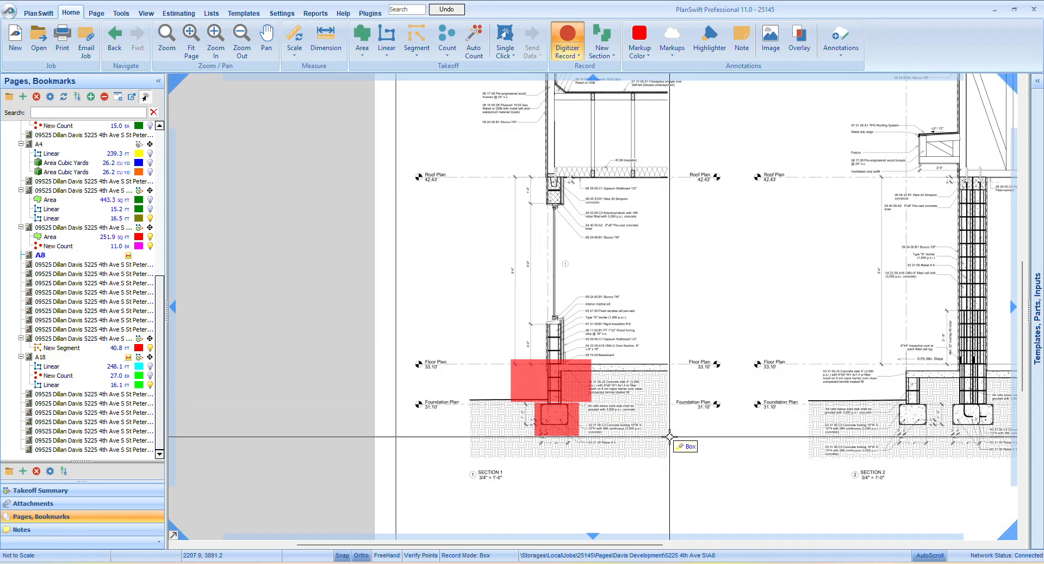
scroll(668, 437, "down", 1)
scroll(730, 470, "down", 1)
right_click(506, 459)
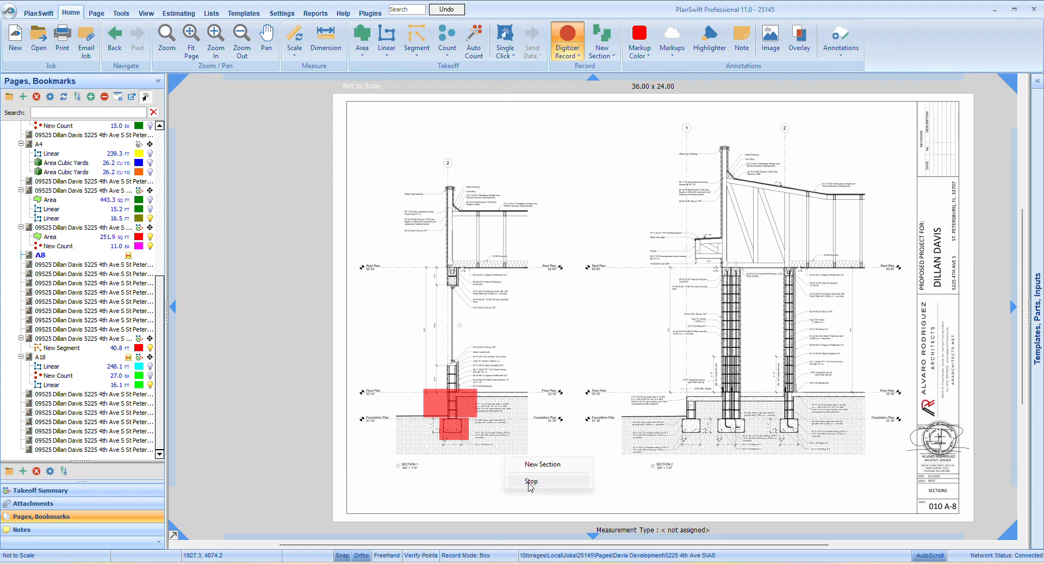
scroll(465, 409, "up", 3)
scroll(462, 408, "down", 2)
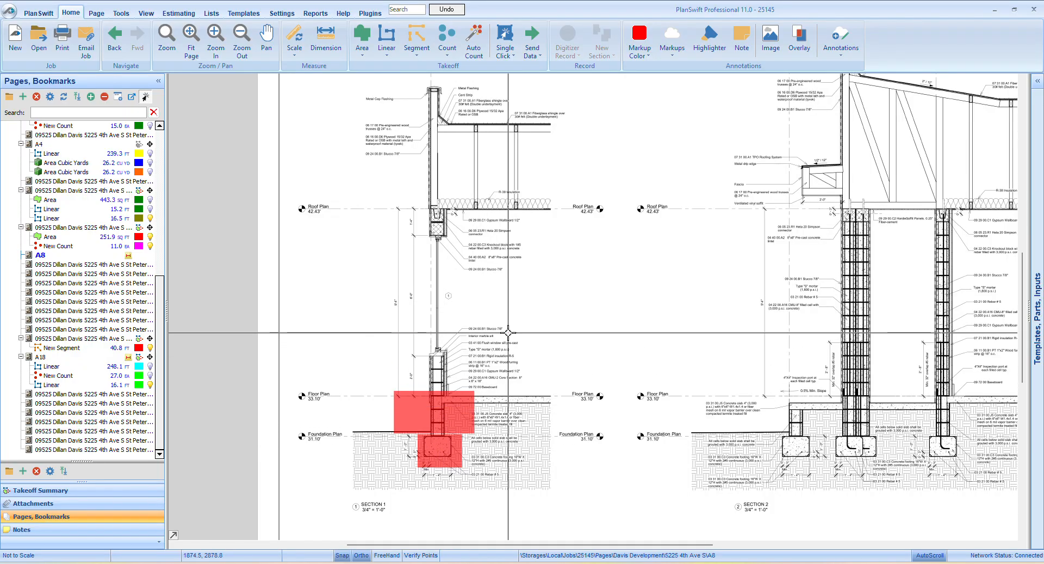
scroll(507, 332, "up", 3)
scroll(509, 332, "down", 5)
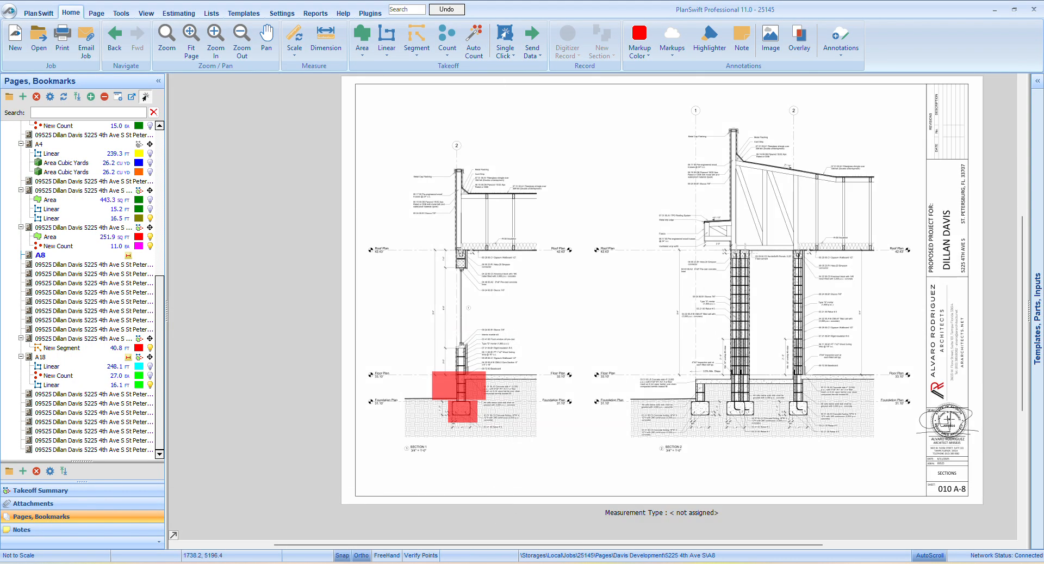
Switch to the Excel stem-wall takeoff sheet and copy the "Stem-Wall Materials" and "Qty" headings from A3:B3 to A18:B18
left_click(434, 537)
scroll(192, 331, "up", 1)
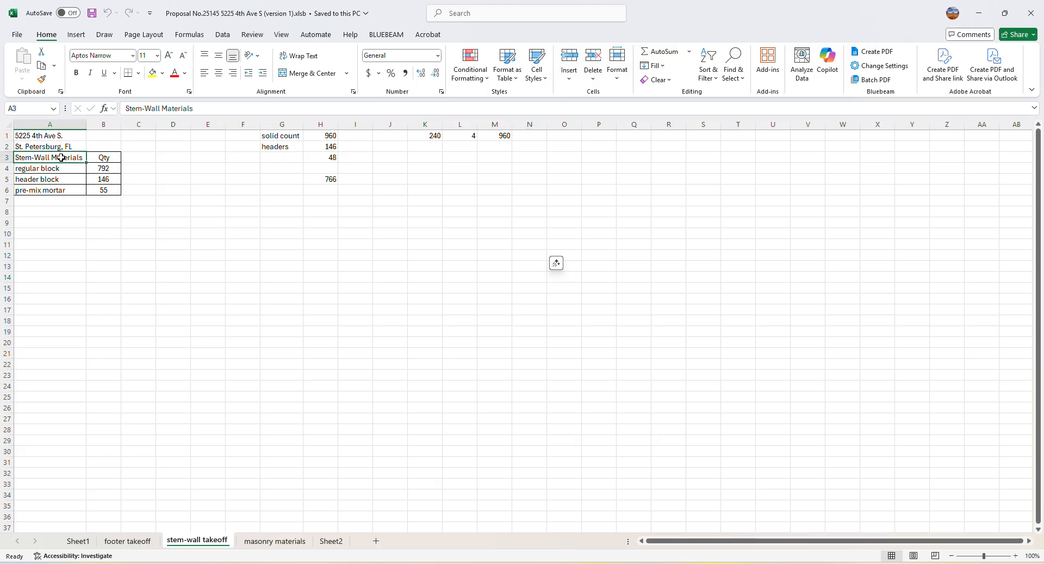
right_click(100, 157)
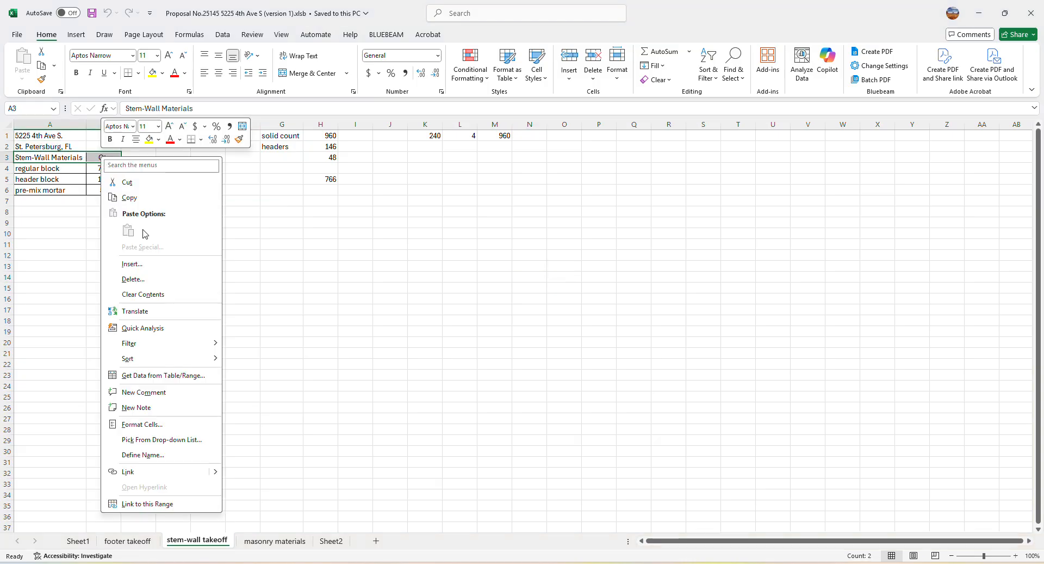
left_click(130, 198)
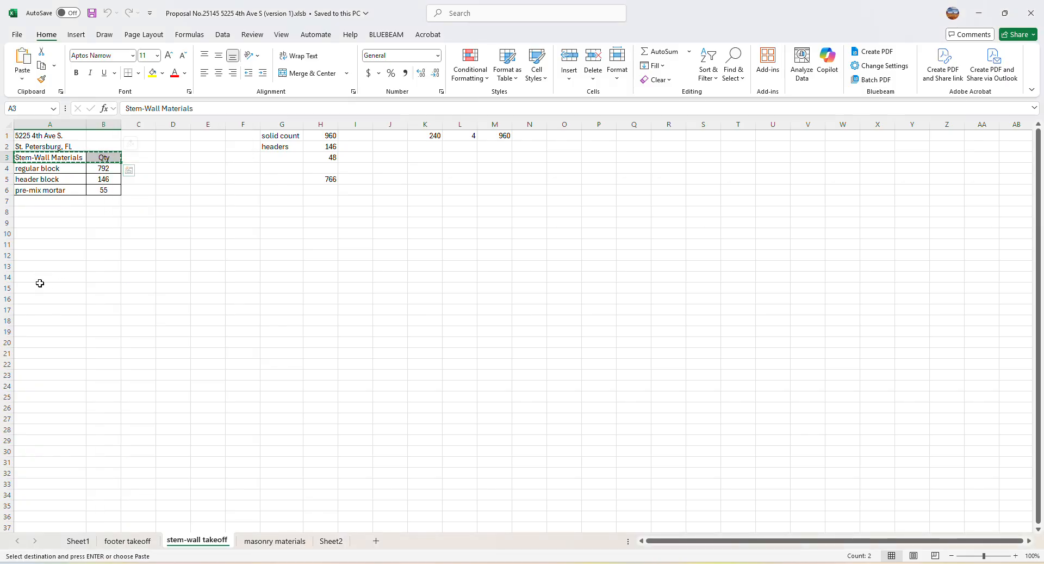
right_click(108, 322)
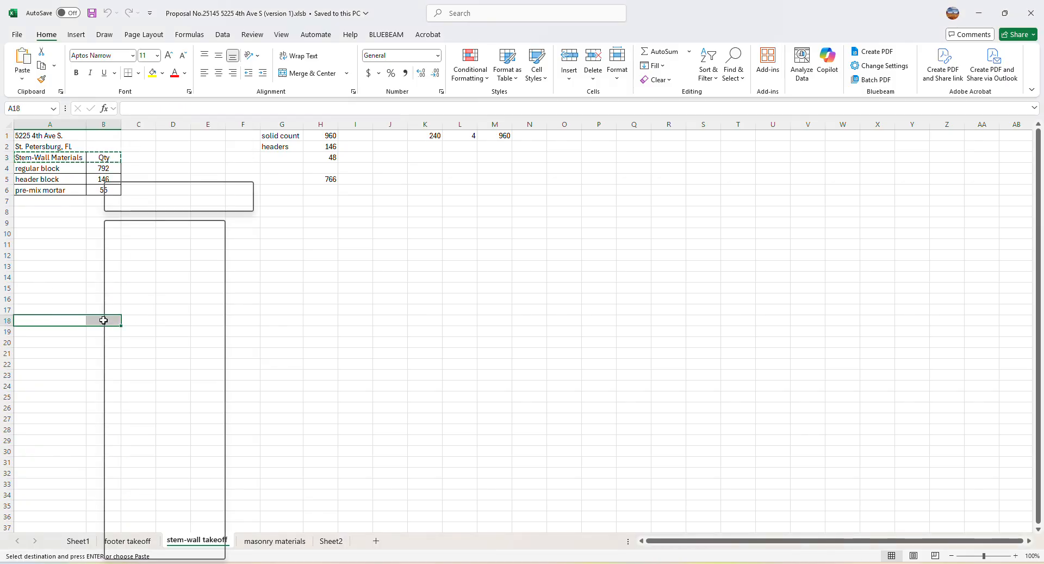
left_click(128, 295)
Enter "regular block" in A19 and "header block" in A20 under the copied Stem-Wall Materials heading
left_click(71, 526)
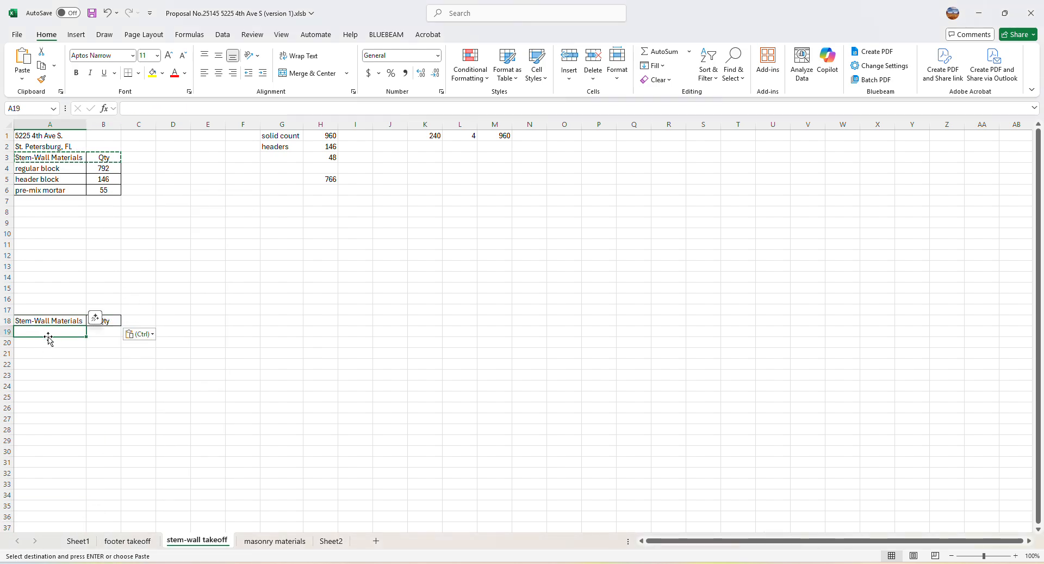
type("regular block")
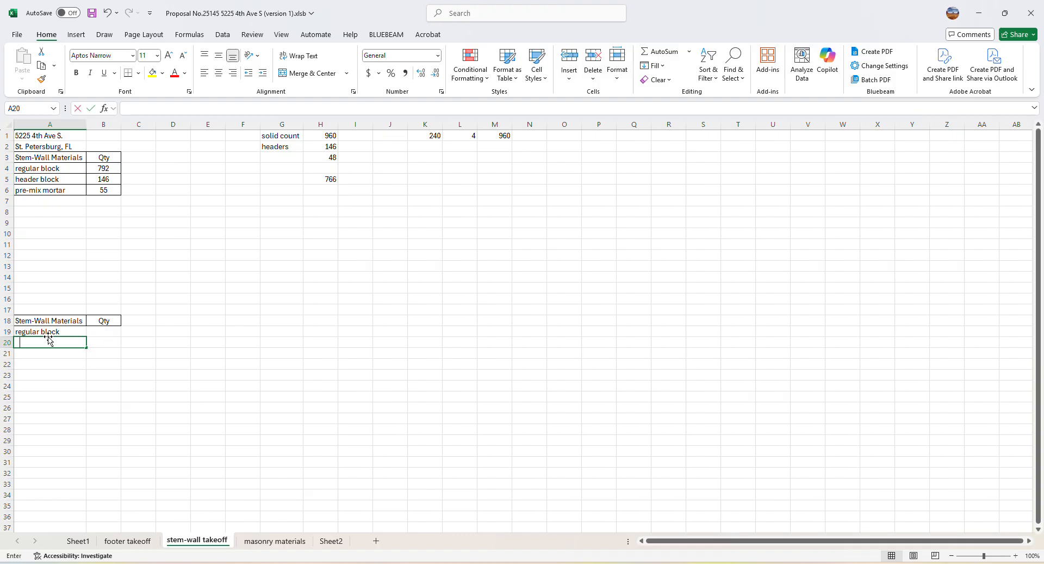
type("header block")
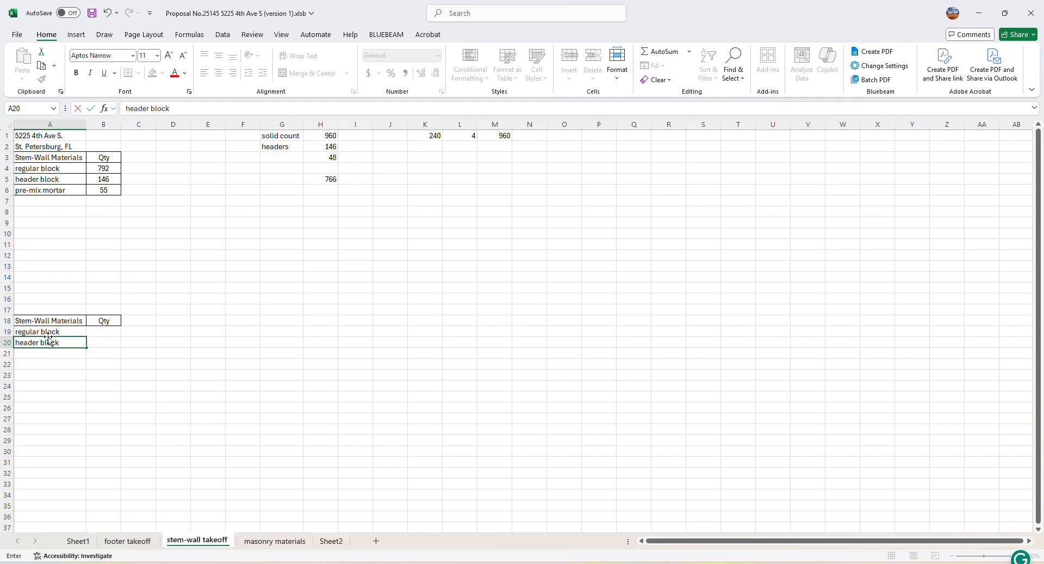
left_click(127, 393)
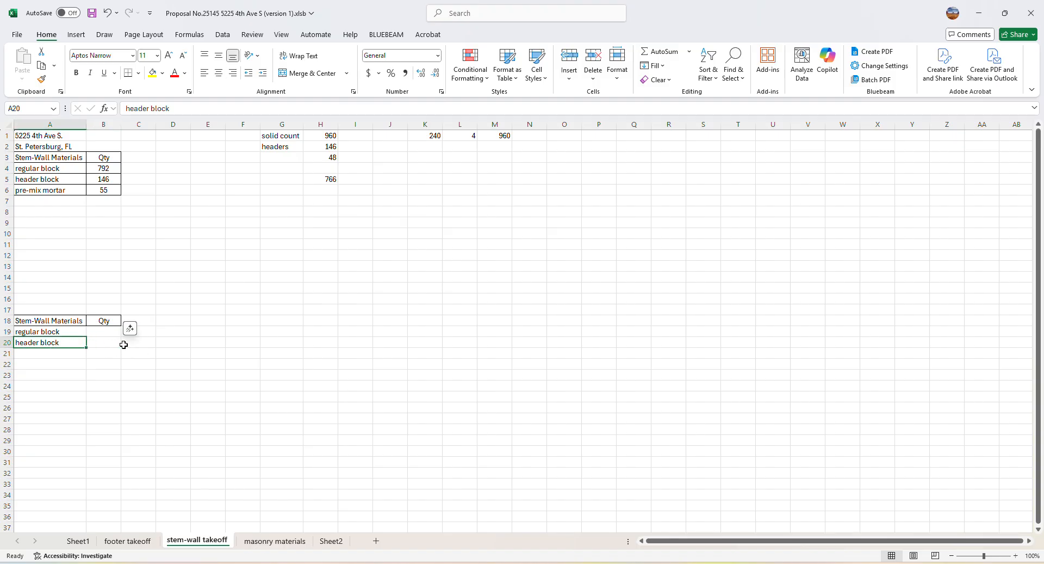
Switch back to PlanSwift and examine the Section 2 stem wall where it meets the floor slab
left_click(626, 535)
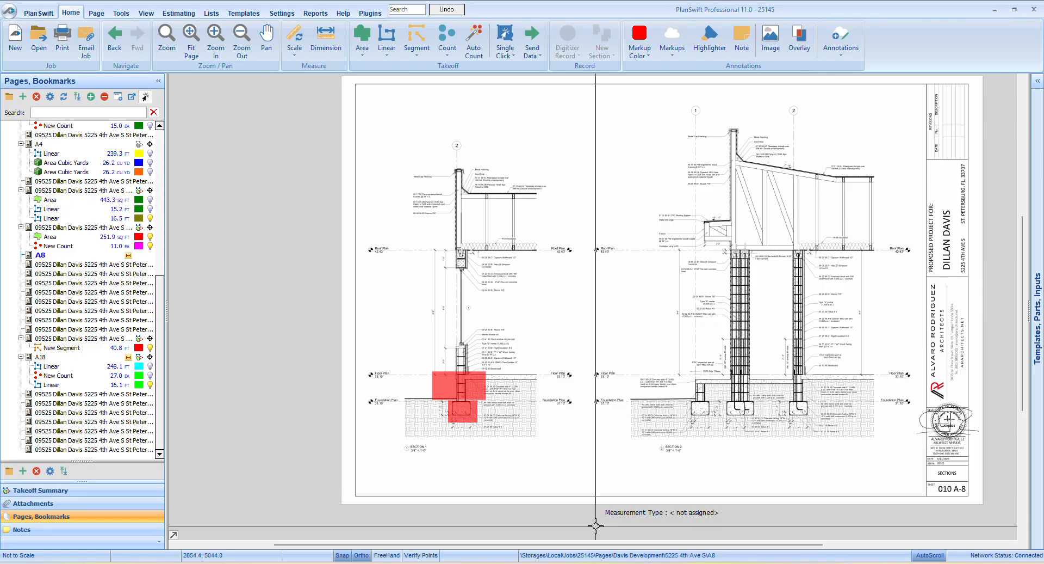
scroll(805, 384, "up", 4)
scroll(783, 378, "up", 2)
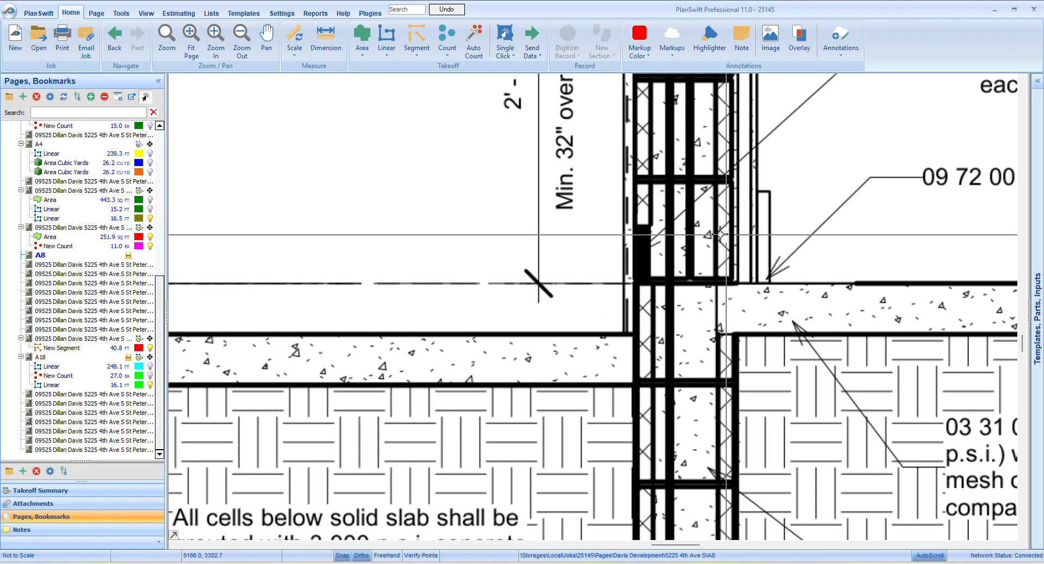
left_click(385, 28)
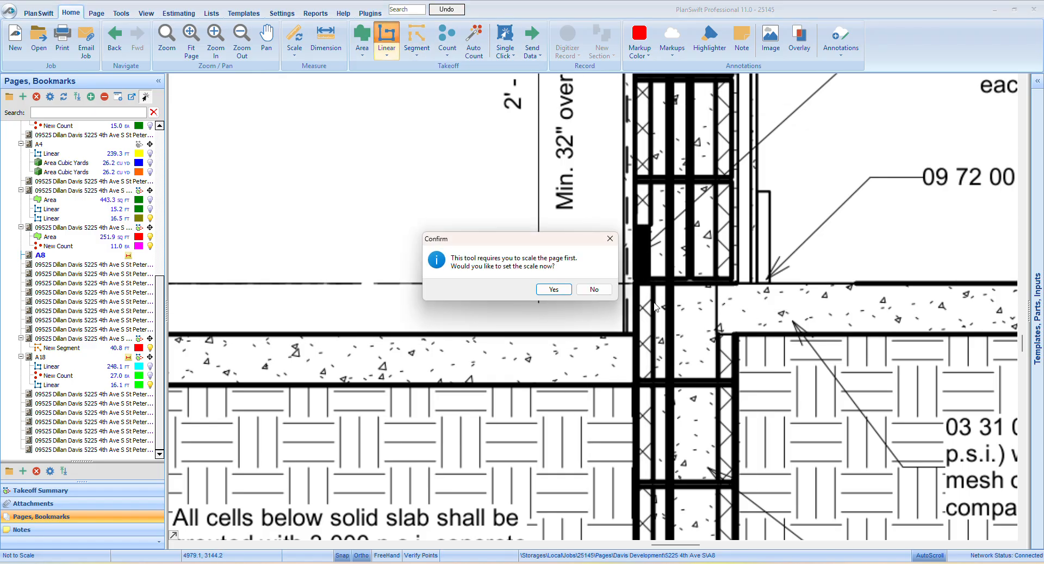
left_click(591, 290)
scroll(537, 280, "down", 2)
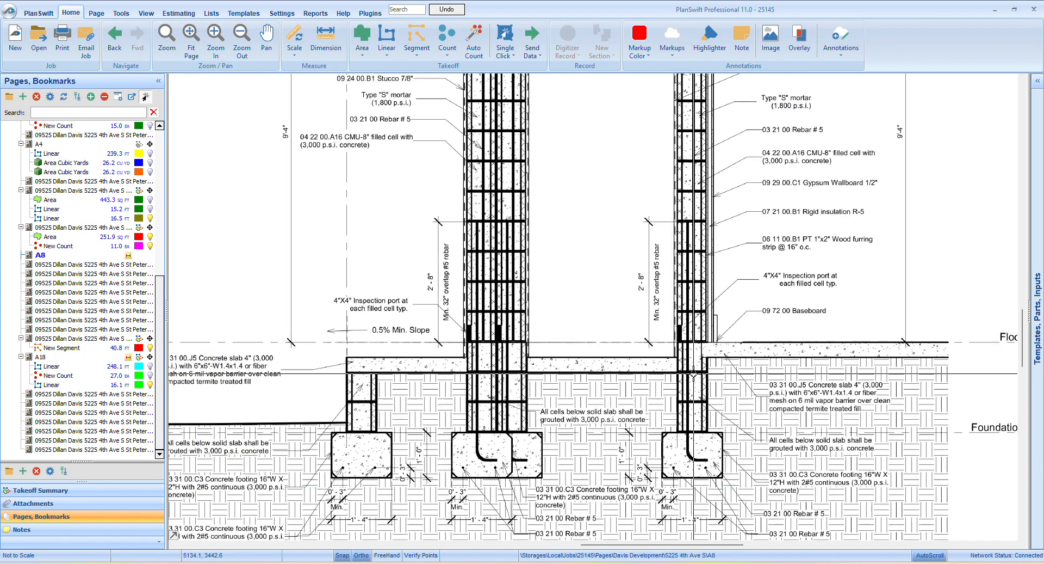
scroll(468, 377, "down", 3)
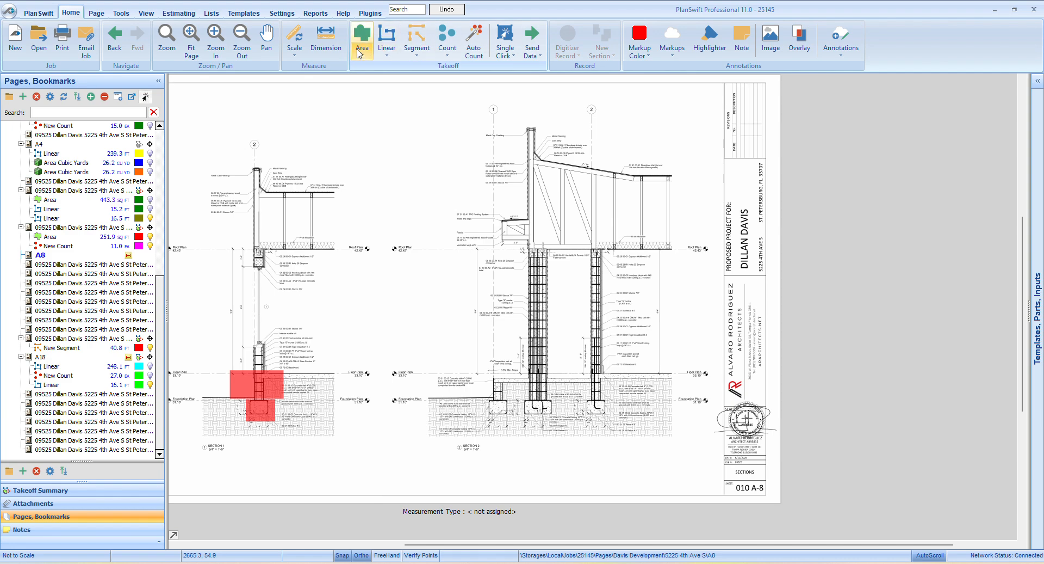
Set the sheet scale to 1/4" = 1' 0" and trace the notched header block at Section 2's slab edge with a Linear takeoff
left_click(295, 57)
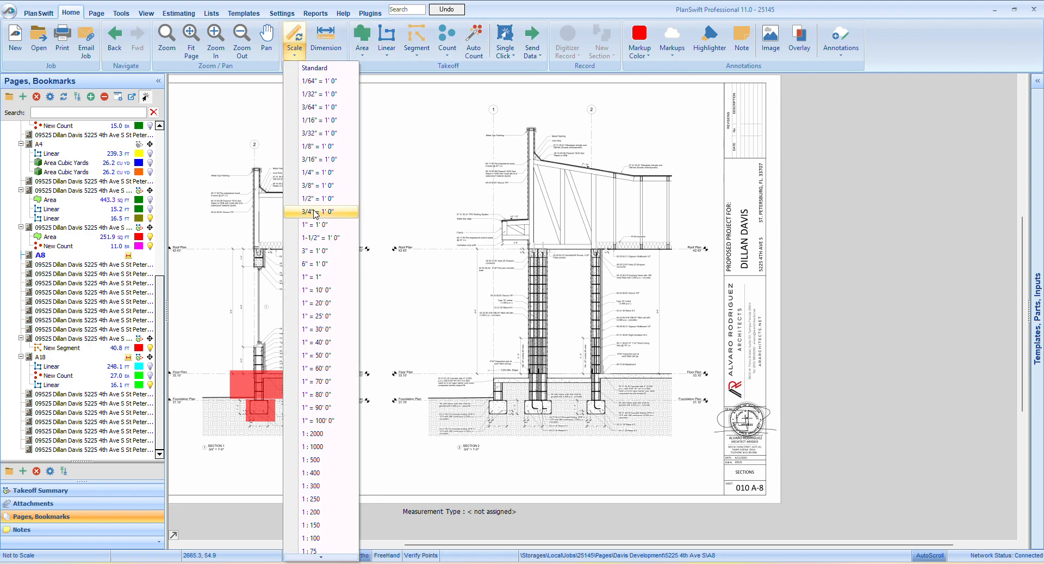
left_click(308, 172)
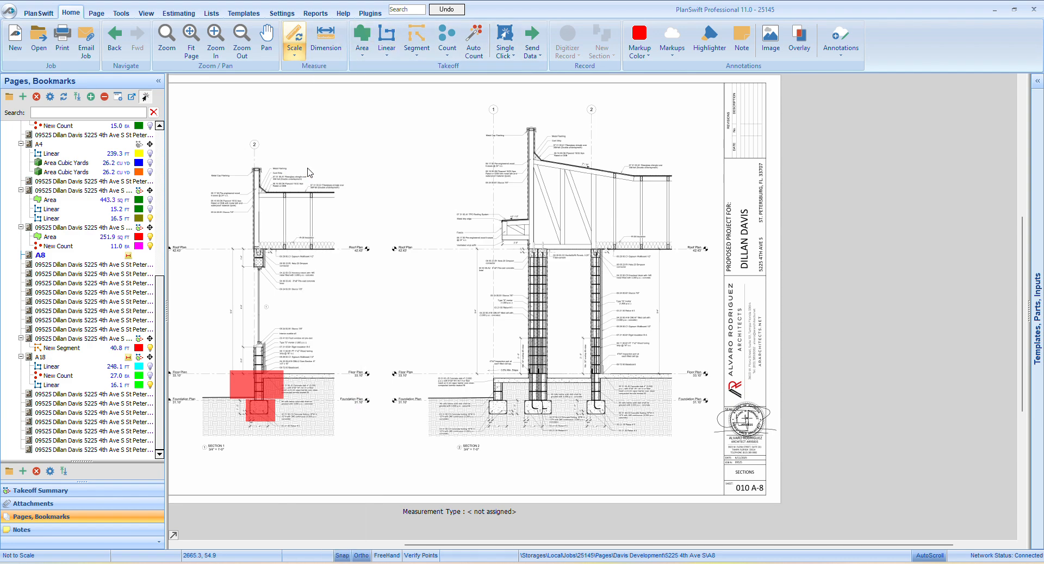
left_click(387, 39)
left_click(597, 327)
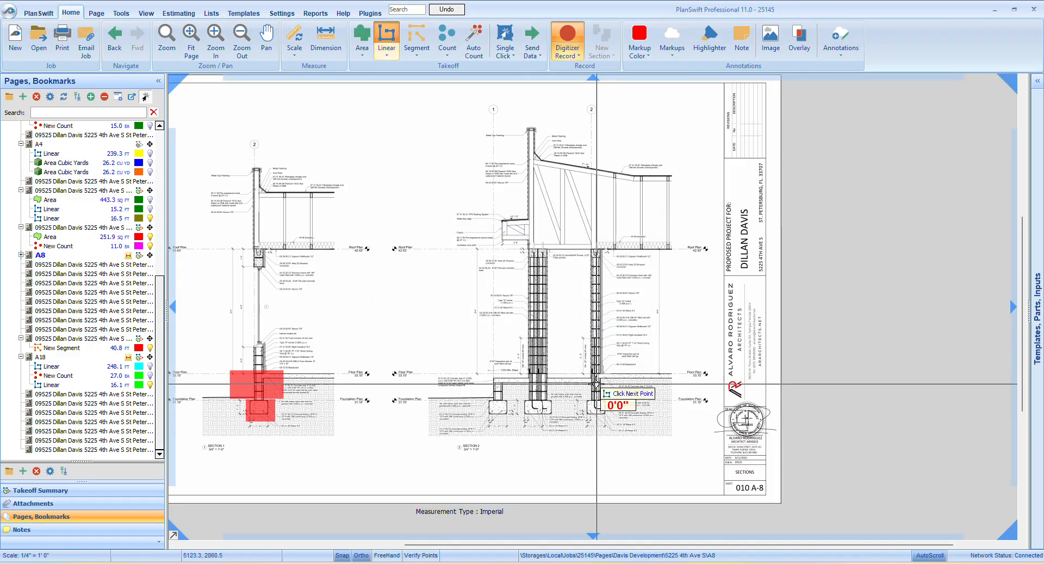
scroll(609, 381, "up", 5)
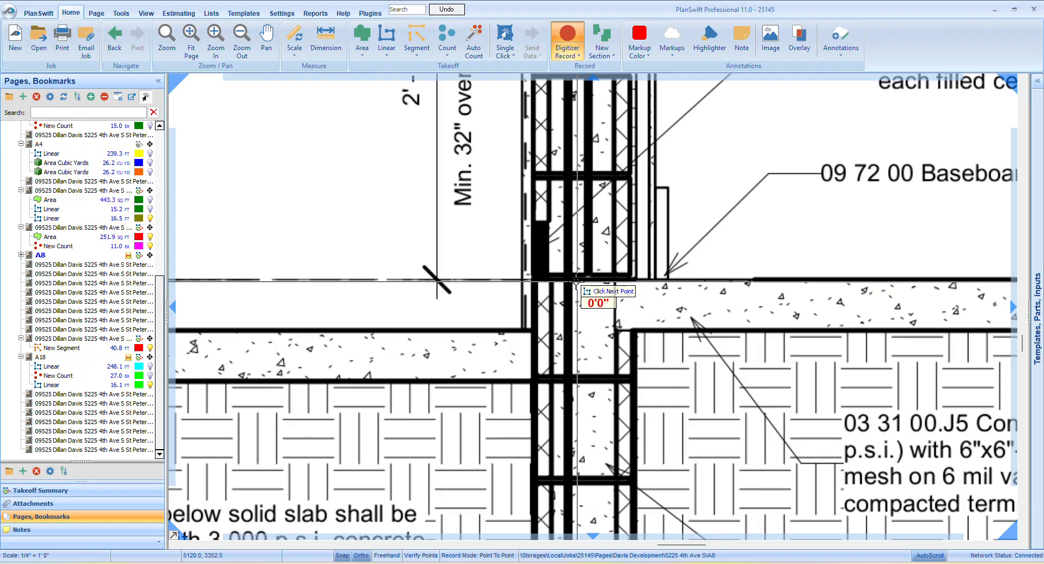
left_click(576, 329)
left_click(632, 328)
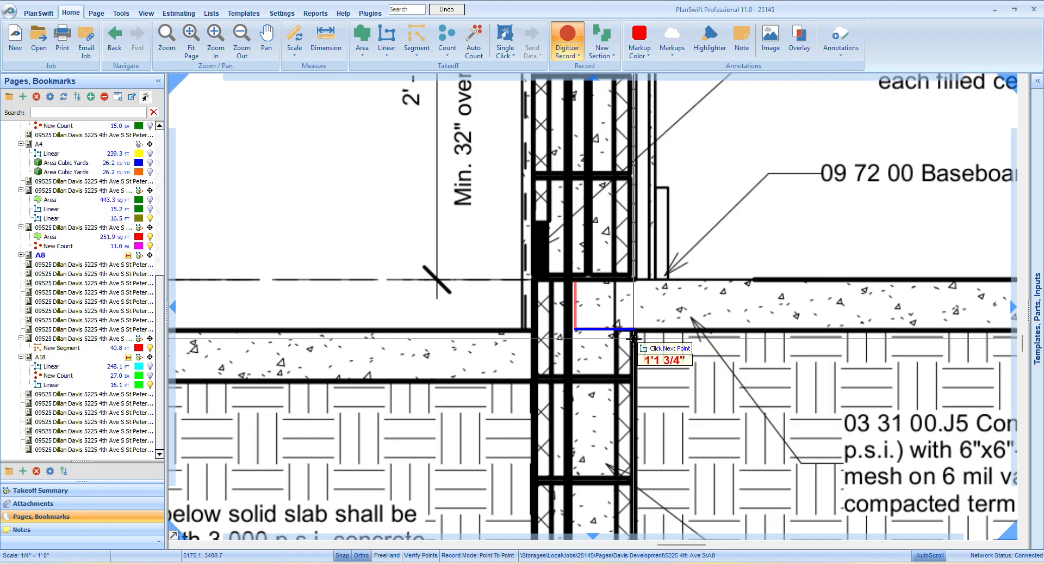
left_click(632, 379)
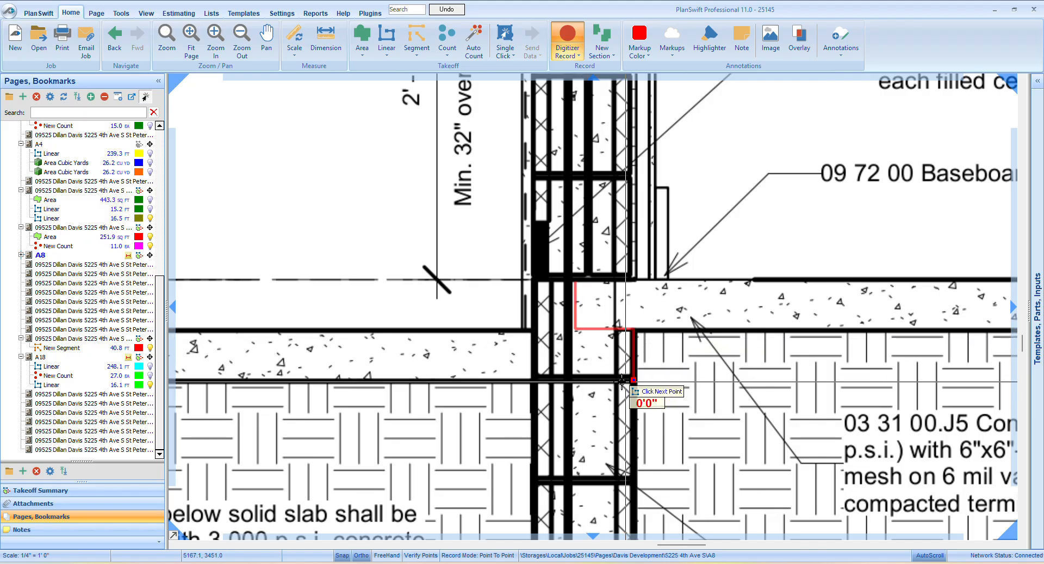
left_click(534, 379)
left_click(534, 279)
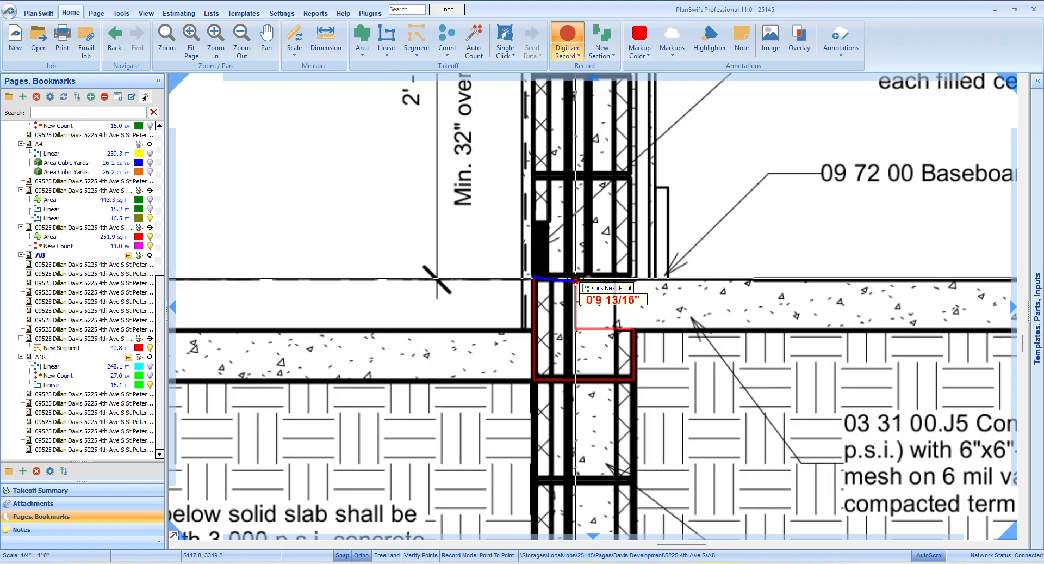
left_click(576, 279)
scroll(575, 279, "down", 4)
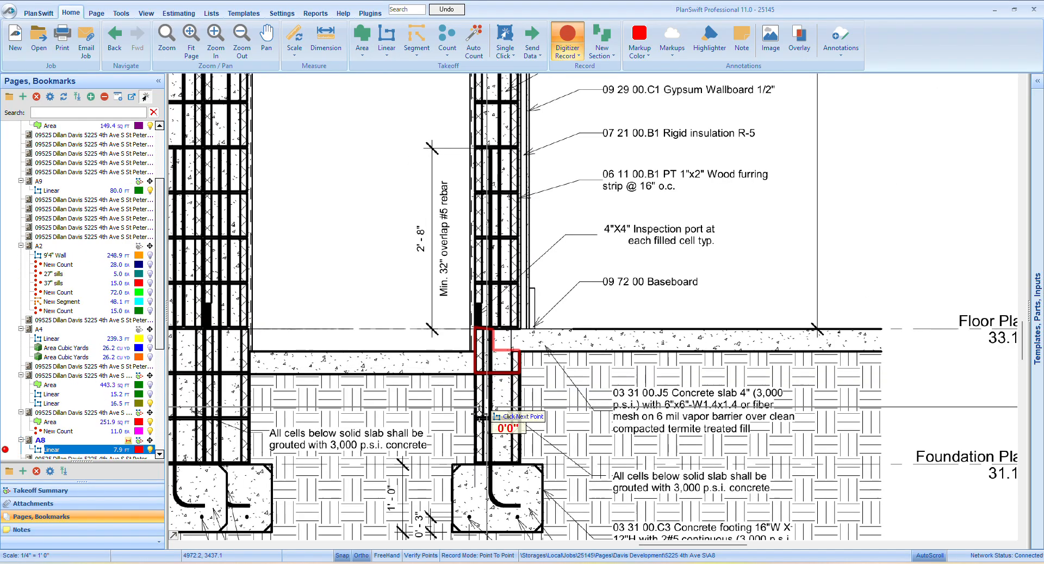
right_click(382, 462)
left_click(414, 448)
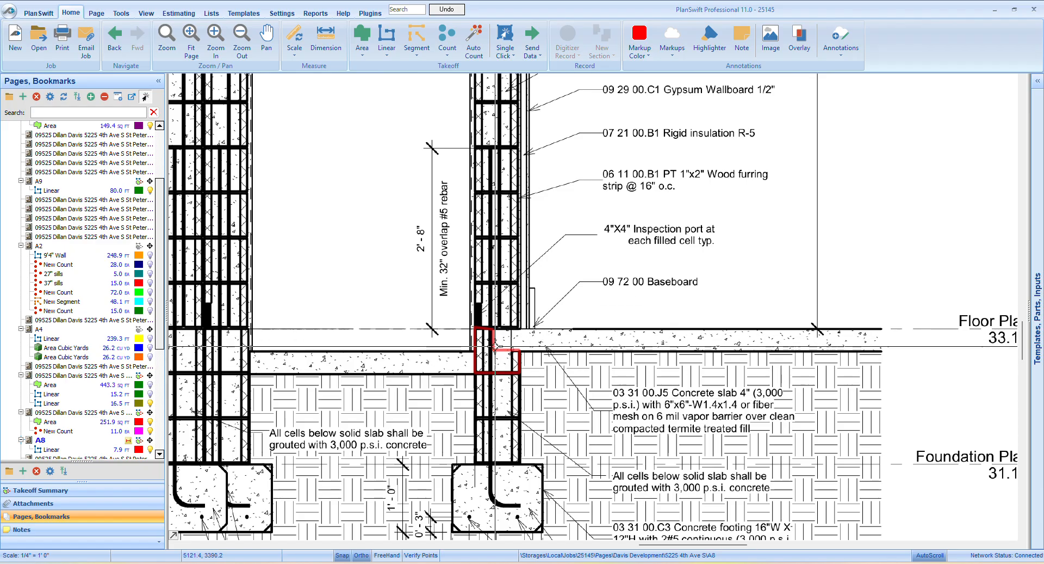
Open the A4 foundation plan and examine the perimeter walls around the entry porch
scroll(501, 399, "down", 3)
scroll(509, 371, "up", 4)
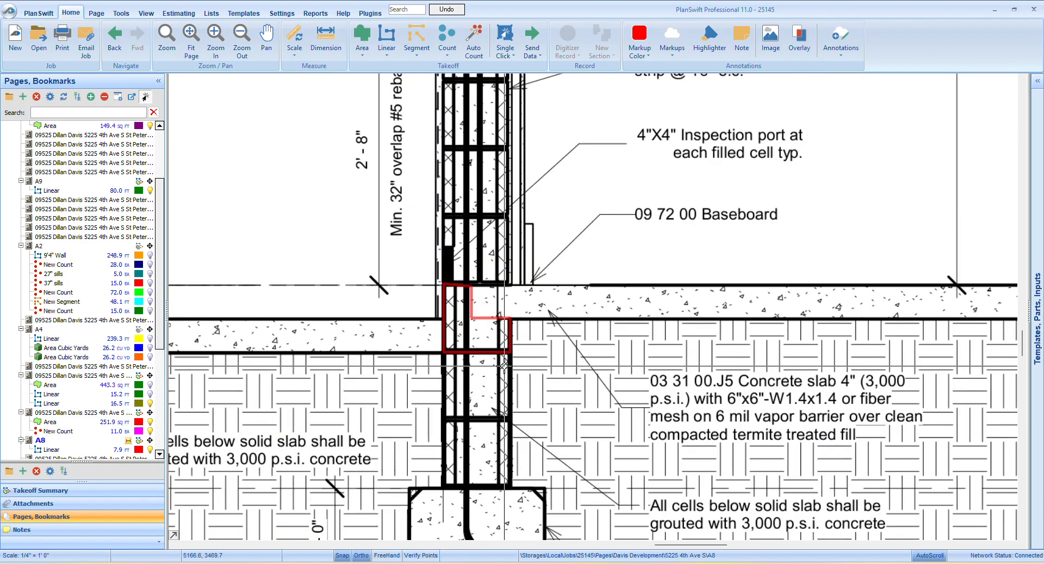
scroll(470, 265, "down", 6)
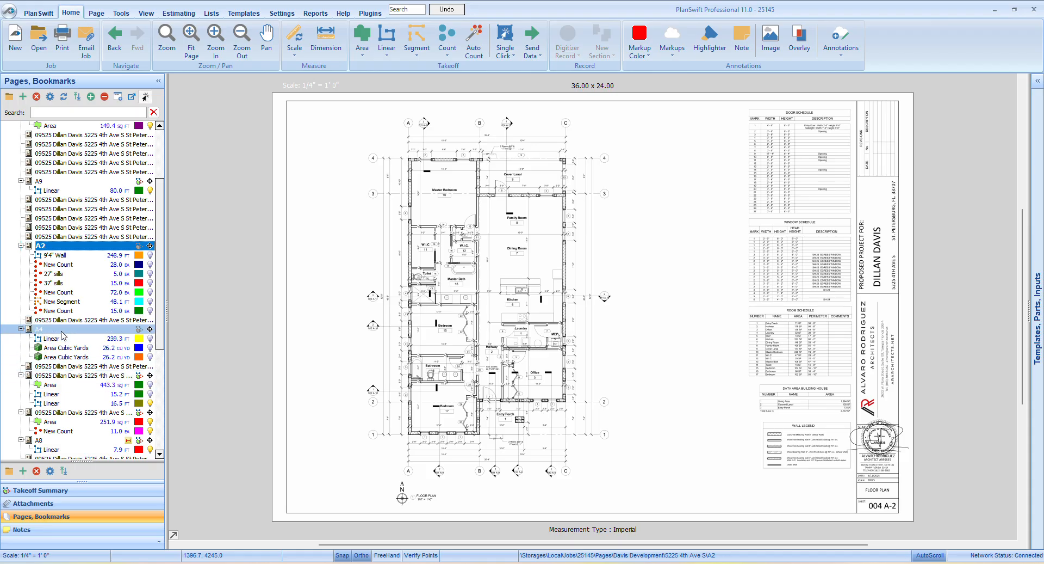
left_click(62, 331)
scroll(432, 435, "up", 3)
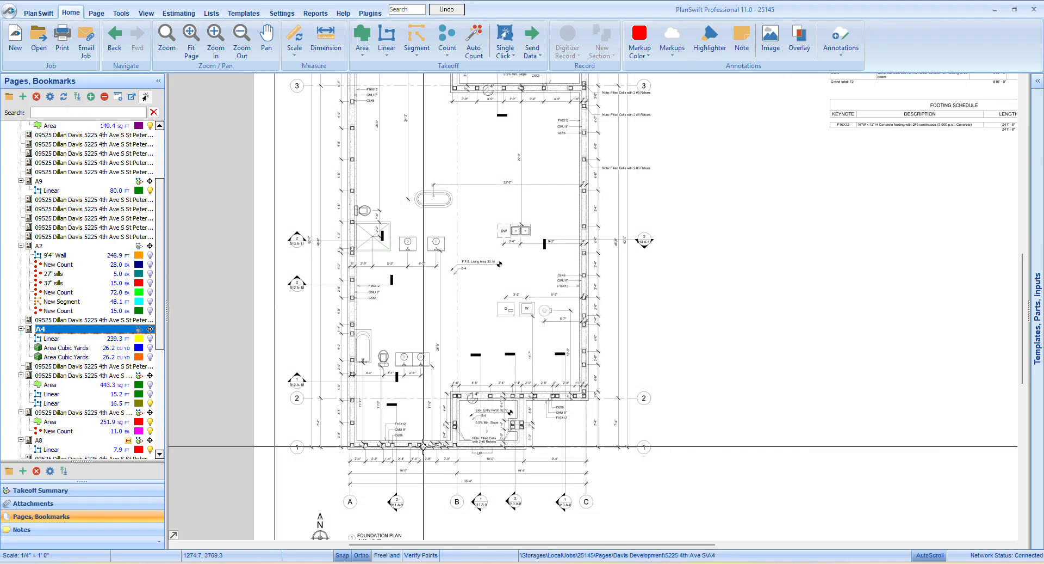
scroll(424, 424, "down", 3)
scroll(437, 439, "up", 3)
scroll(436, 440, "up", 1)
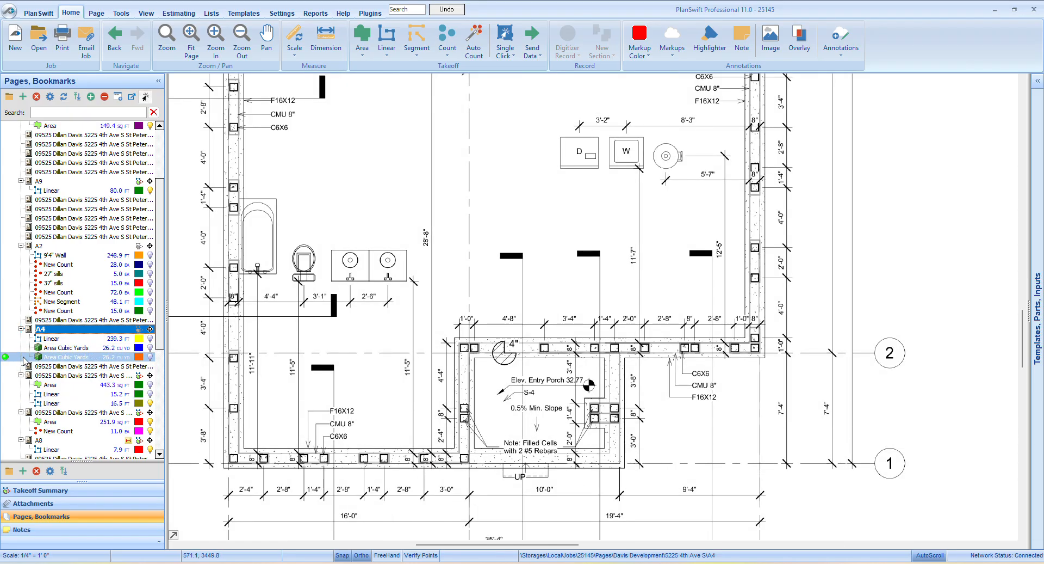
scroll(256, 372, "down", 2)
left_click_drag(243, 390, 414, 414)
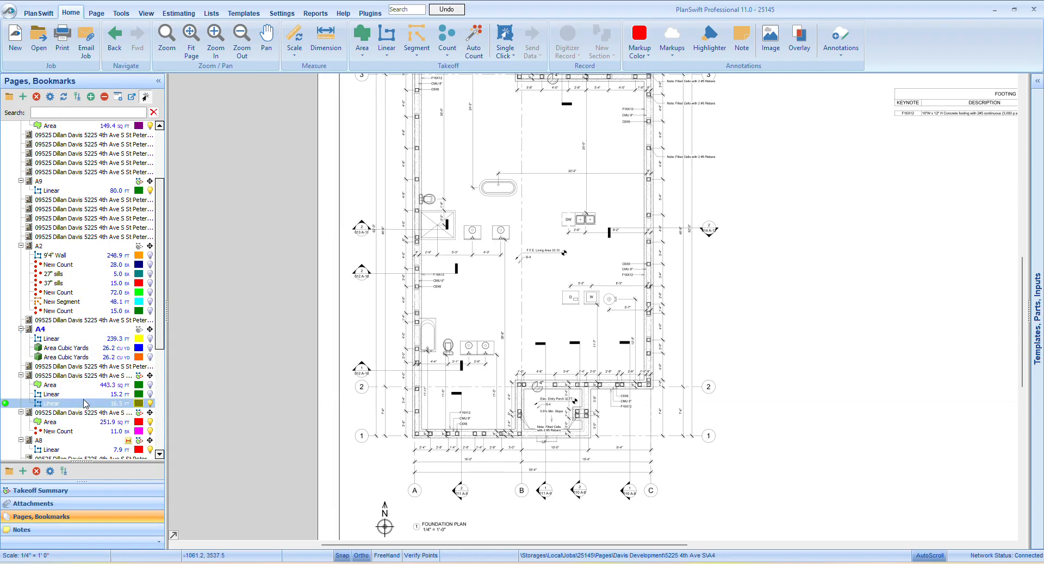
scroll(483, 426, "up", 2)
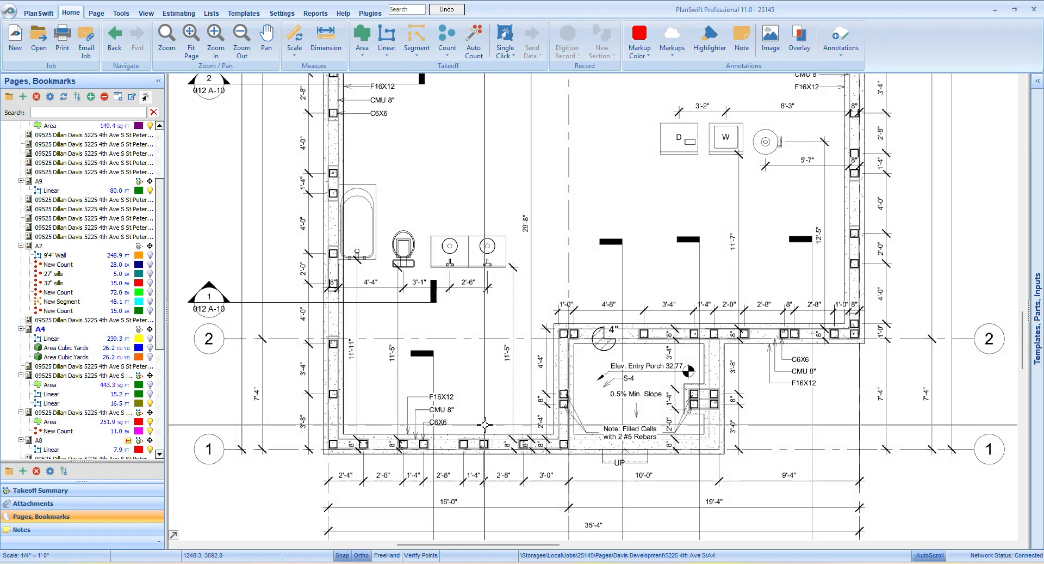
scroll(483, 426, "down", 2)
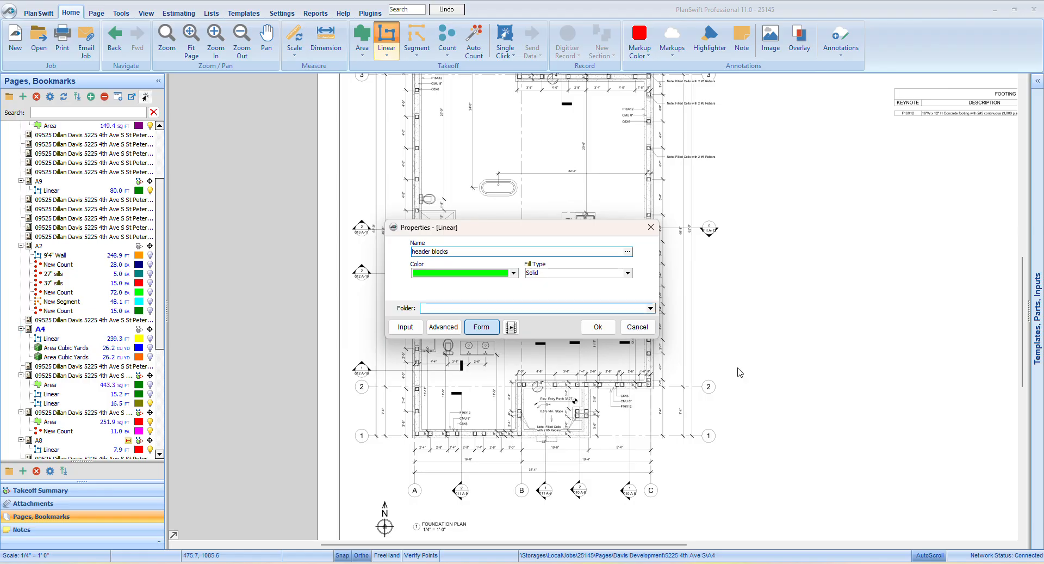
Create a green solid Linear takeoff named "header blocks" and trace the exterior wall along gridline A from gridline 1 to gridline 4
left_click(598, 326)
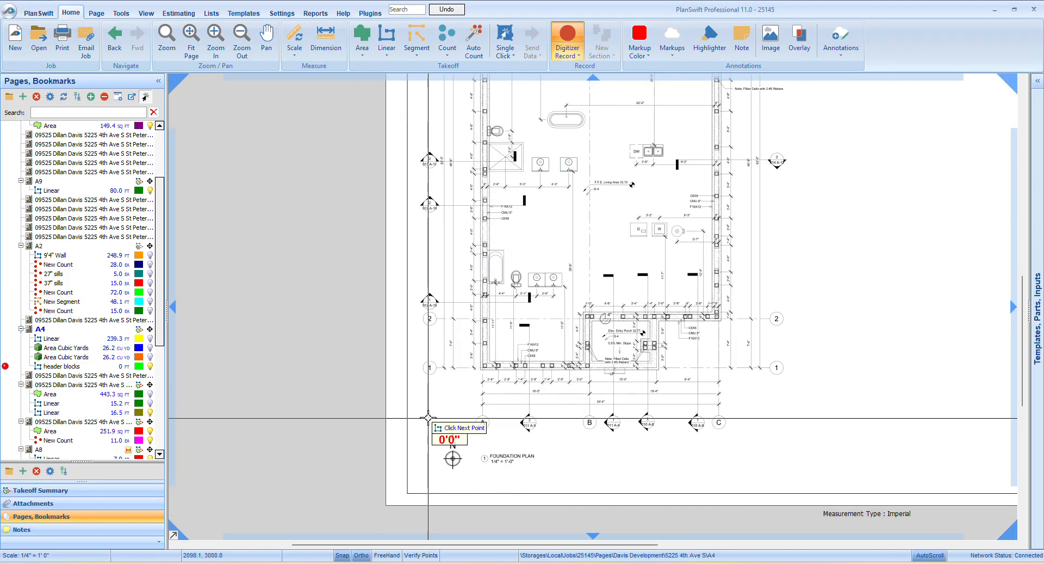
scroll(443, 426, "up", 3)
scroll(575, 319, "down", 3)
scroll(443, 419, "up", 3)
scroll(337, 461, "down", 2)
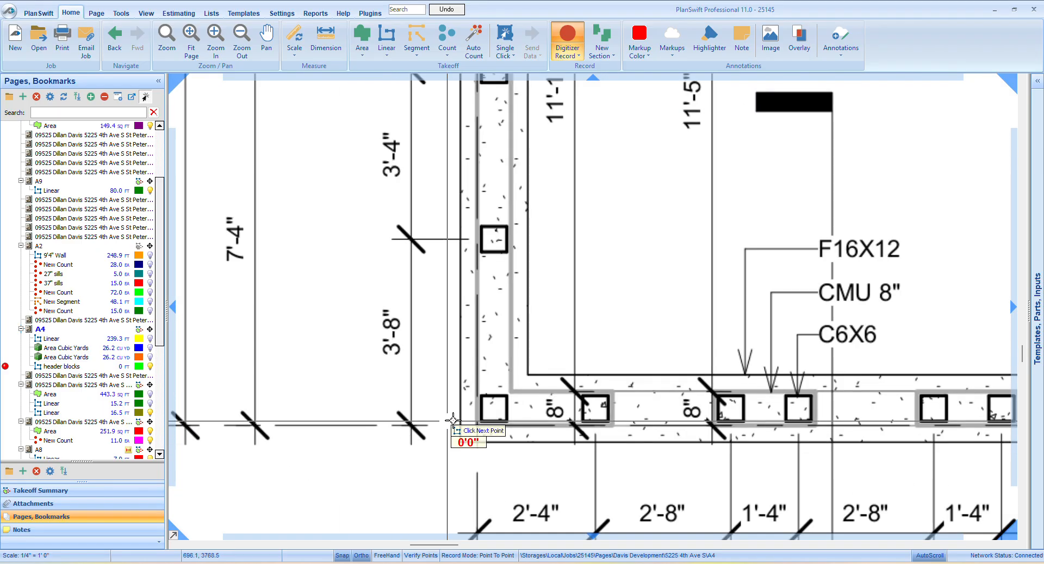
scroll(462, 494, "down", 3)
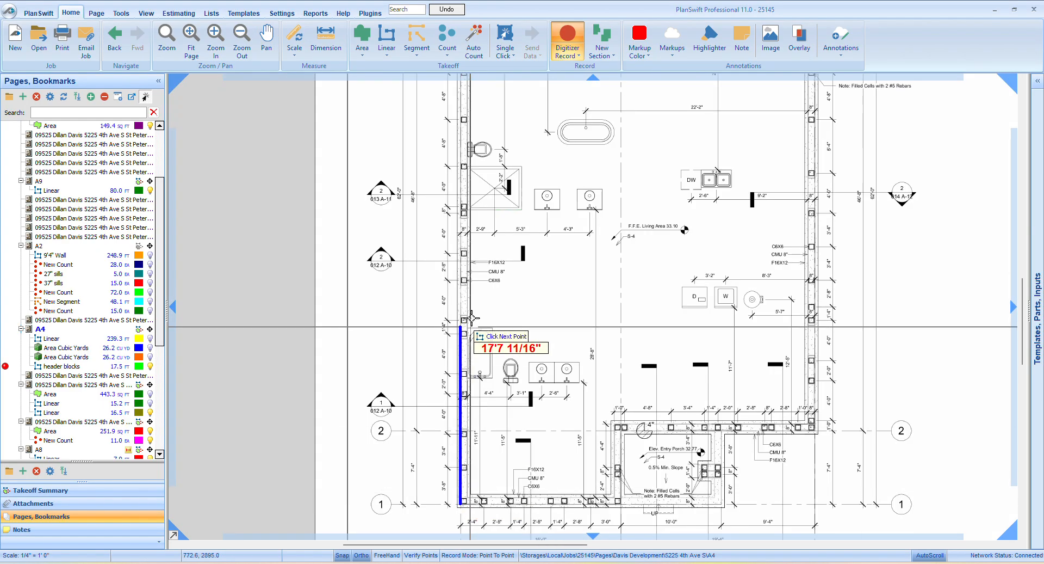
scroll(420, 416, "up", 4)
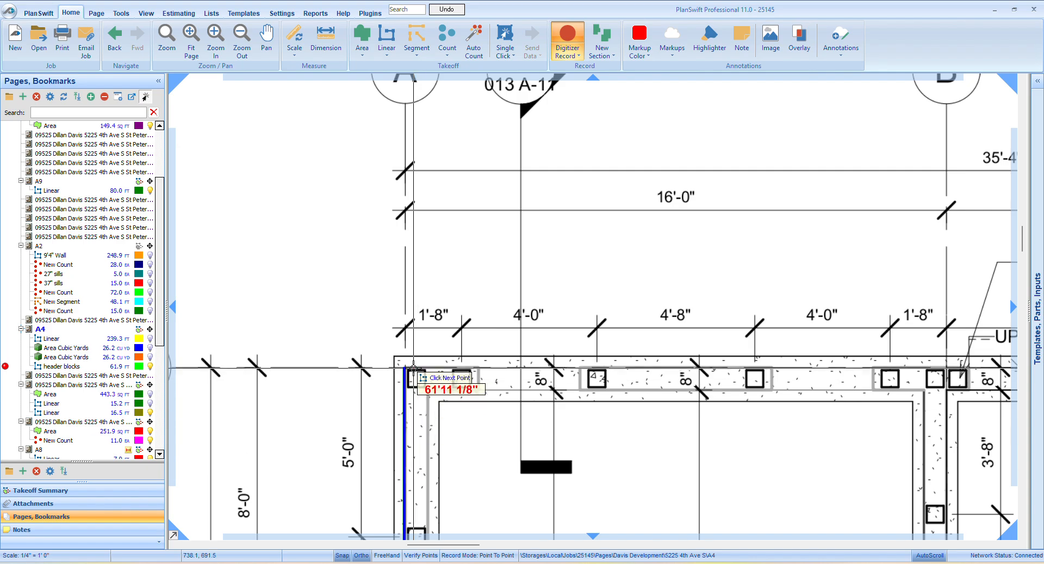
left_click(409, 369)
Continue the header blocks line along gridline 4 to B, down to gridline 3, and across to gridline C, following the covered lanai's inner walls
scroll(544, 384, "down", 4)
scroll(522, 367, "up", 3)
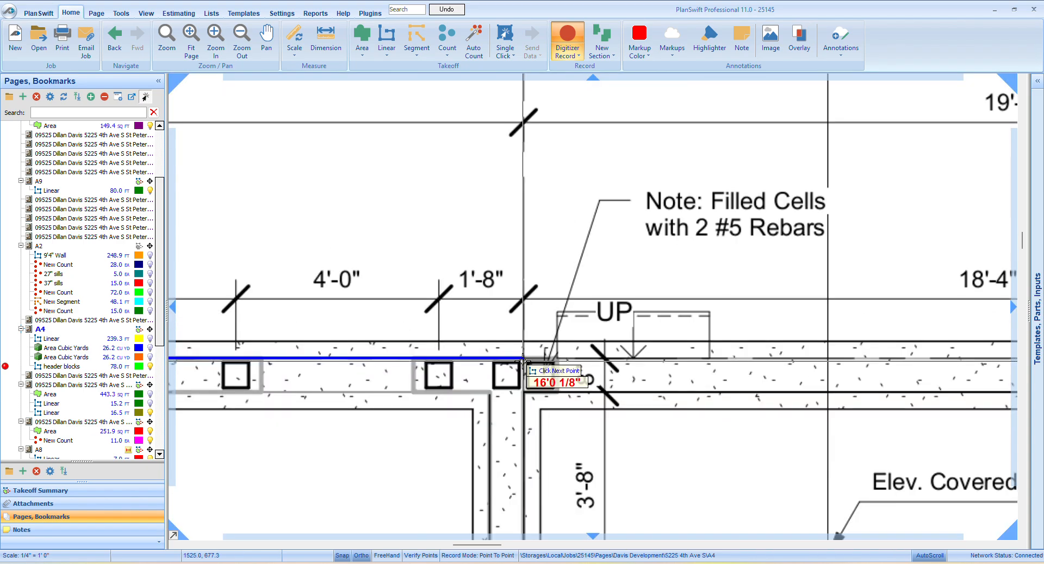
left_click(522, 366)
scroll(519, 326, "down", 3)
scroll(519, 325, "up", 3)
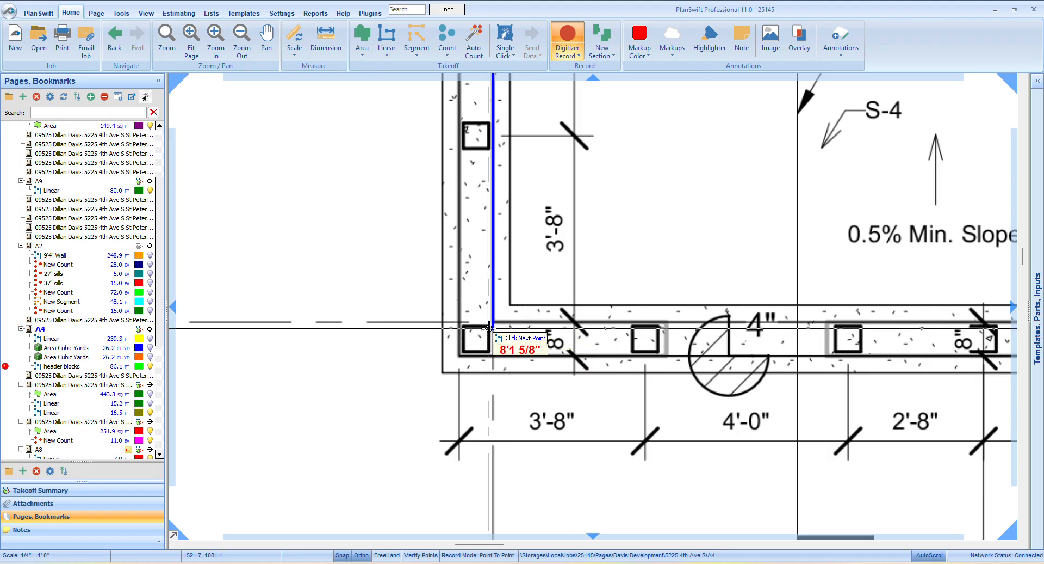
left_click(511, 324)
scroll(578, 291, "down", 3)
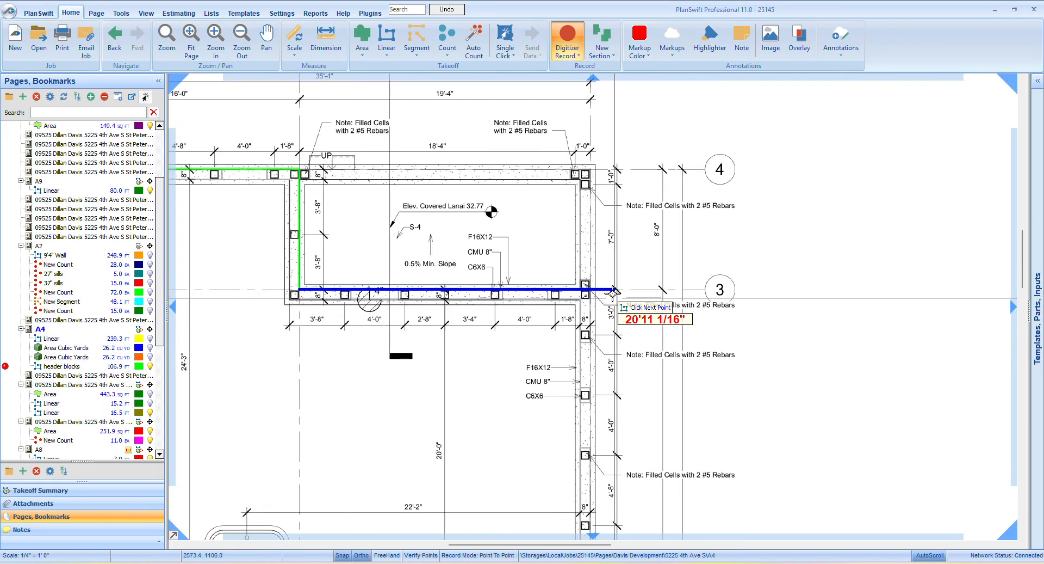
scroll(579, 292, "up", 3)
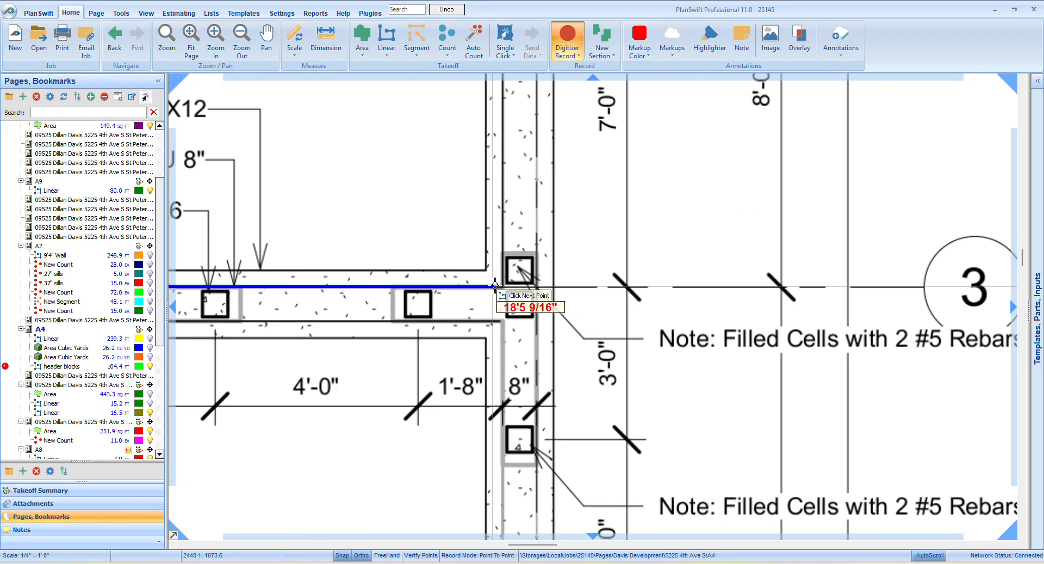
left_click(537, 282)
Complete the header blocks perimeter from C3 down to C2, across to B2, down to B1 and back to A1, and end the recording
scroll(537, 281, "down", 5)
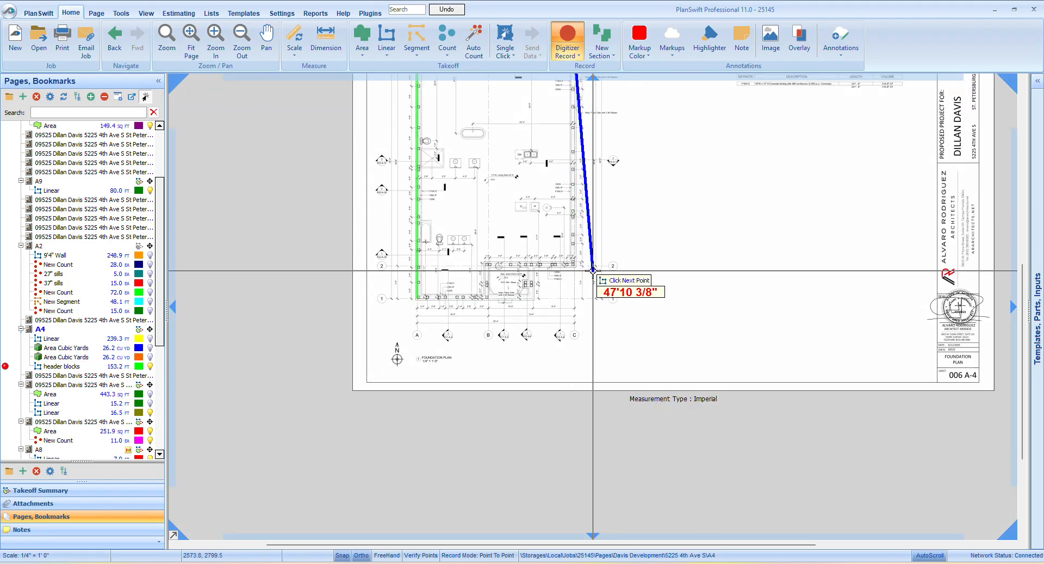
scroll(593, 270, "up", 5)
left_click(527, 246)
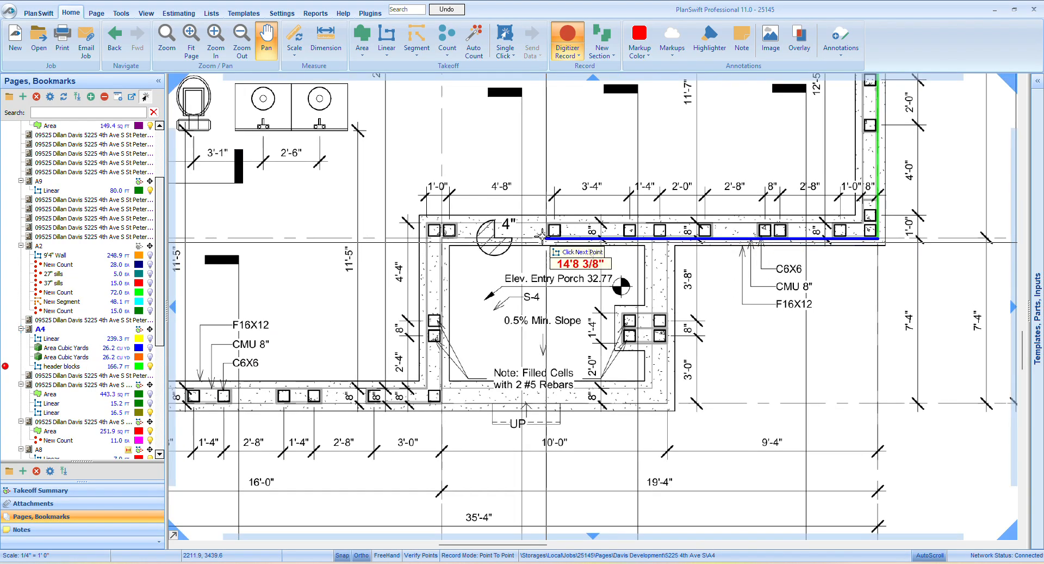
left_click(444, 237)
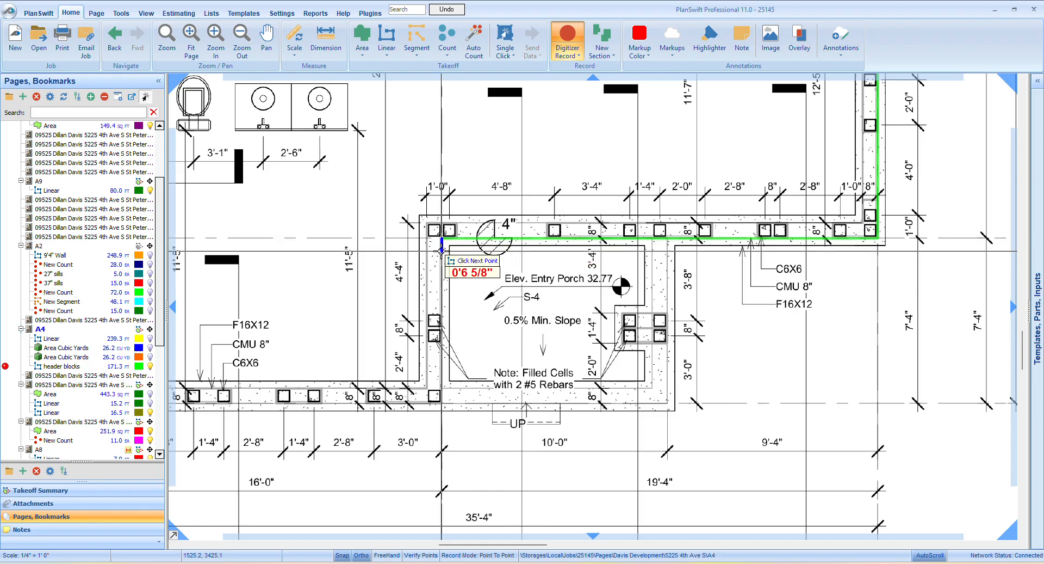
left_click(442, 402)
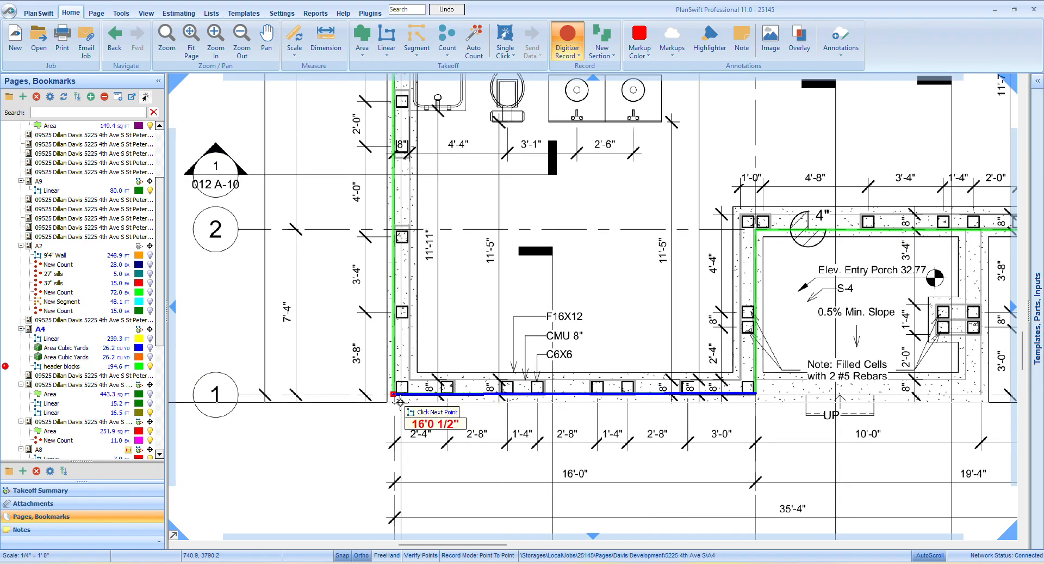
left_click(385, 403)
scroll(386, 403, "down", 5)
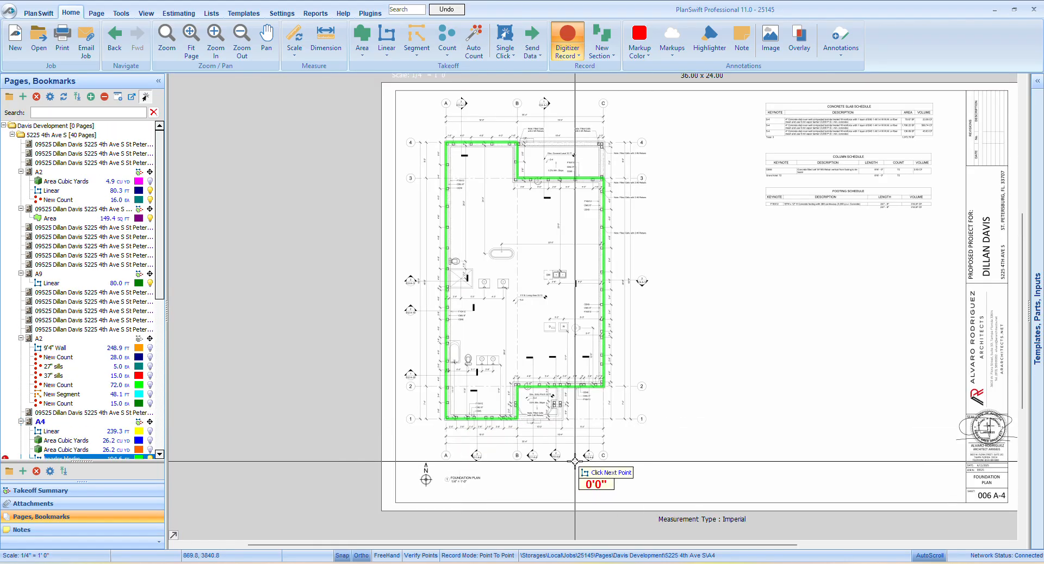
right_click(554, 437)
left_click(579, 460)
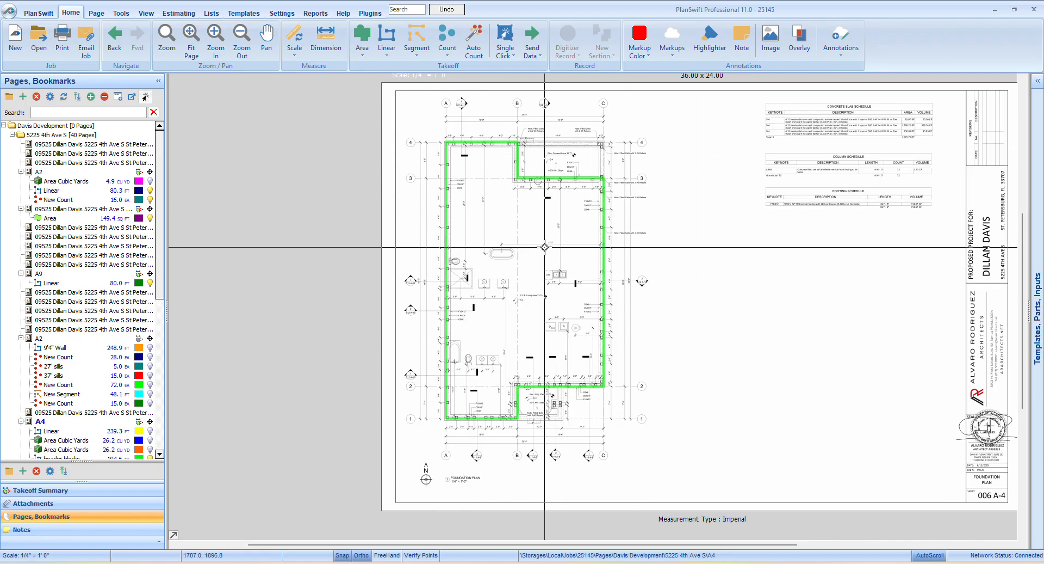
Create a yellow solid Area takeoff in point-to-point mode and outline the house floor along the header block perimeter, excluding the lanai and entry porch
left_click(363, 36)
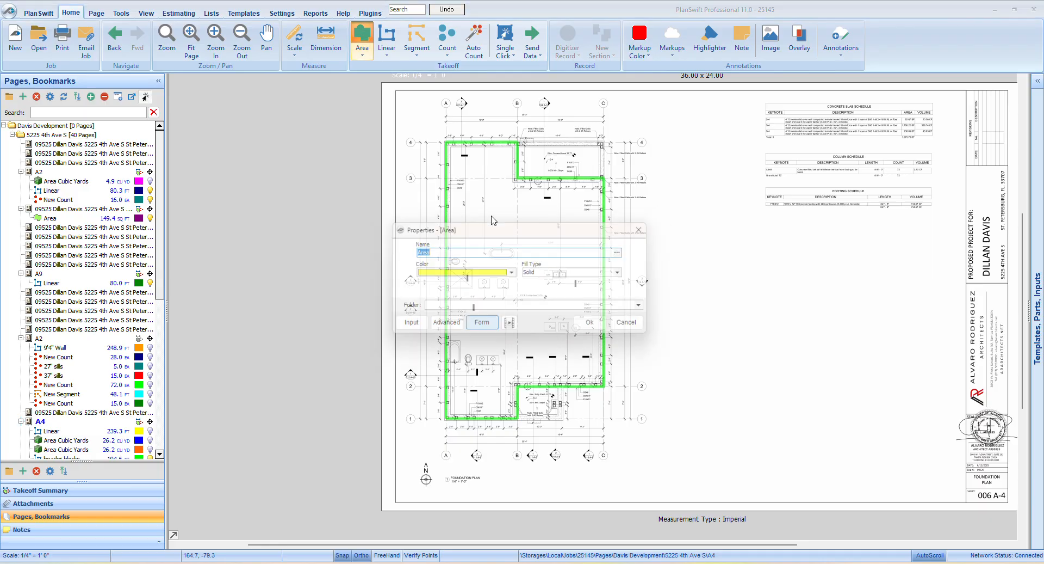
left_click(599, 326)
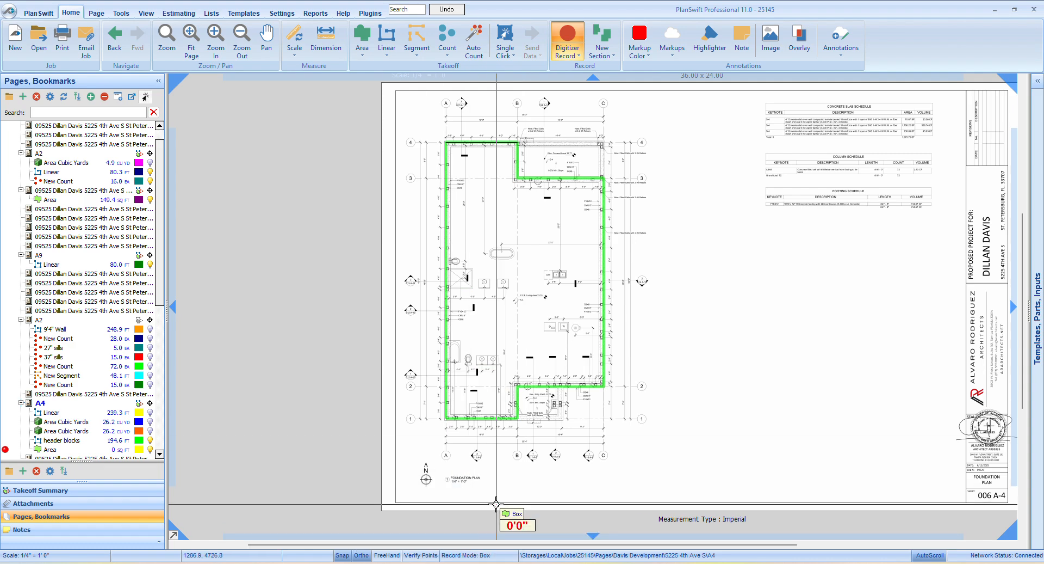
left_click(485, 556)
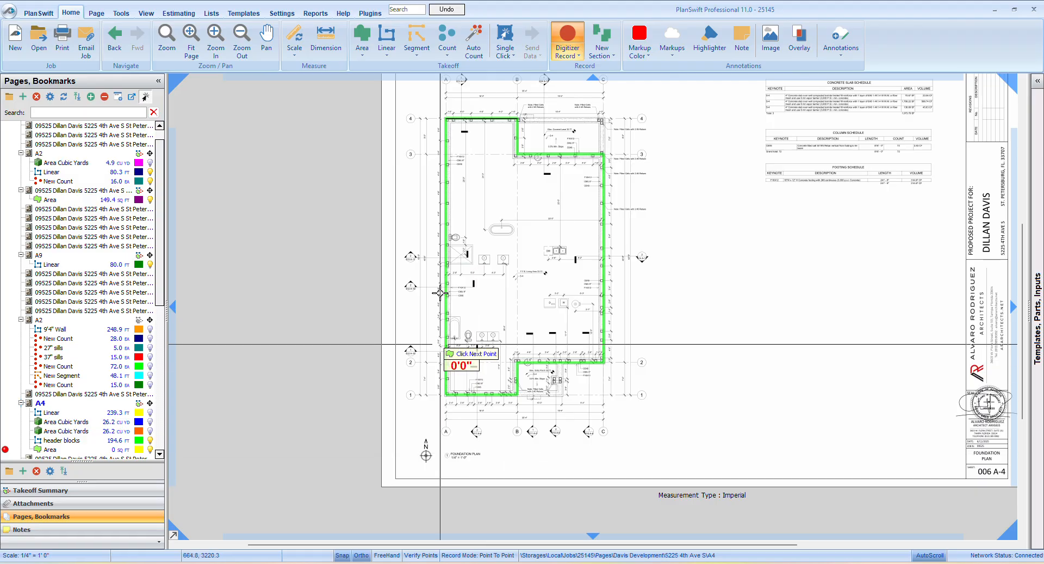
left_click(446, 118)
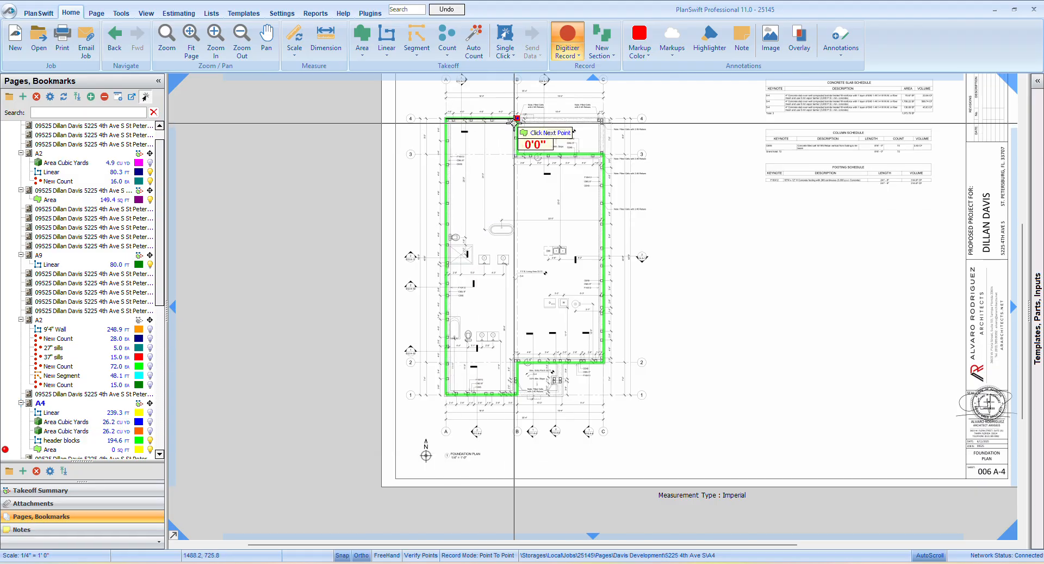
left_click(517, 154)
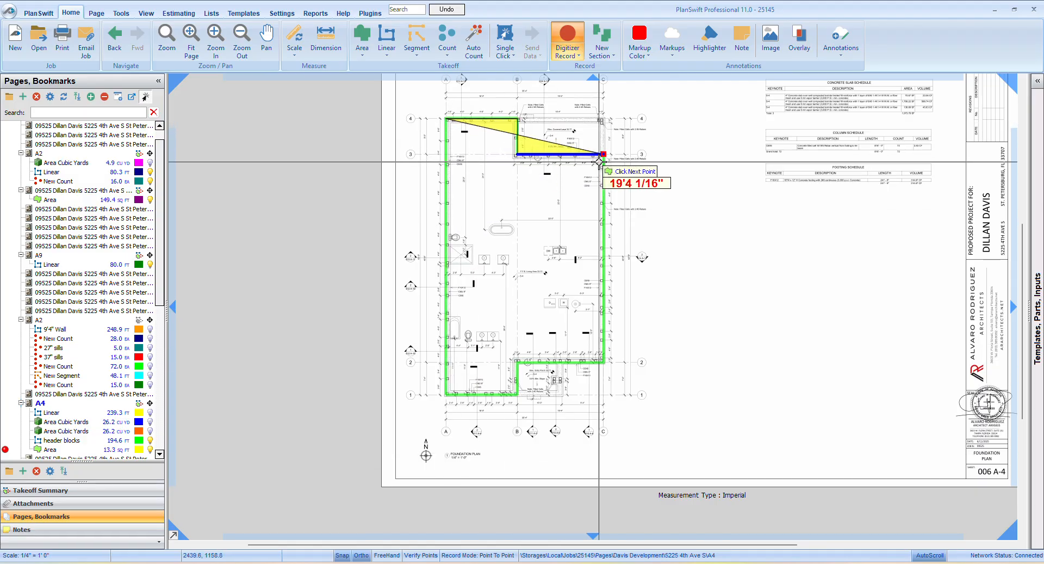
left_click(604, 362)
left_click(517, 362)
double_click(515, 395)
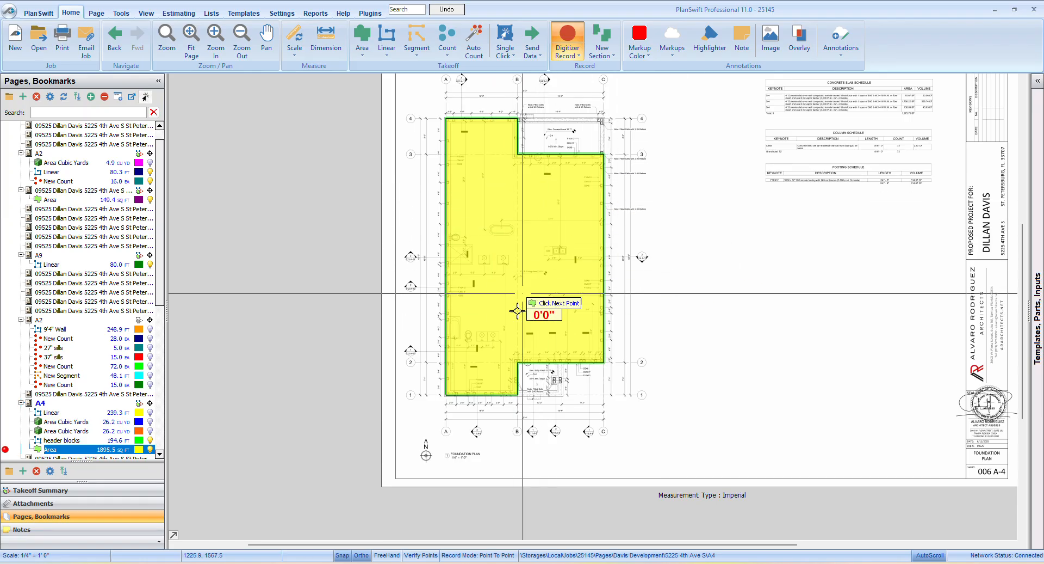
right_click(429, 179)
left_click(469, 207)
Examine the covered lanai and entry porch against the outlined floor area on the foundation plan
scroll(570, 137, "up", 1)
scroll(570, 138, "up", 1)
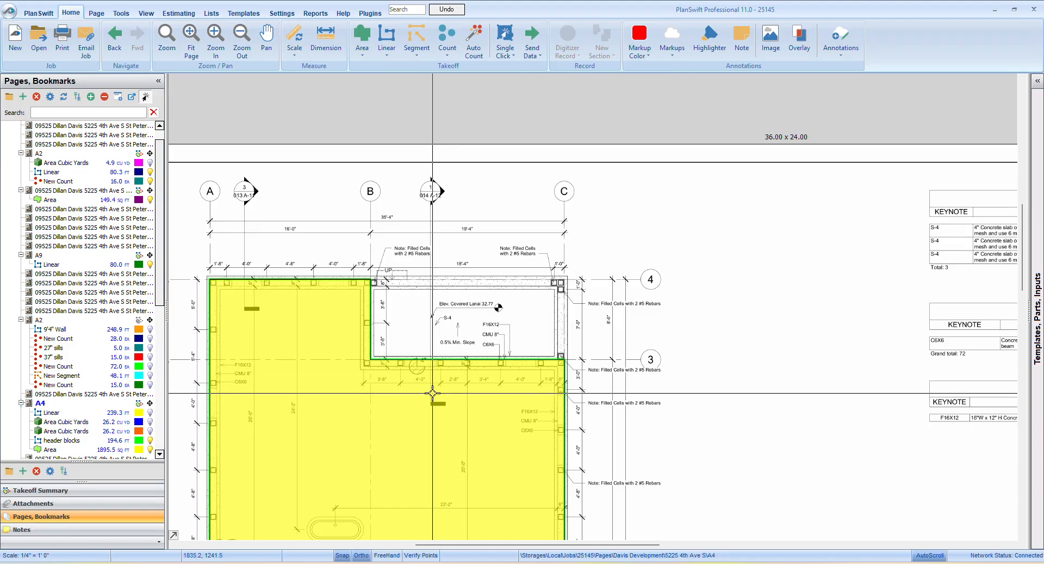
scroll(467, 310, "up", 3)
scroll(489, 300, "down", 2)
scroll(484, 311, "down", 3)
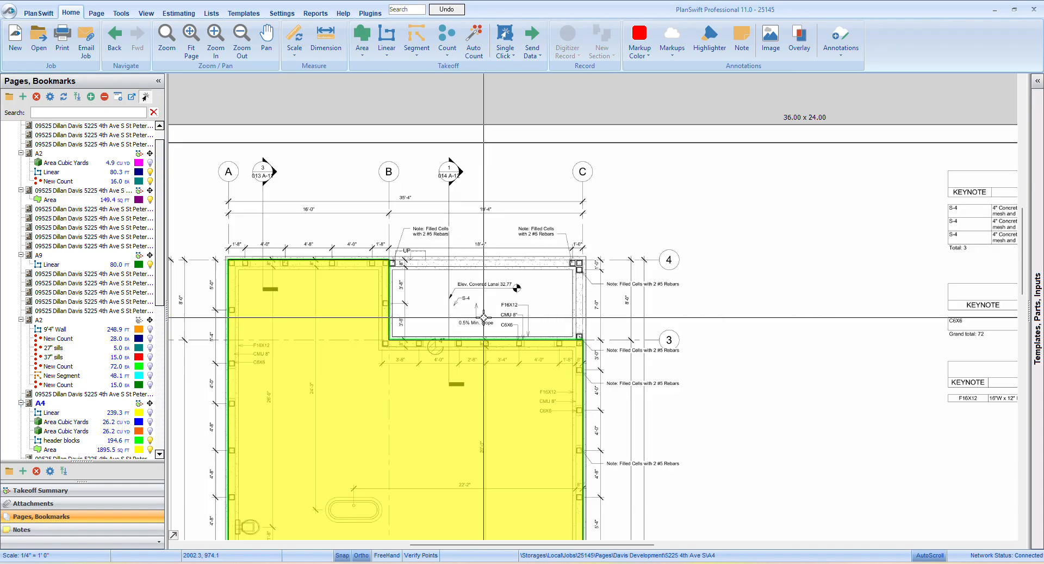
left_click_drag(483, 311, 504, 64)
scroll(473, 356, "up", 3)
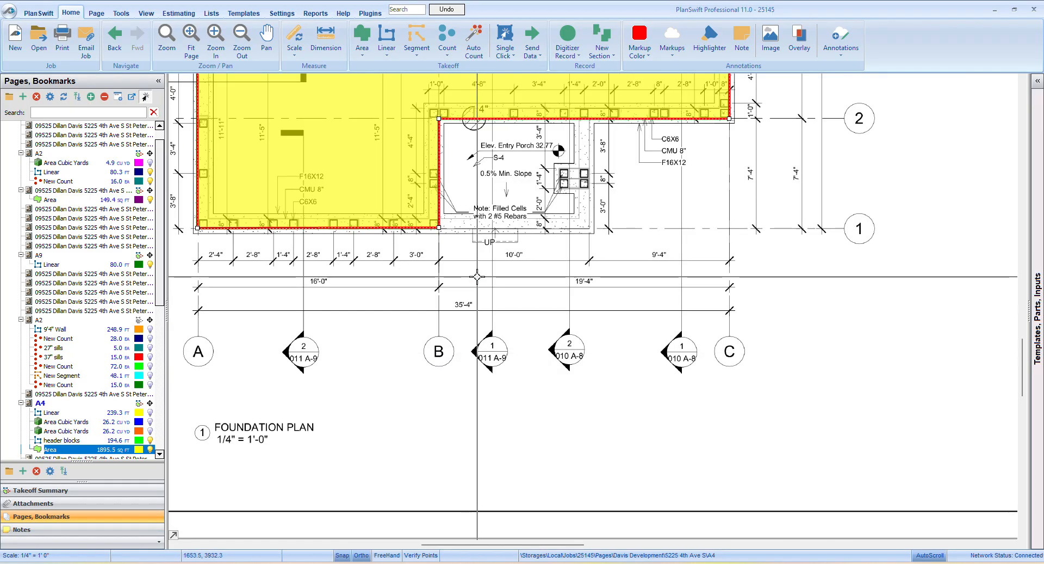
Deselect the floor Area takeoff and hide it on the foundation plan
left_click(491, 300)
scroll(513, 298, "down", 2)
left_click_drag(489, 209, 445, 324)
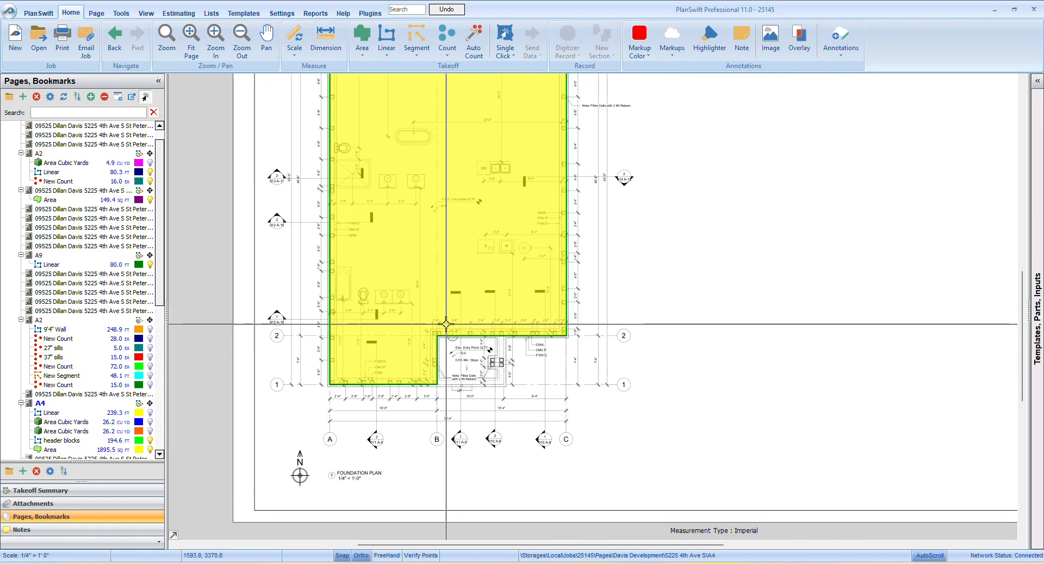
left_click(151, 450)
scroll(148, 426, "down", 2)
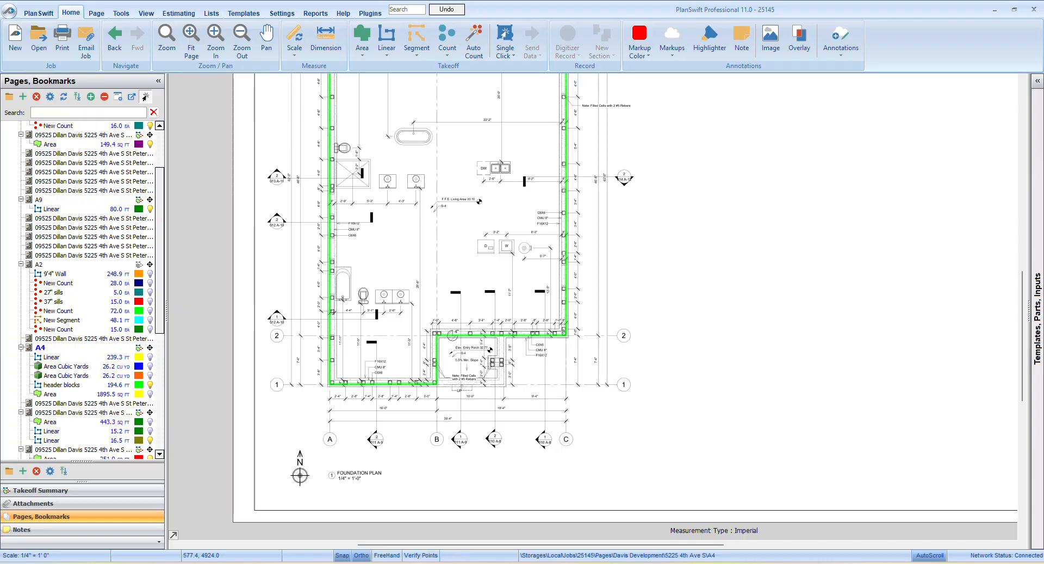
Switch to the Excel stem-wall takeoff sheet and enter "195 lft" in cell J21
left_click(435, 518)
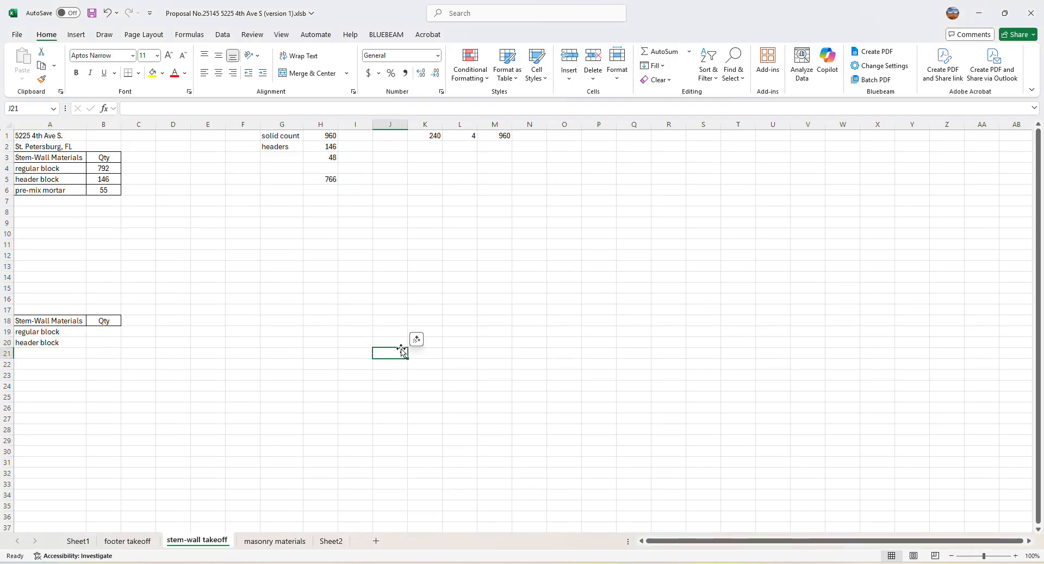
type("195 lft")
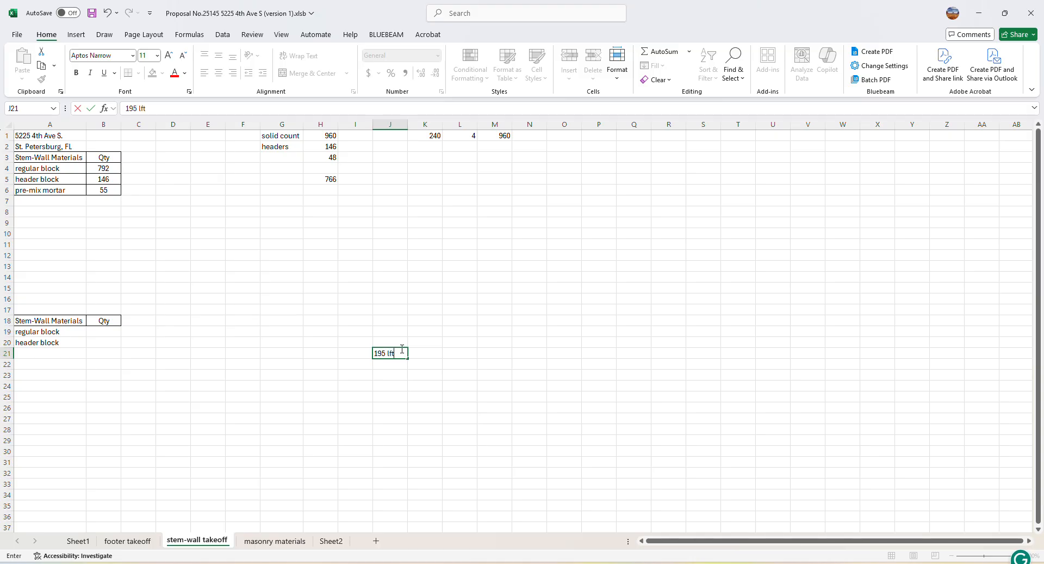
left_click(413, 405)
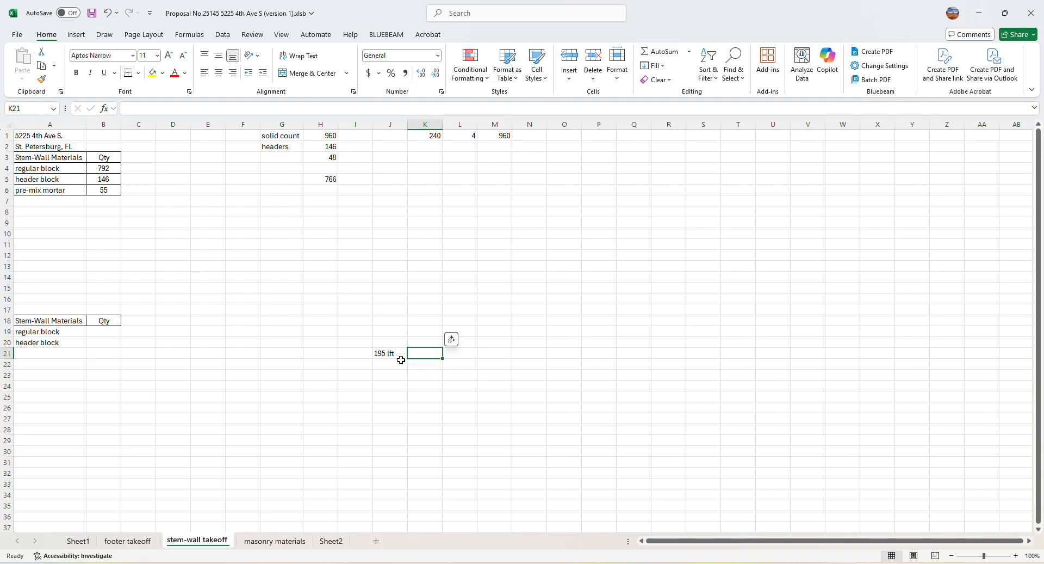
Enter 146 in cell K21 beside the linear footage, and enter 146 as the header block quantity in cell B20
type("146")
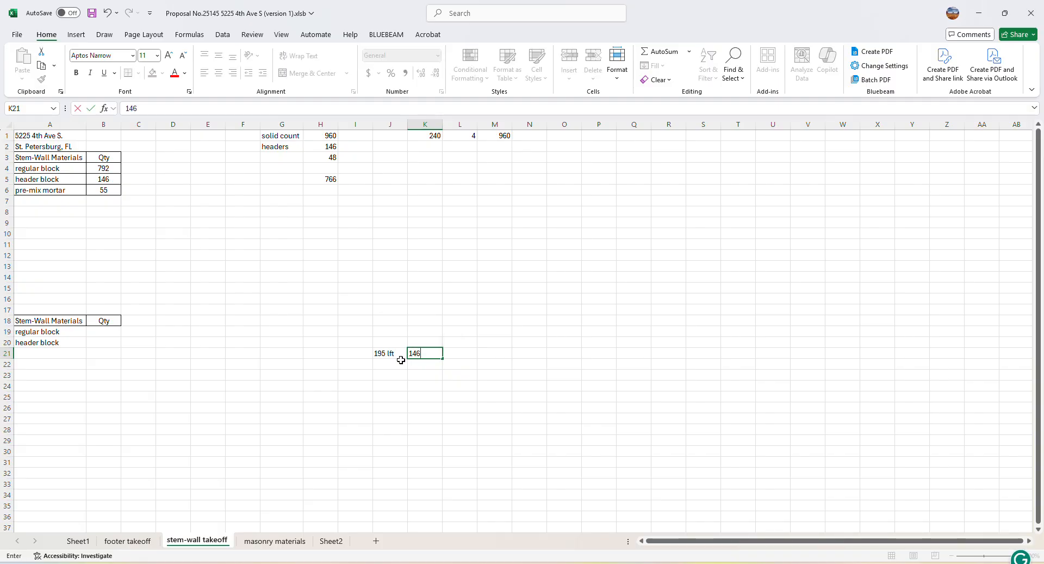
left_click(419, 408)
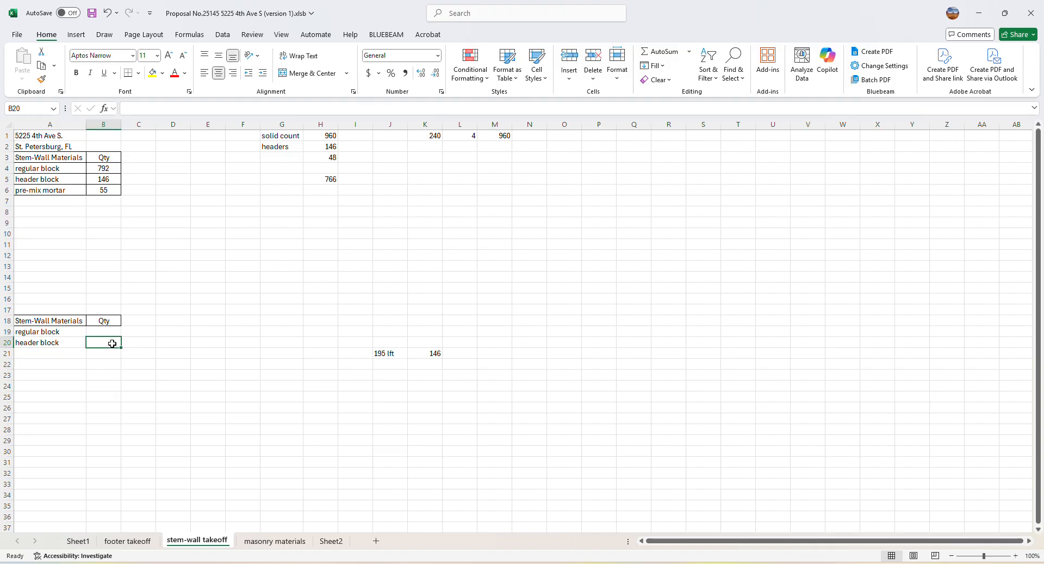
type("146")
left_click(123, 375)
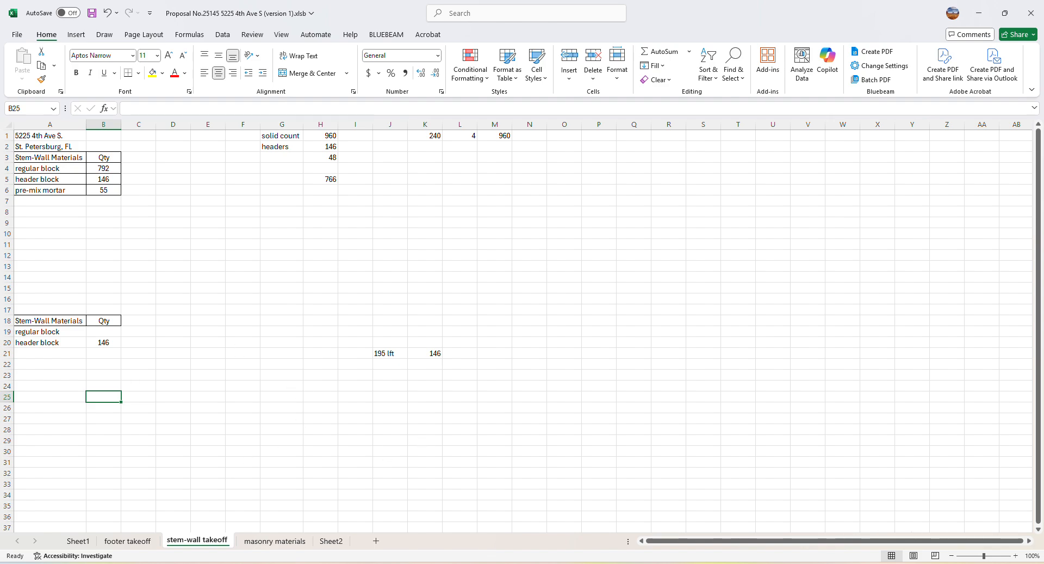
Switch to PlanSwift and examine the header block outline around the house, lanai and entry porch on the foundation plan
left_click(653, 562)
scroll(460, 389, "down", 2)
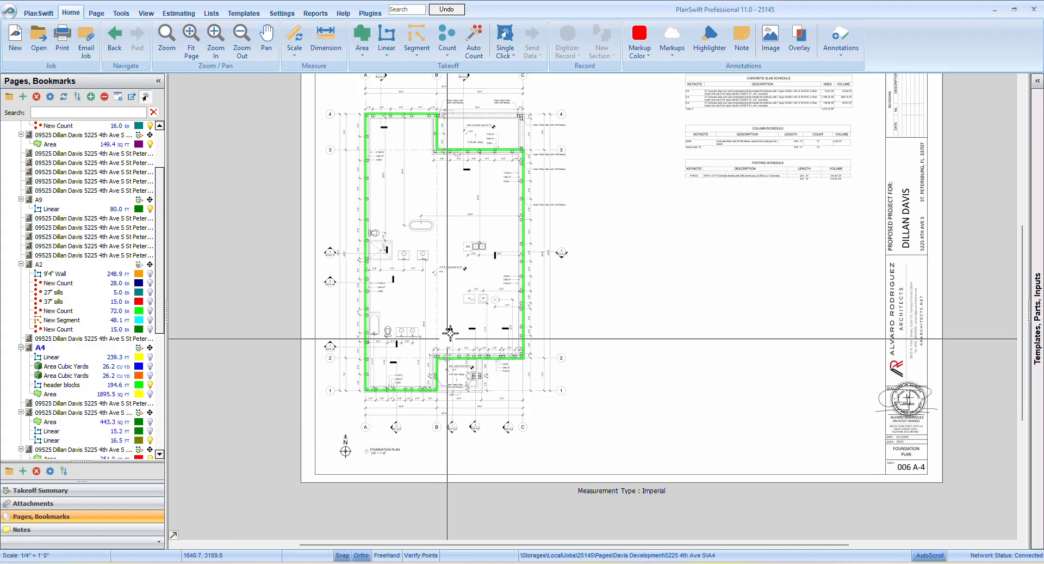
left_click_drag(464, 142, 452, 278)
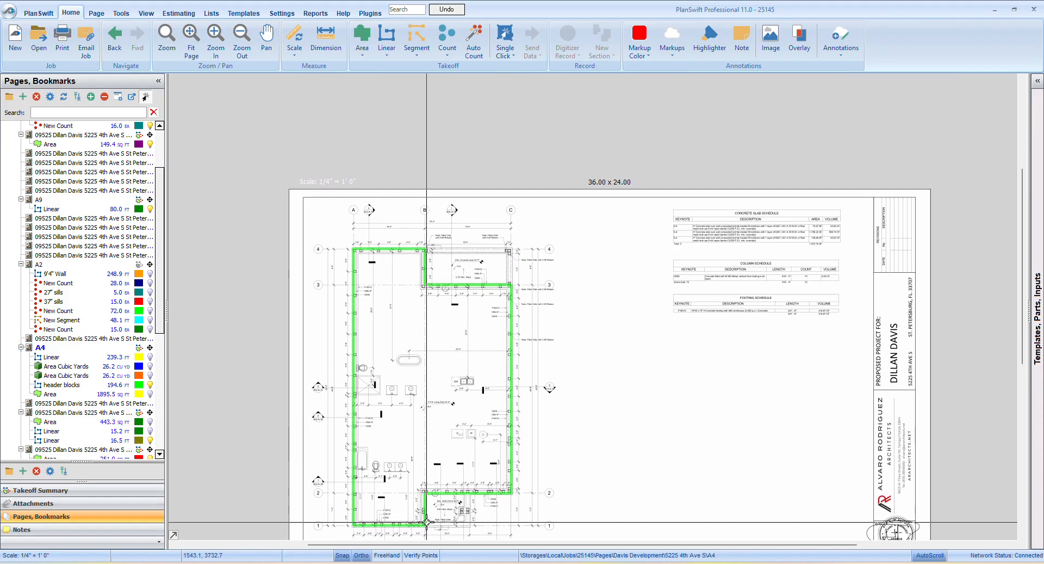
scroll(447, 348, "down", 3)
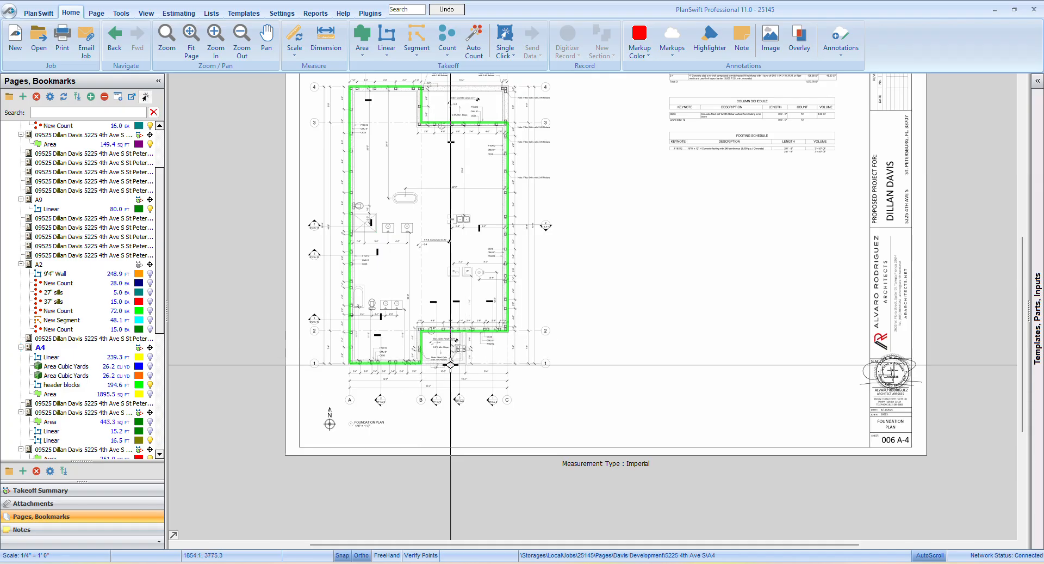
left_click_drag(466, 246, 422, 389)
left_click_drag(427, 337, 441, 204)
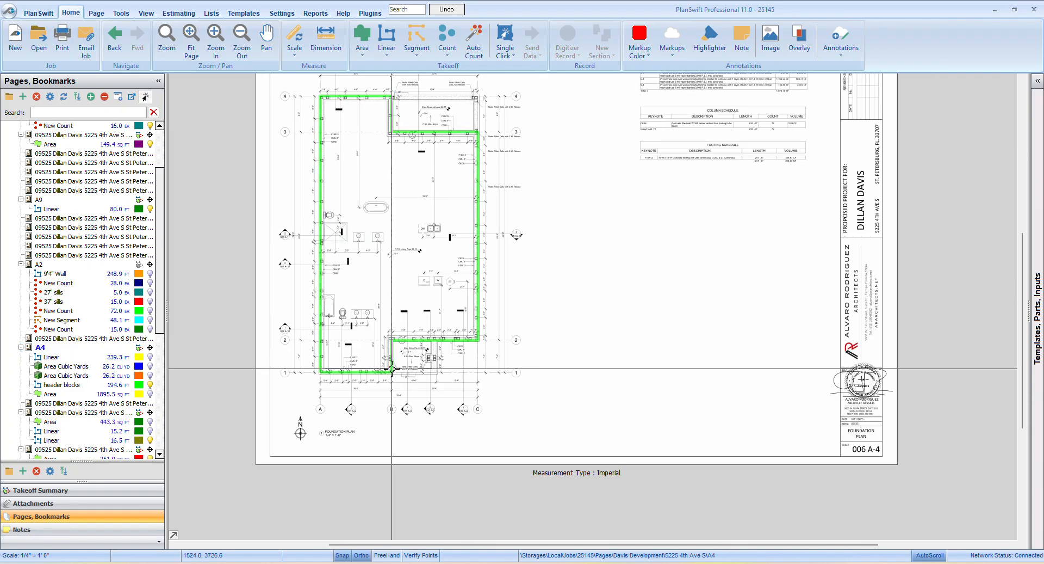
left_click_drag(354, 364, 499, 351)
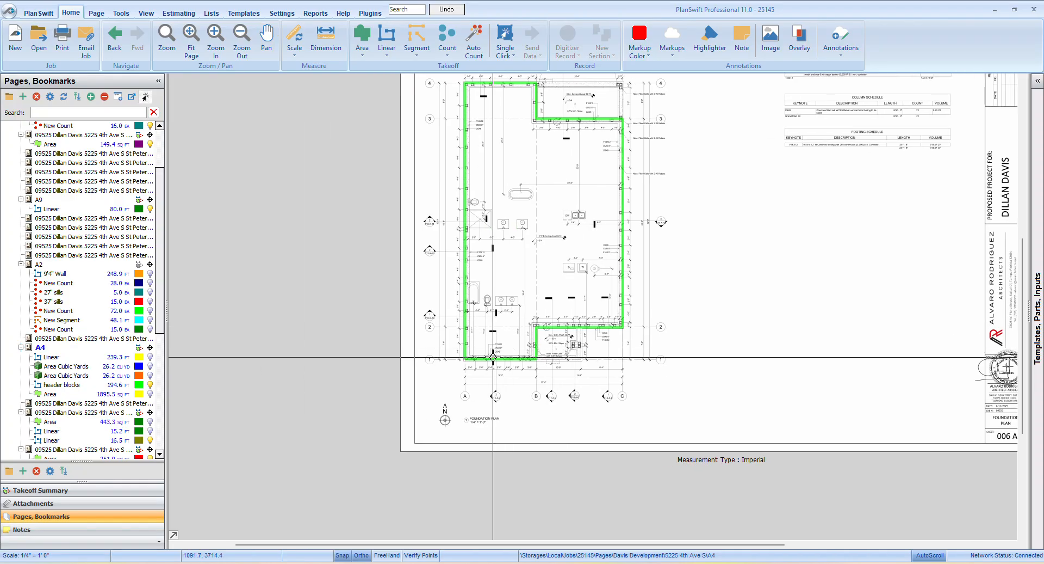
left_click_drag(513, 311, 443, 380)
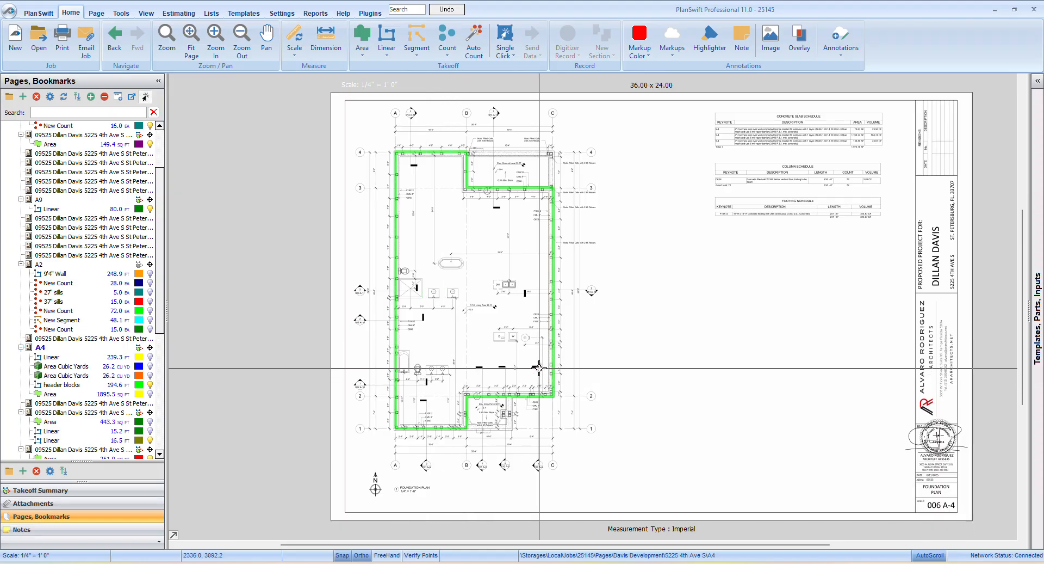
scroll(519, 365, "up", 3)
scroll(519, 365, "down", 3)
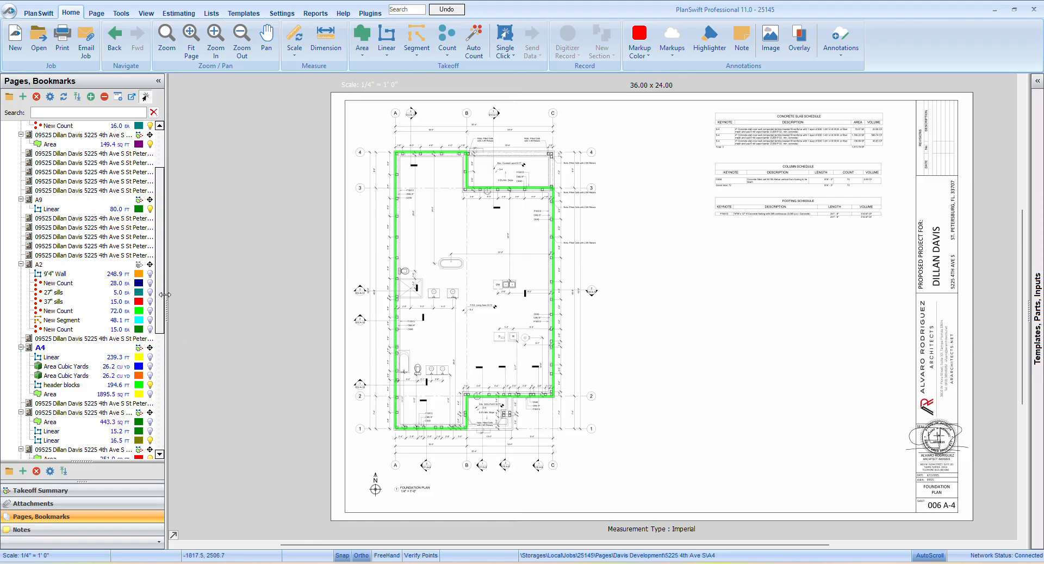
Open section sheet A8 and examine the block courses between footing and slab at the house wall in Section 2
left_click(131, 273)
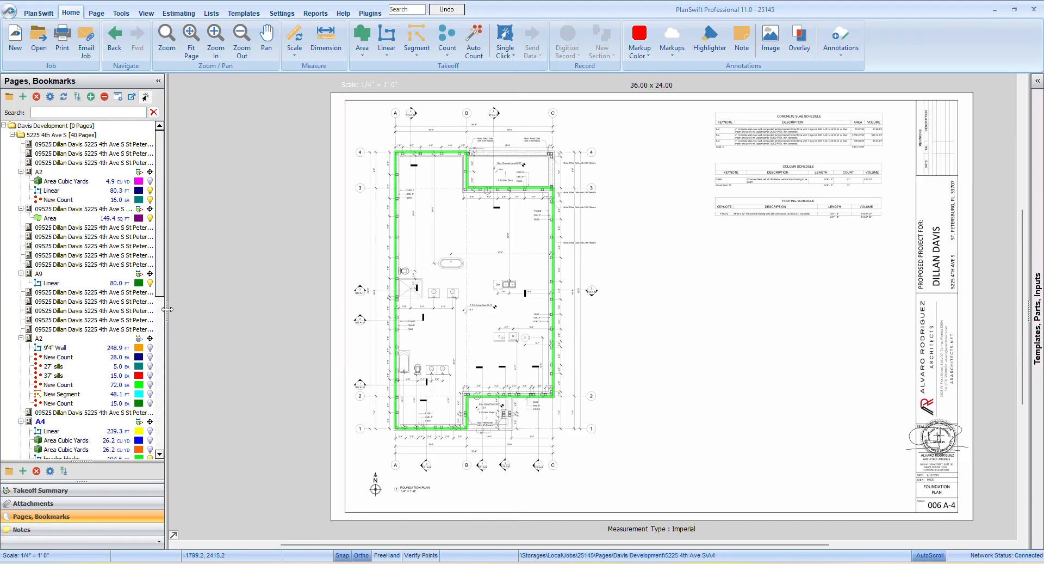
scroll(80, 322, "down", 7)
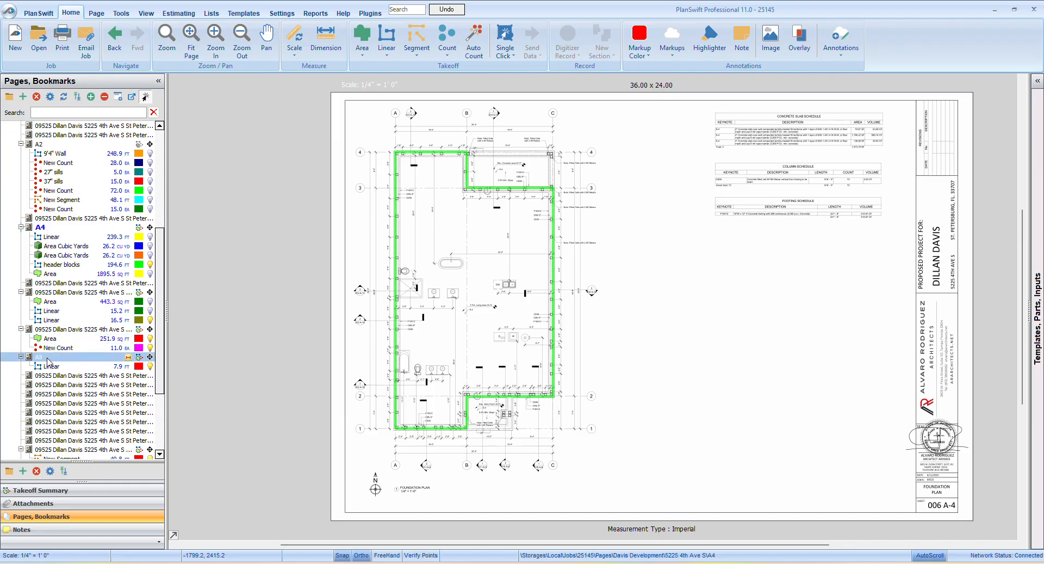
left_click(48, 358)
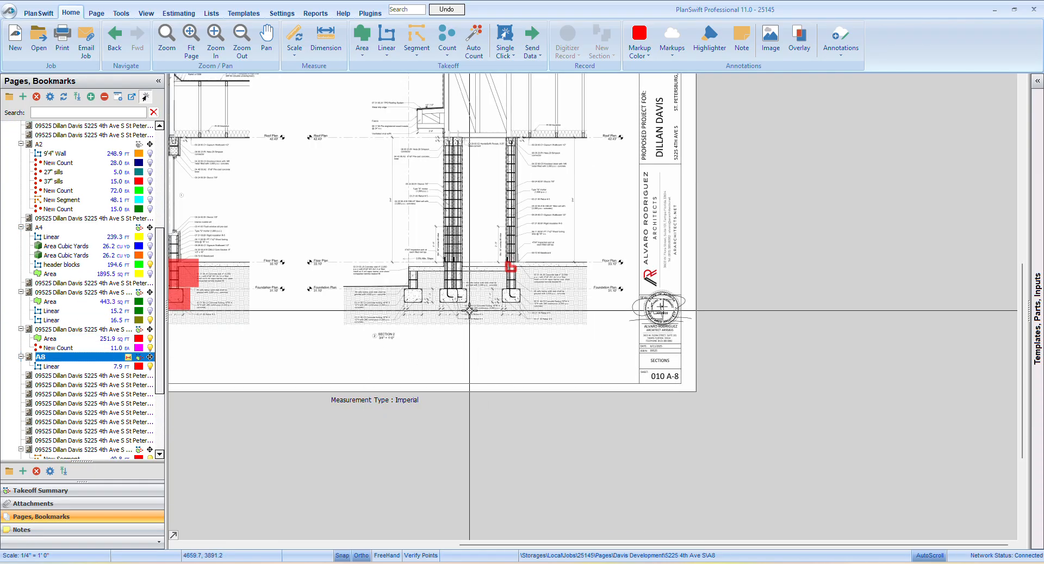
scroll(464, 309, "up", 5)
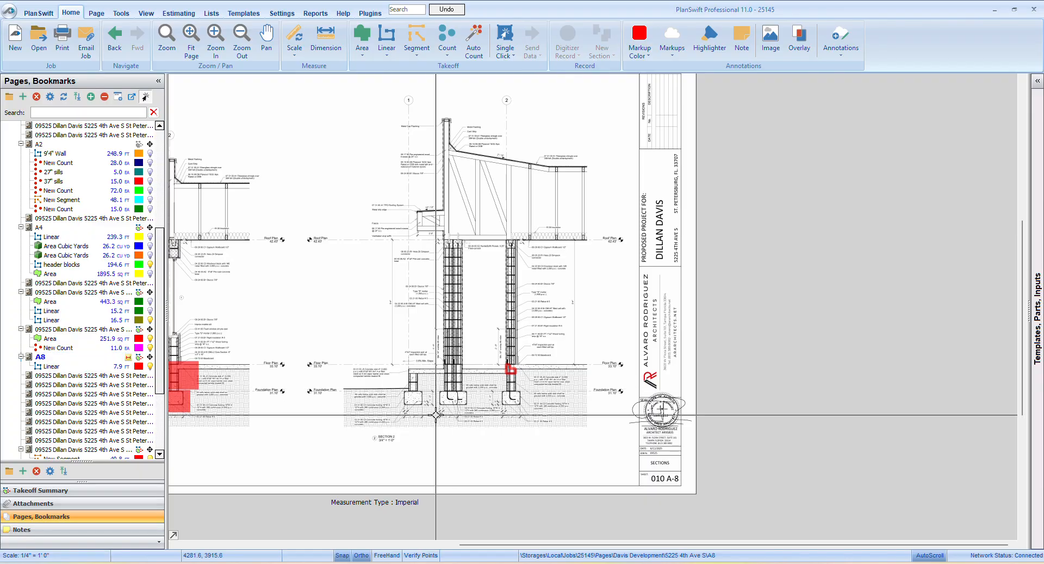
scroll(395, 426, "down", 5)
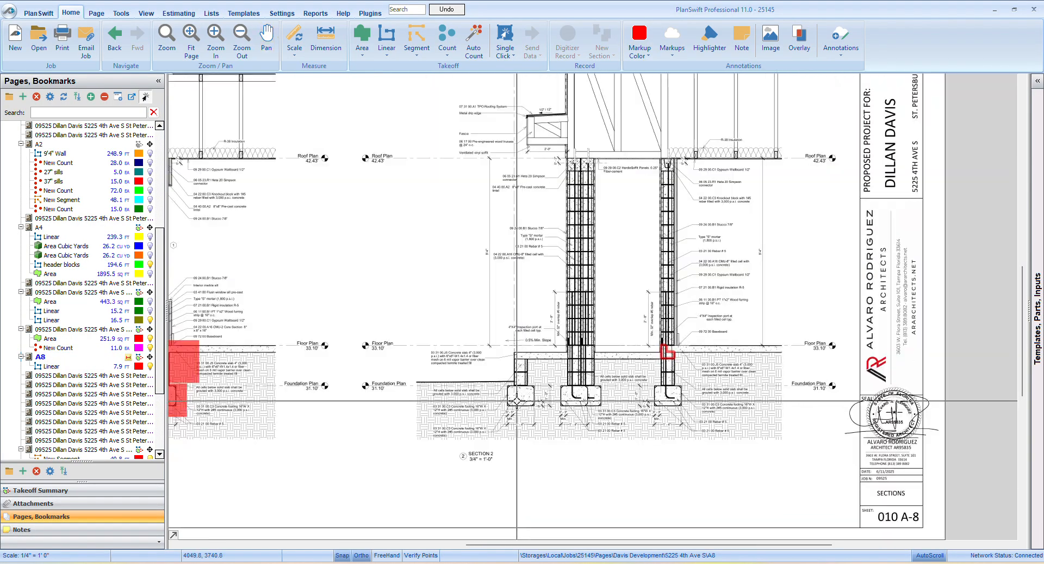
scroll(580, 383, "up", 4)
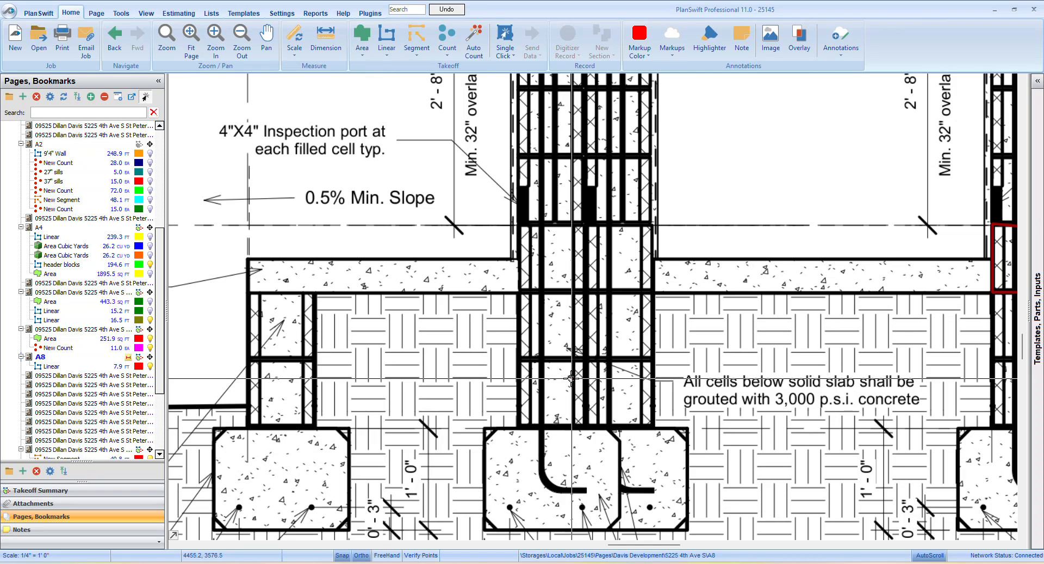
scroll(551, 319, "down", 4)
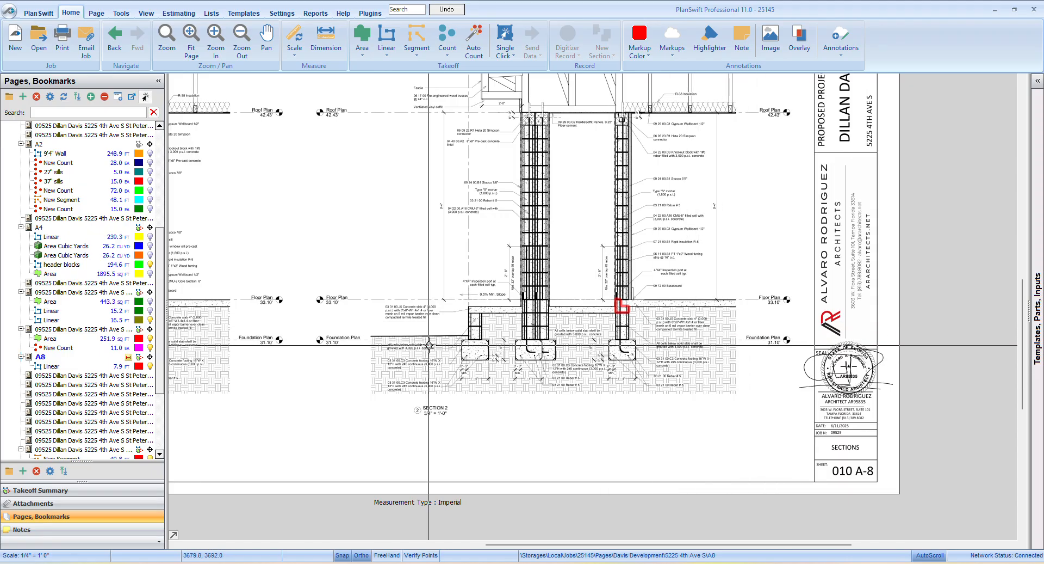
Compare the outer slab-edge stem wall in Section 2 with the house walls, checking block courses, slab and footing details
left_click_drag(450, 354, 636, 387)
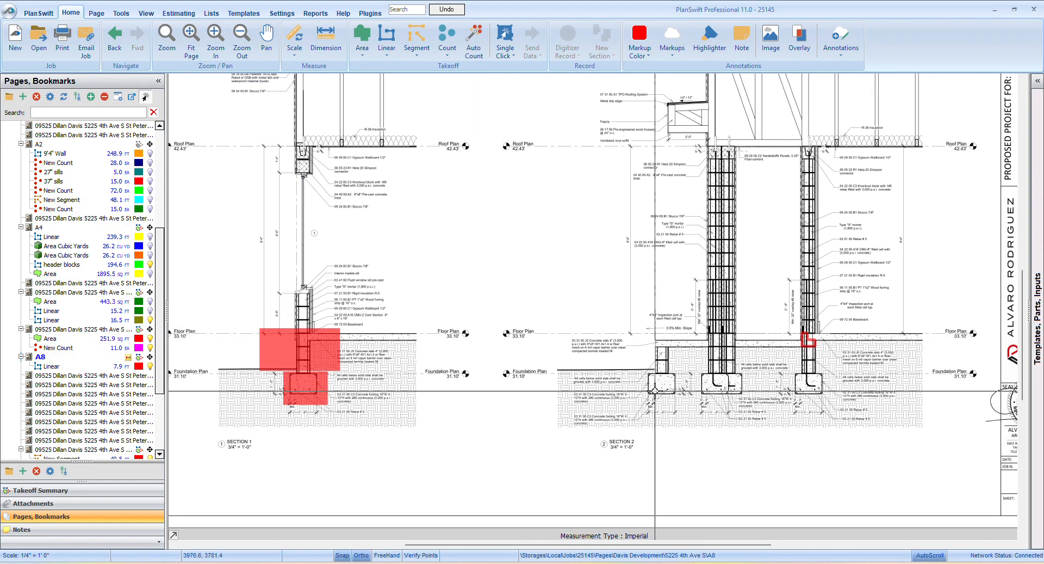
scroll(653, 389, "up", 3)
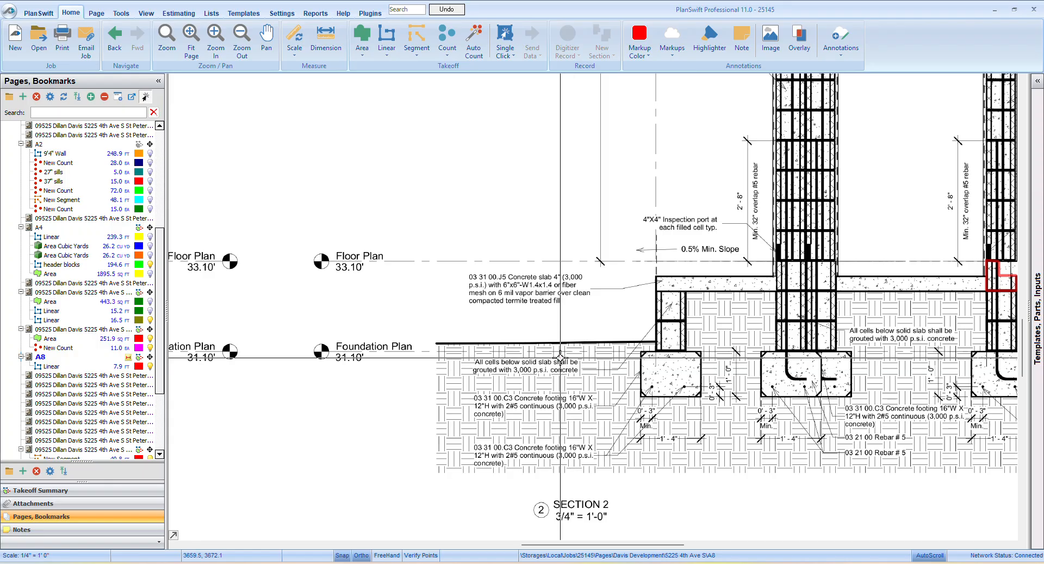
scroll(560, 357, "down", 2)
scroll(542, 365, "down", 1)
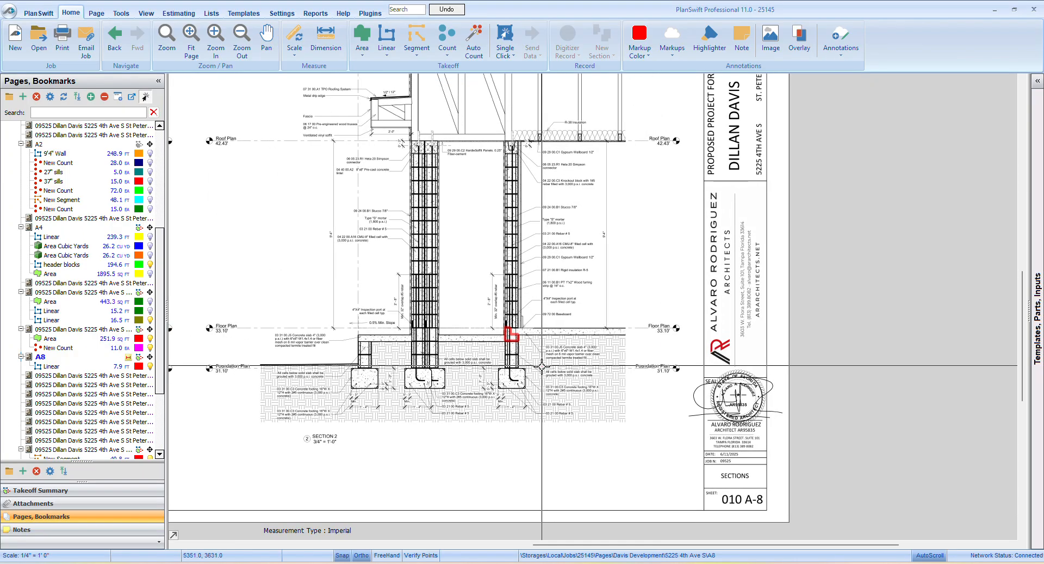
scroll(539, 375, "up", 2)
scroll(533, 383, "down", 2)
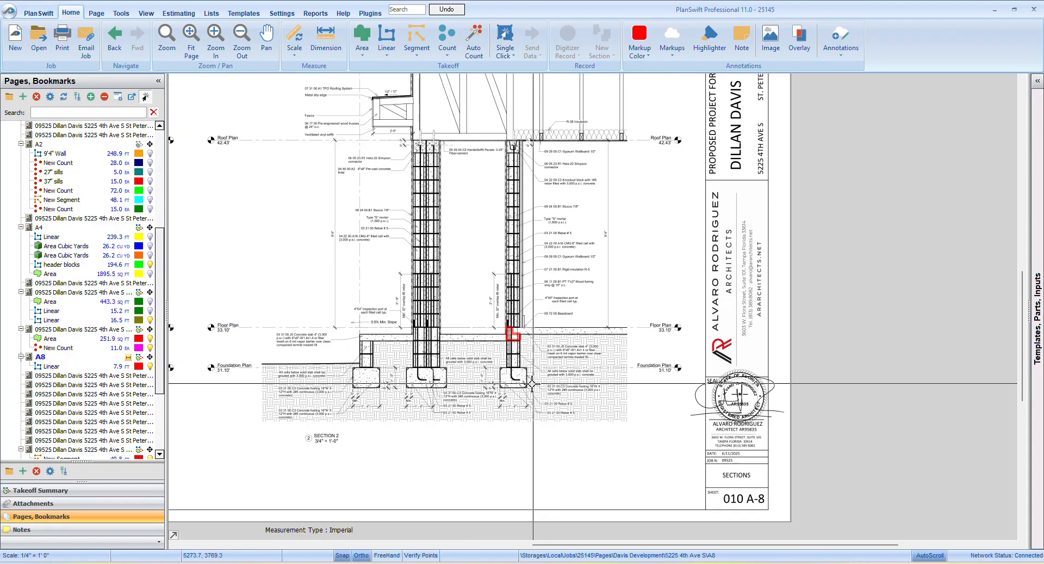
scroll(533, 384, "up", 3)
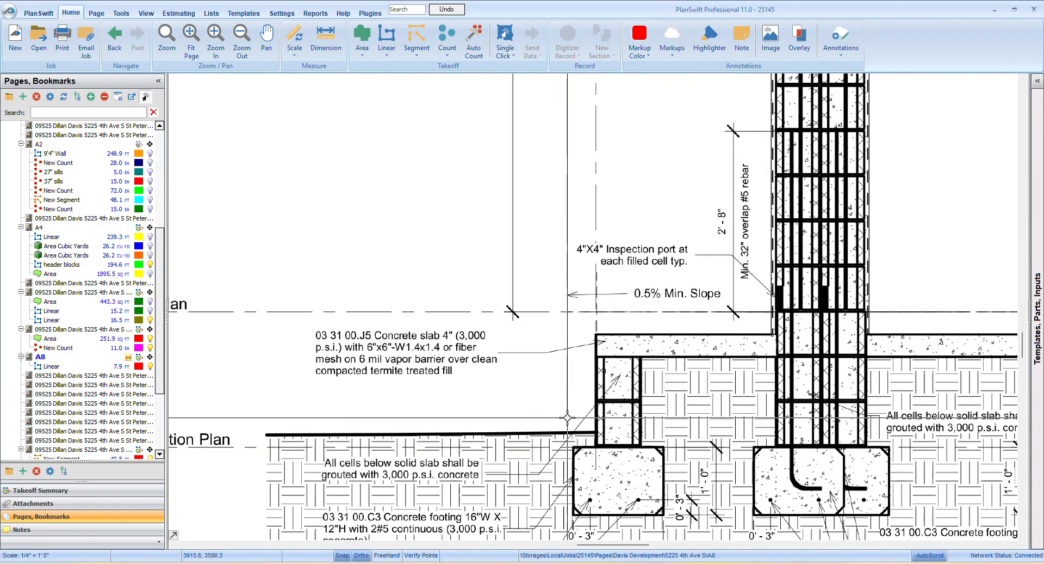
scroll(598, 437, "down", 1)
scroll(599, 437, "up", 1)
scroll(598, 436, "down", 3)
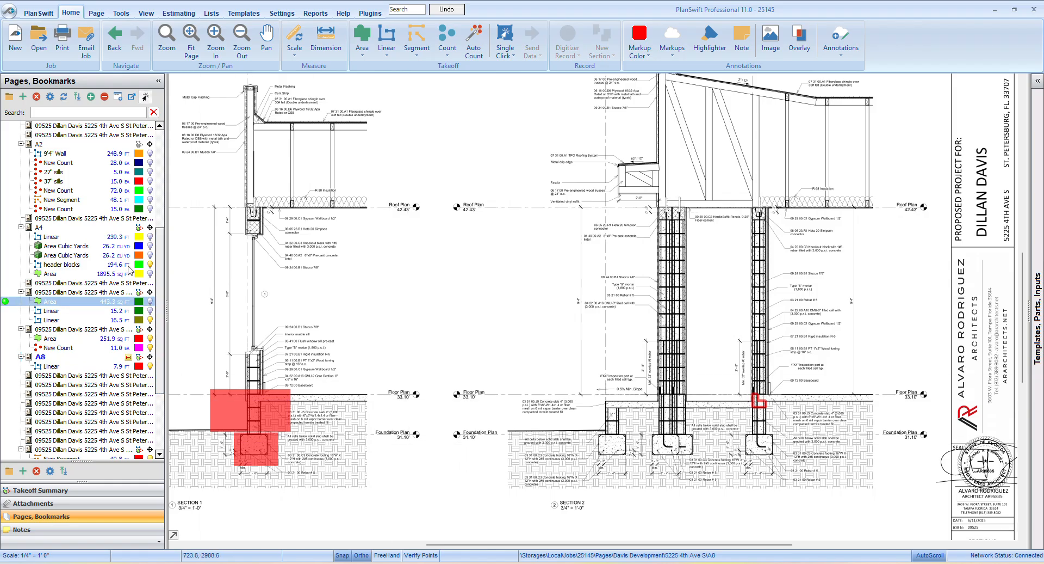
Browse the general notes, garage plan, elevation and detail sheets at the start of the set, and open the site plan
left_click(129, 238)
scroll(128, 239, "up", 5)
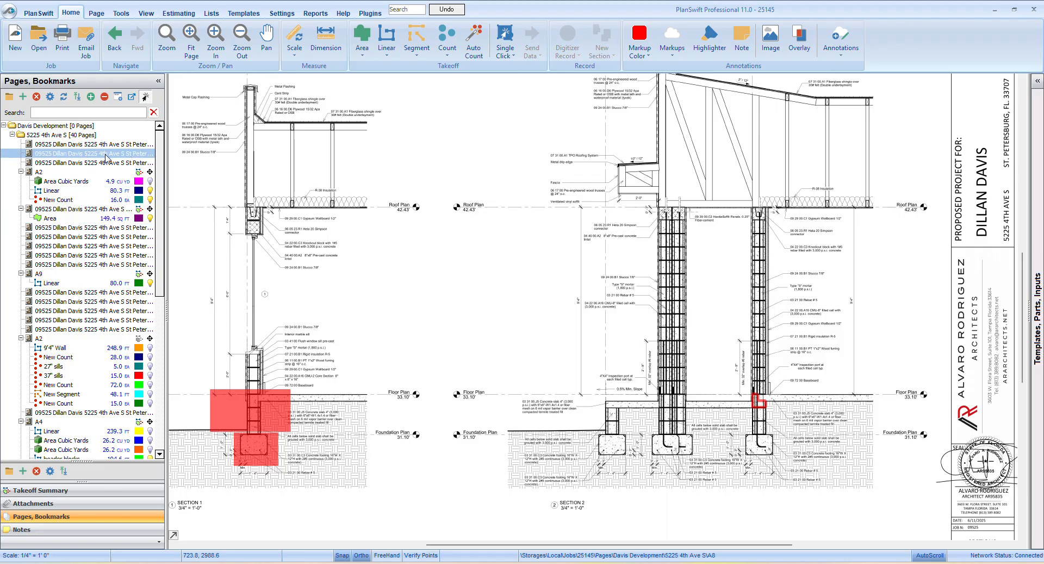
left_click(99, 162)
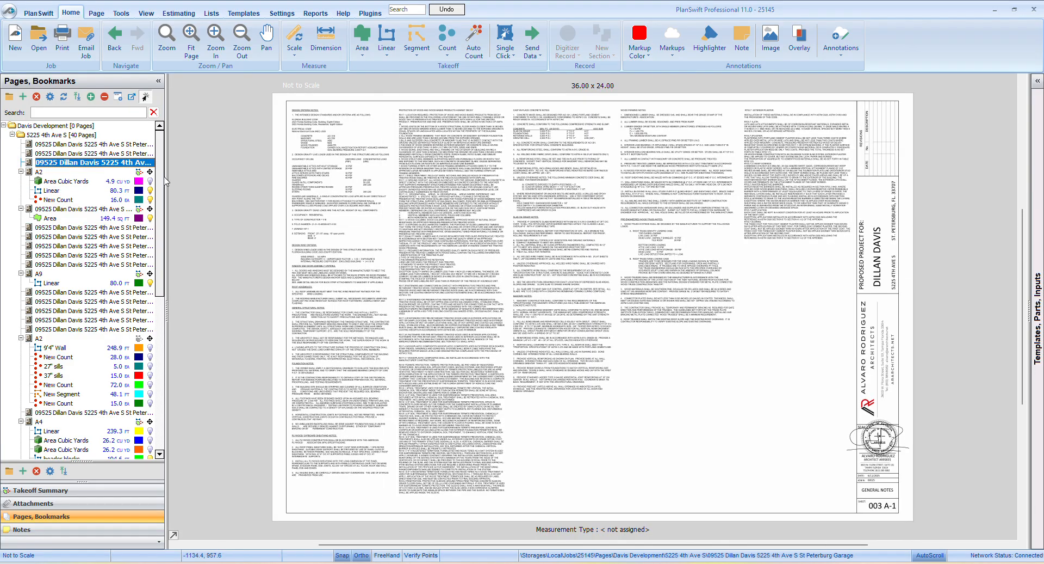
left_click(92, 173)
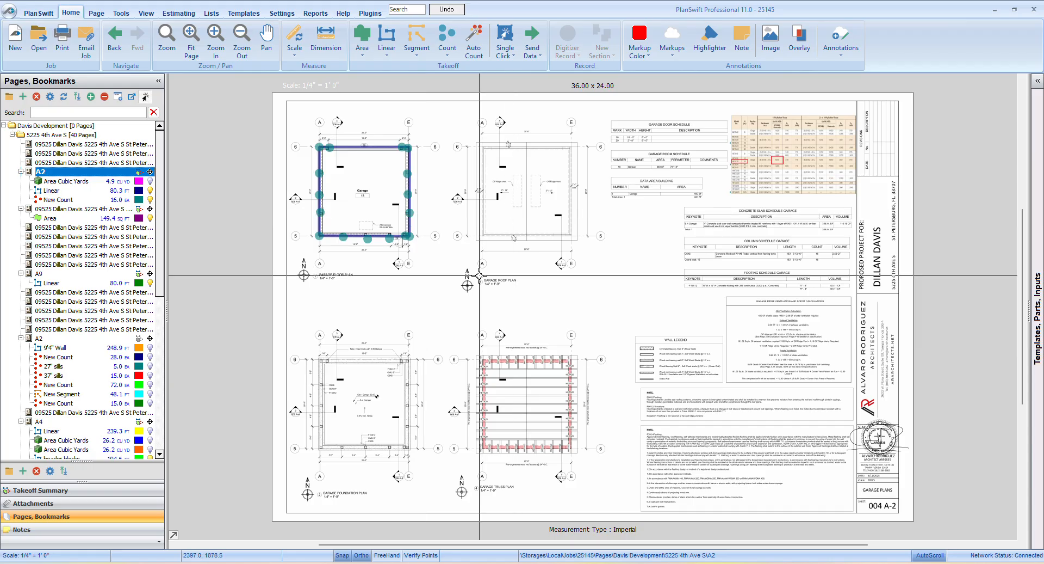
left_click(90, 210)
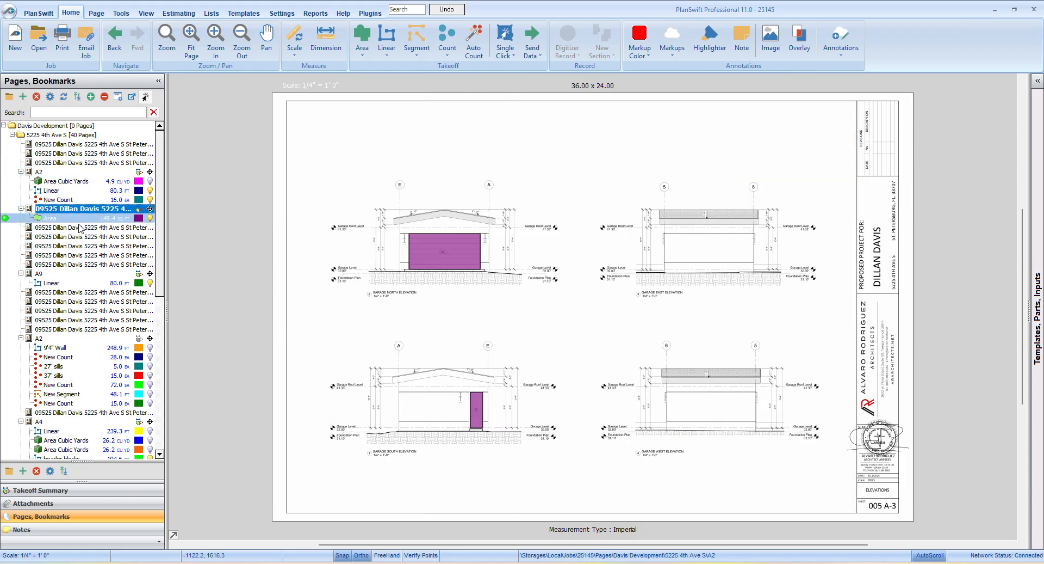
left_click(76, 229)
left_click(76, 237)
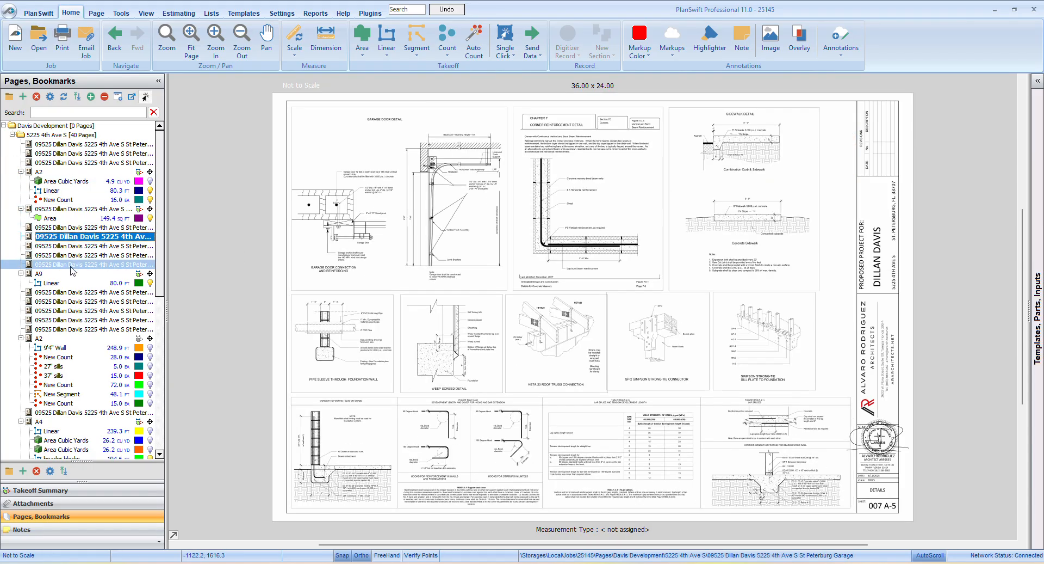
left_click(107, 146)
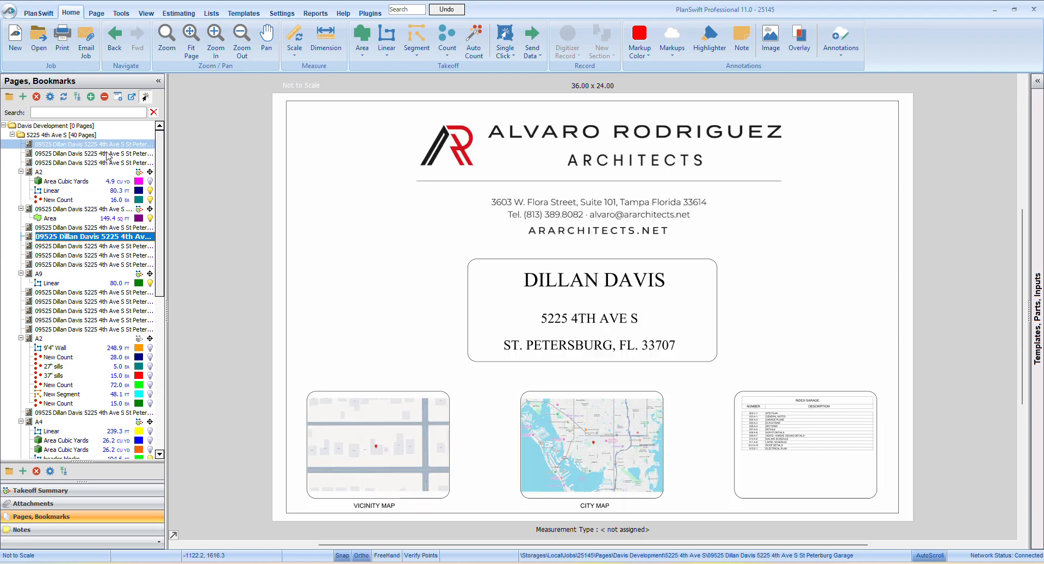
left_click(103, 154)
Examine the living area, covered lanai and entry porch floor elevations and the surrounding grade elevations on the site plan
scroll(344, 191, "up", 5)
scroll(372, 291, "down", 3)
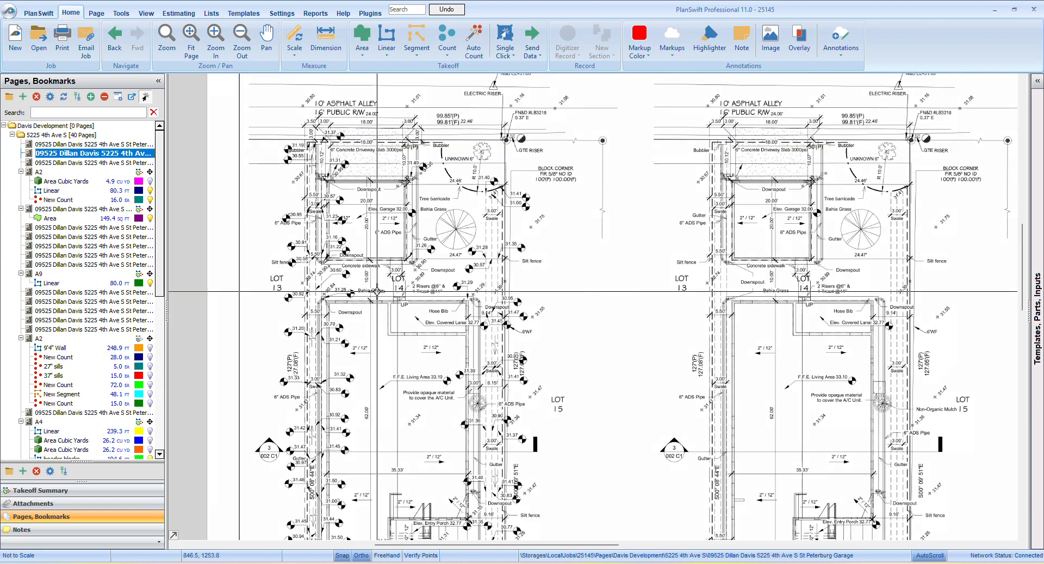
left_click_drag(415, 378, 388, 257)
scroll(412, 322, "up", 1)
scroll(412, 323, "up", 2)
scroll(408, 327, "down", 3)
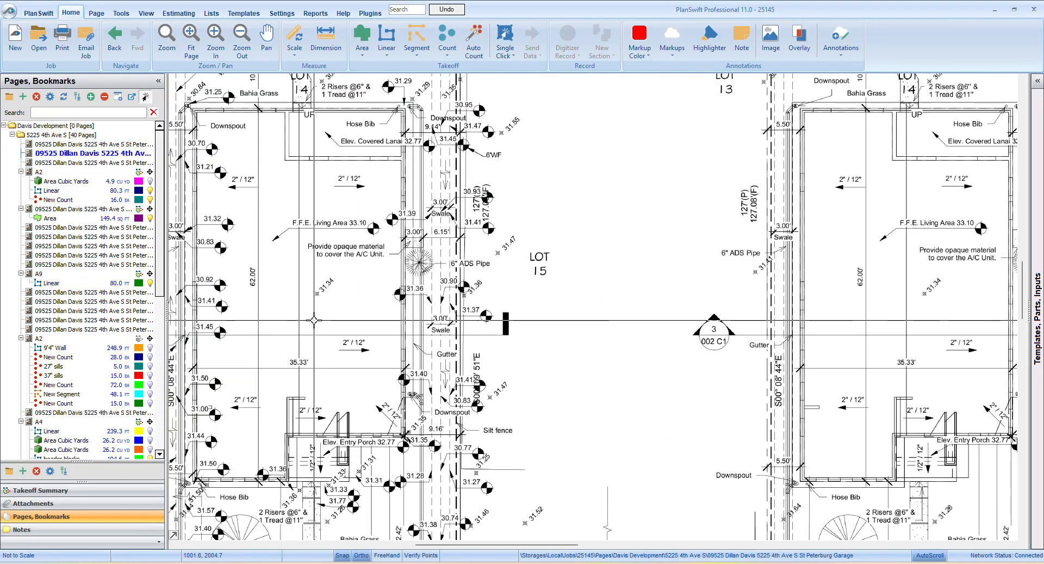
scroll(329, 304, "up", 3)
scroll(330, 304, "down", 3)
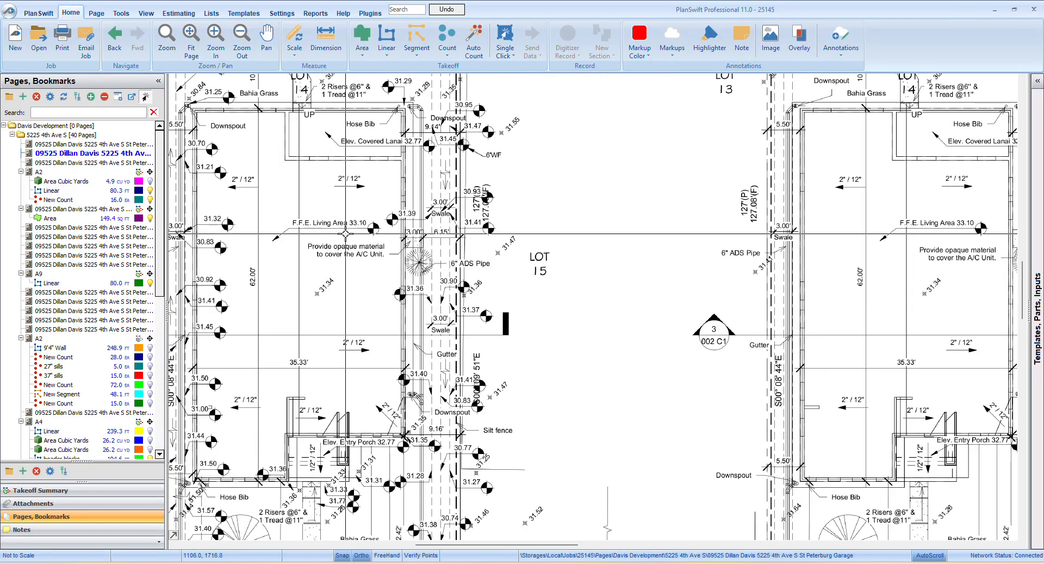
scroll(347, 256, "up", 4)
scroll(347, 256, "down", 4)
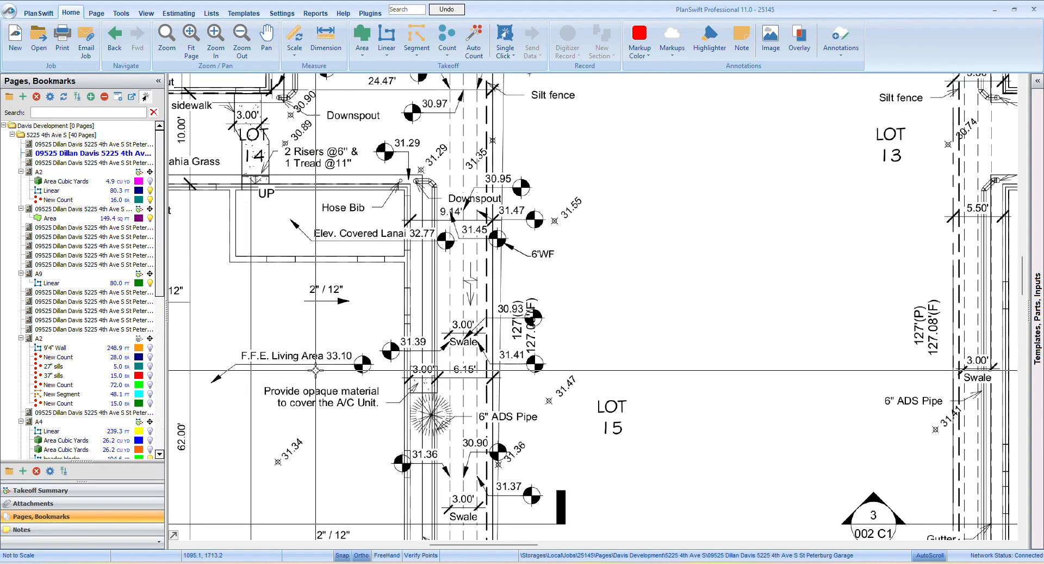
scroll(331, 352, "down", 3)
scroll(331, 352, "down", 2)
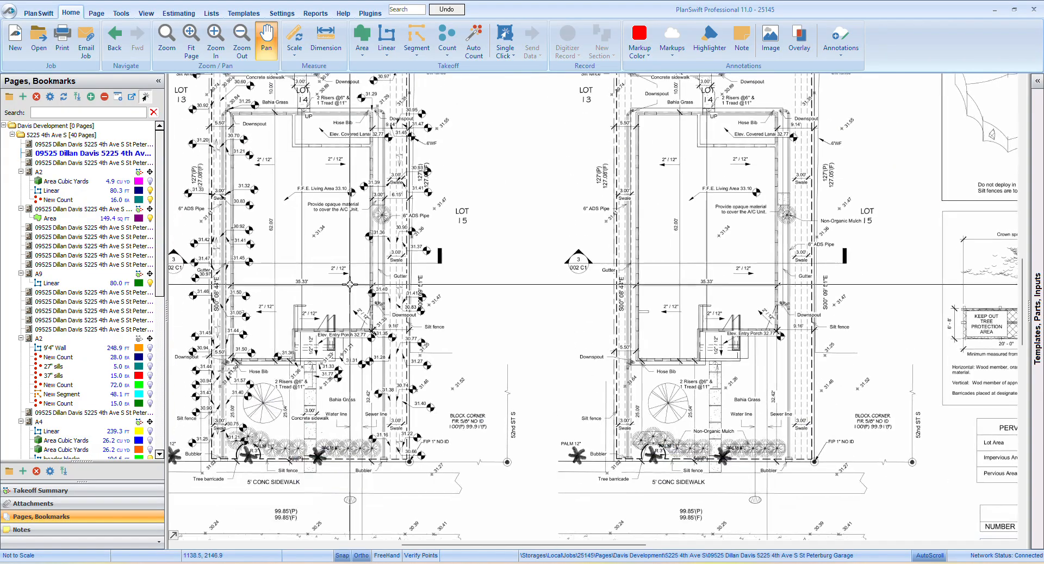
scroll(378, 419, "up", 6)
scroll(379, 418, "down", 4)
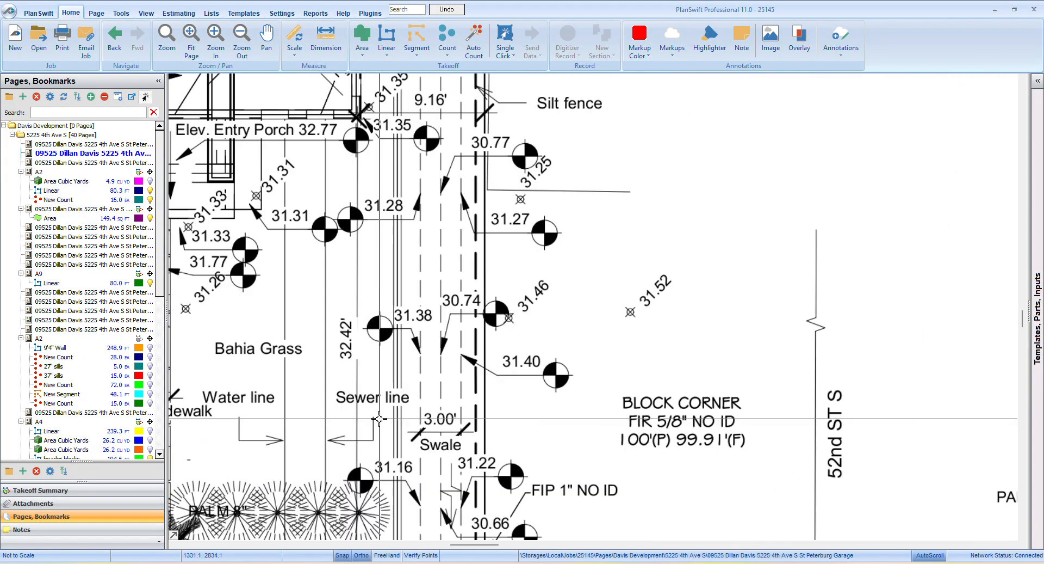
Examine the grade spot elevations, swales and entry porch elevation along the house side nearest 52nd St S on the site plan
left_click_drag(336, 432, 515, 474)
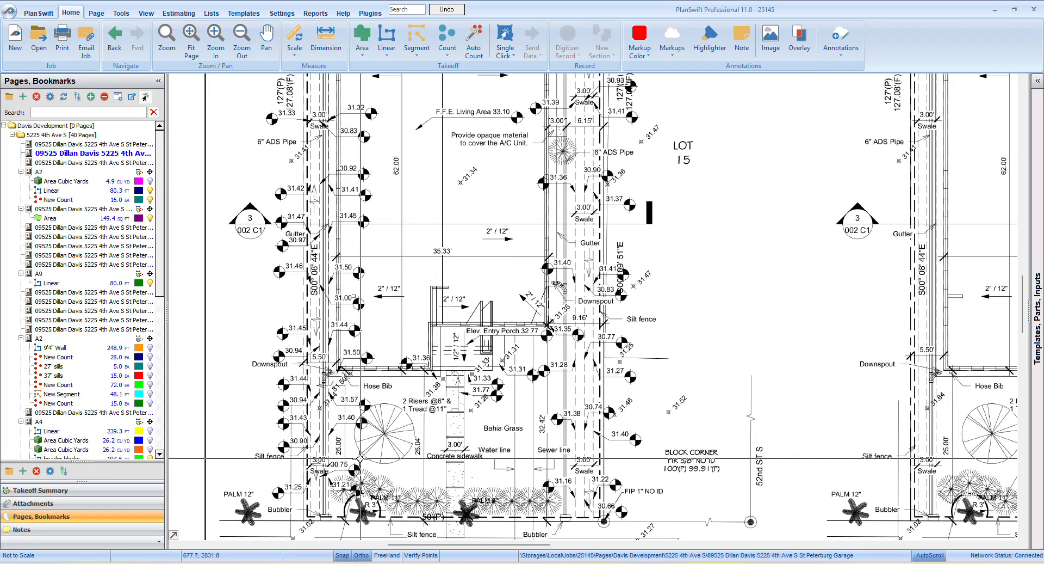
left_click_drag(604, 414, 499, 461)
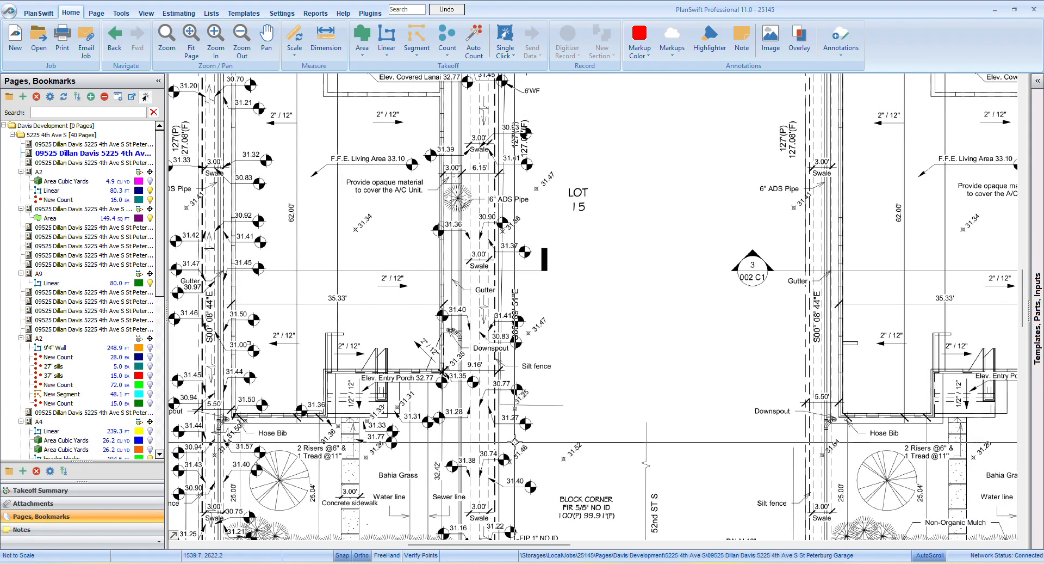
left_click_drag(464, 530, 449, 482)
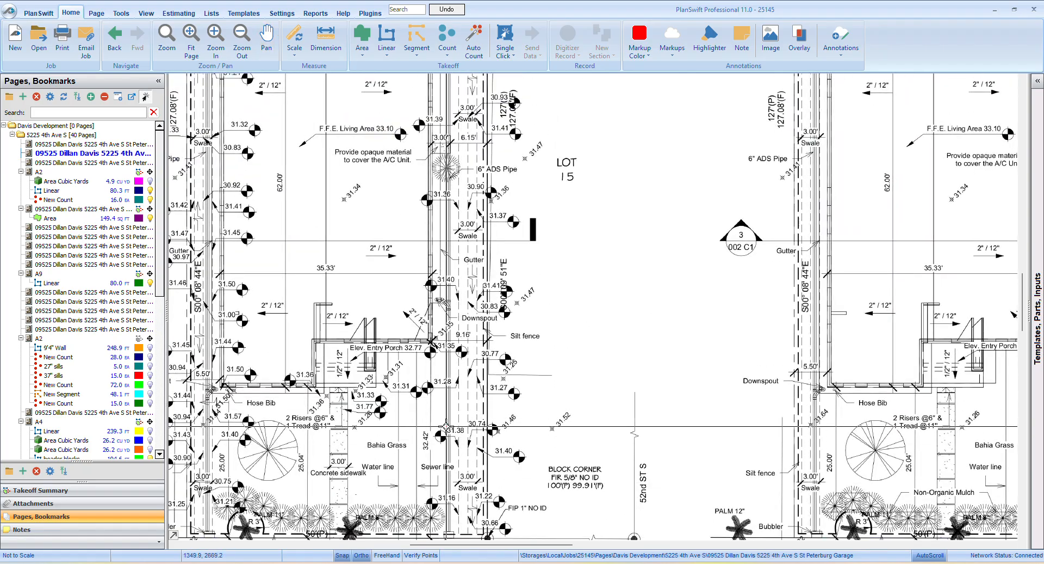
scroll(446, 427, "down", 2)
scroll(553, 428, "up", 4)
scroll(552, 428, "down", 1)
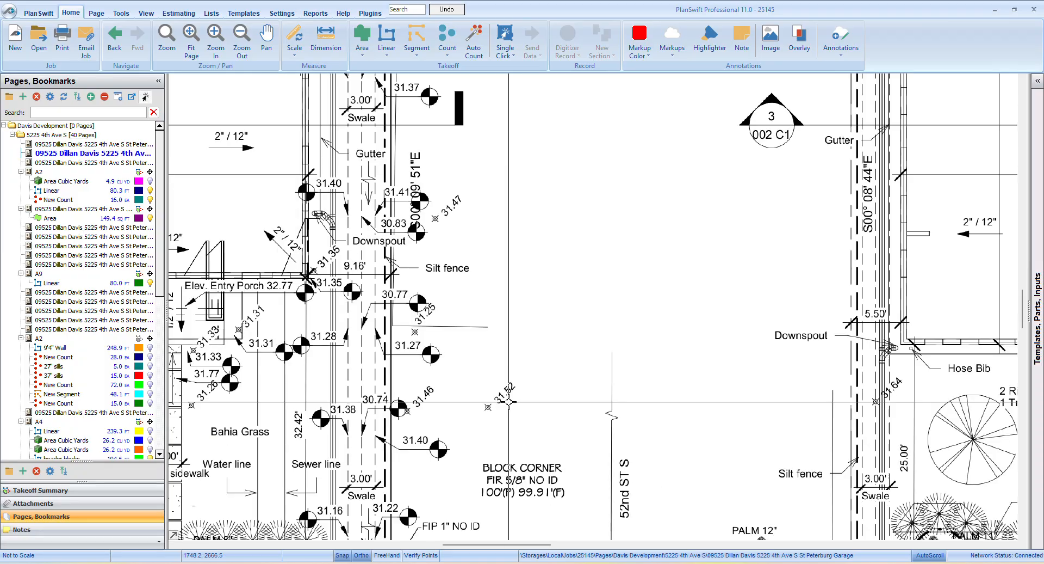
scroll(509, 401, "down", 2)
scroll(58, 321, "down", 2)
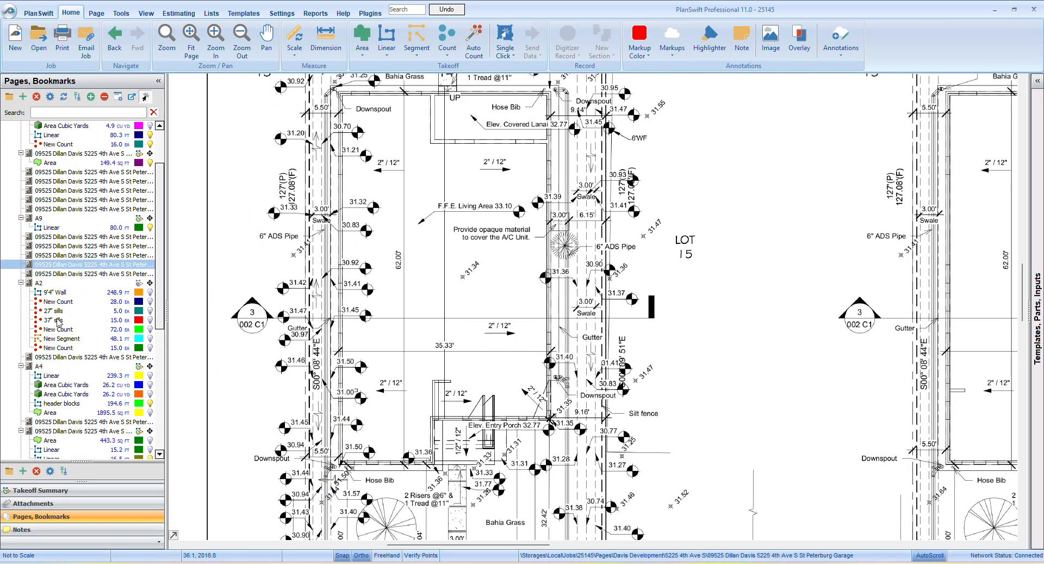
Reopen section sheet A8 and record a new vertical segment about 1'-0 3/4" long down from the grade line beside Section 2's outer stem wall
scroll(58, 321, "down", 8)
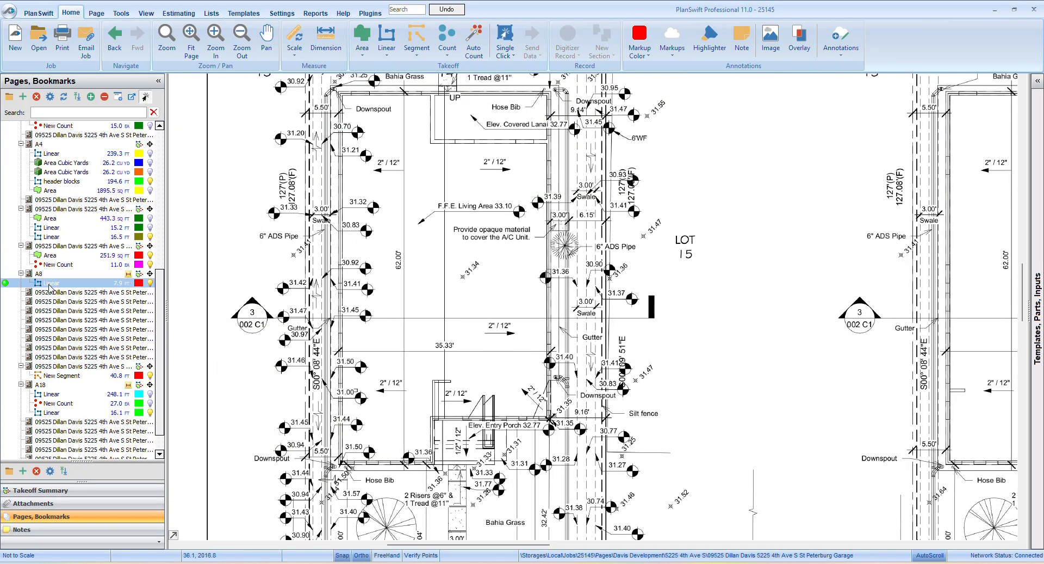
left_click(50, 274)
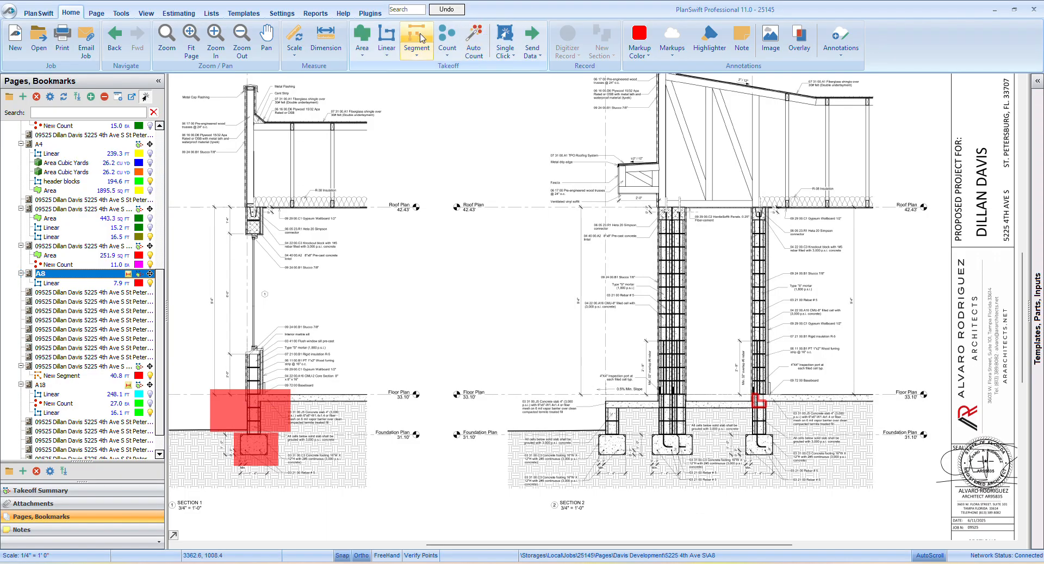
left_click(425, 52)
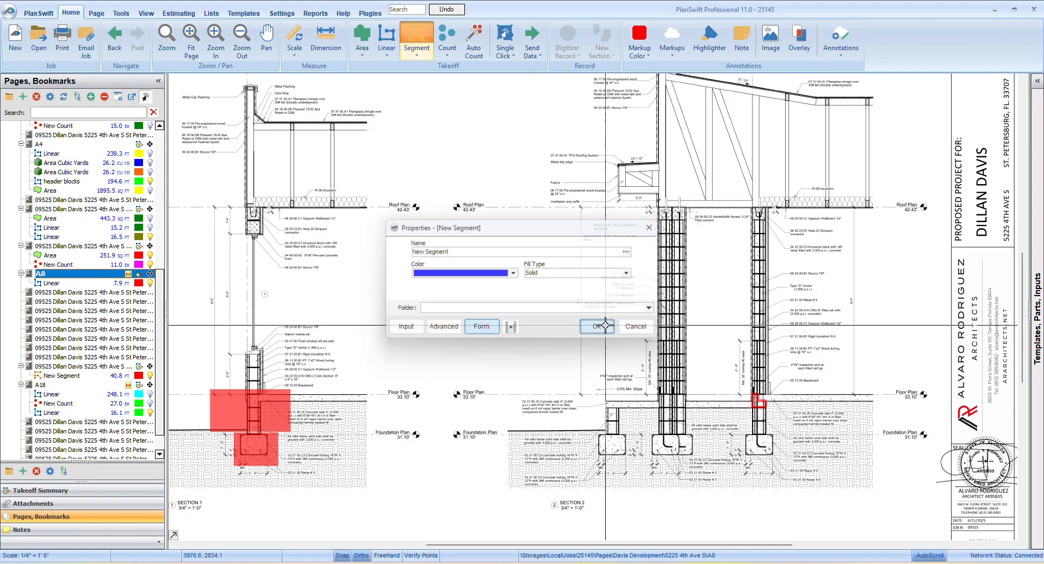
left_click(664, 392)
scroll(563, 438, "up", 3)
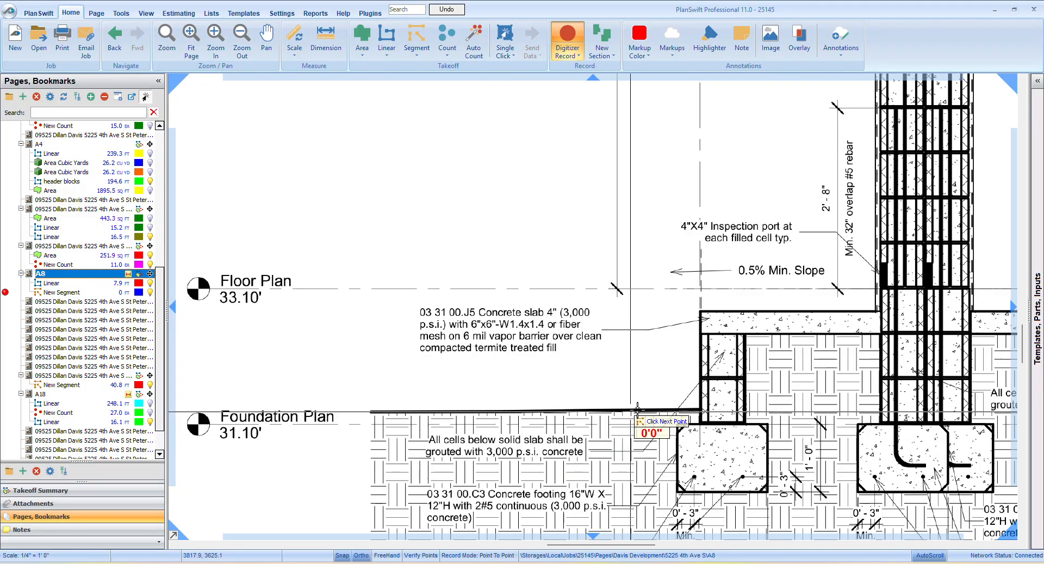
double_click(653, 433)
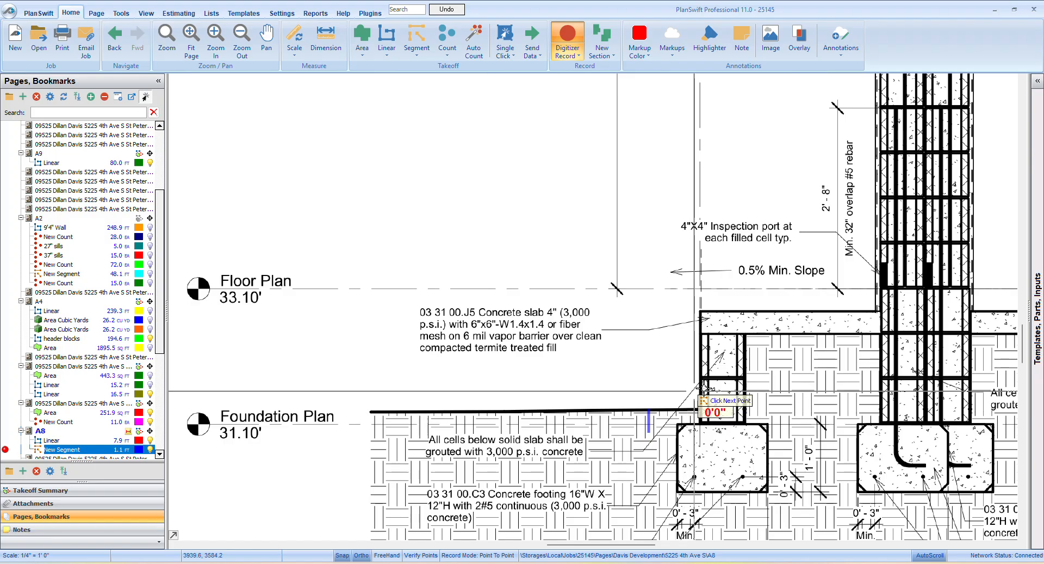
Compare the grade line with the stem-wall block courses and footings across Section 2, and end the segment takeoff
scroll(695, 380, "down", 2)
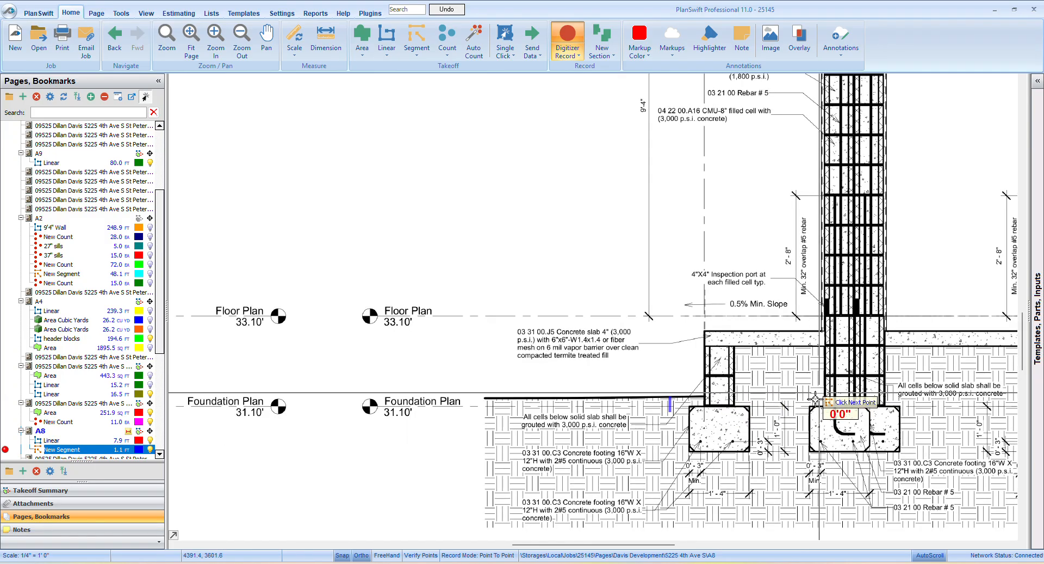
left_click_drag(956, 406, 686, 424)
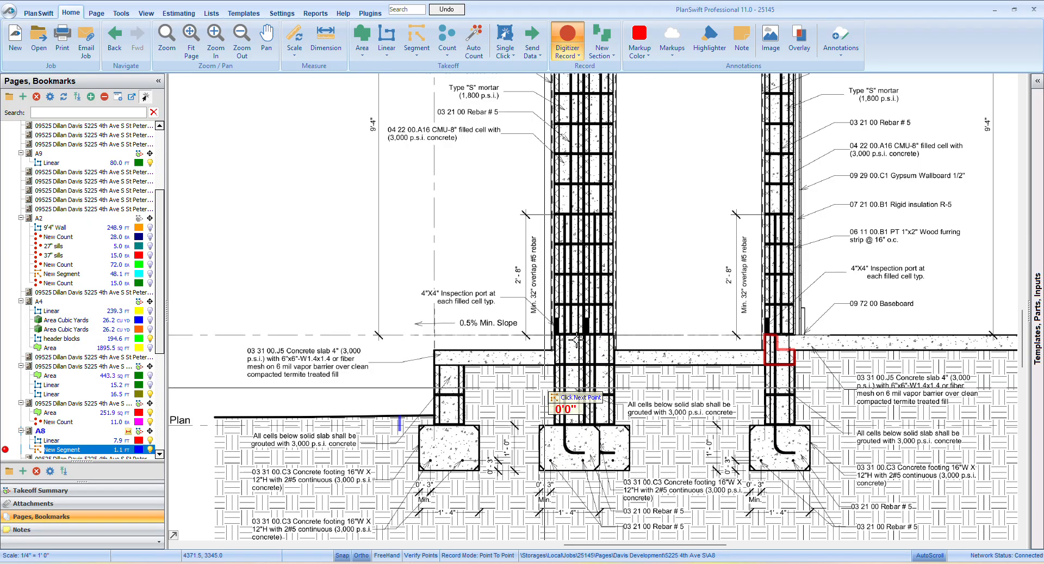
scroll(575, 432, "down", 5)
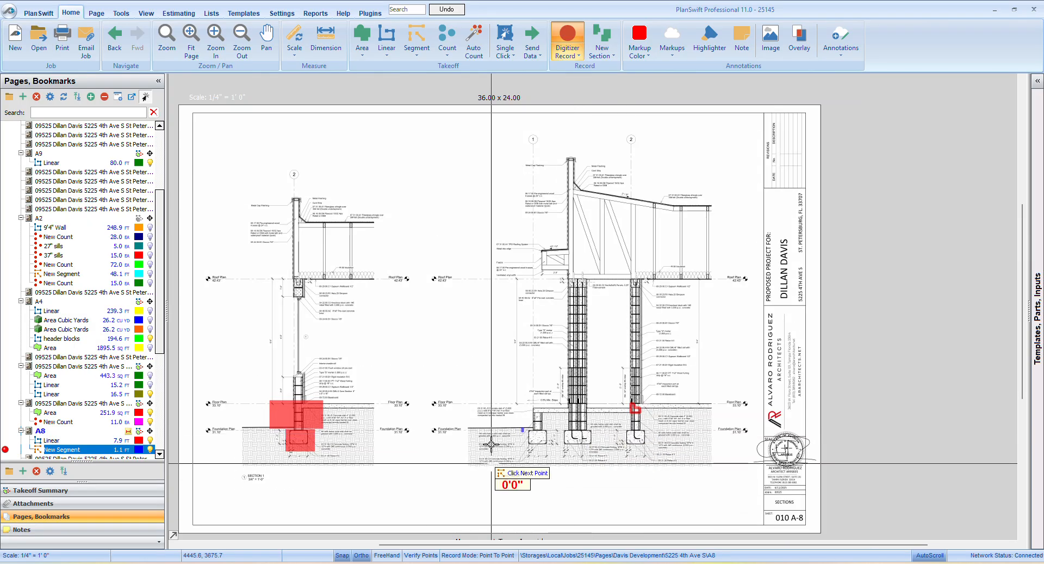
scroll(525, 425, "up", 5)
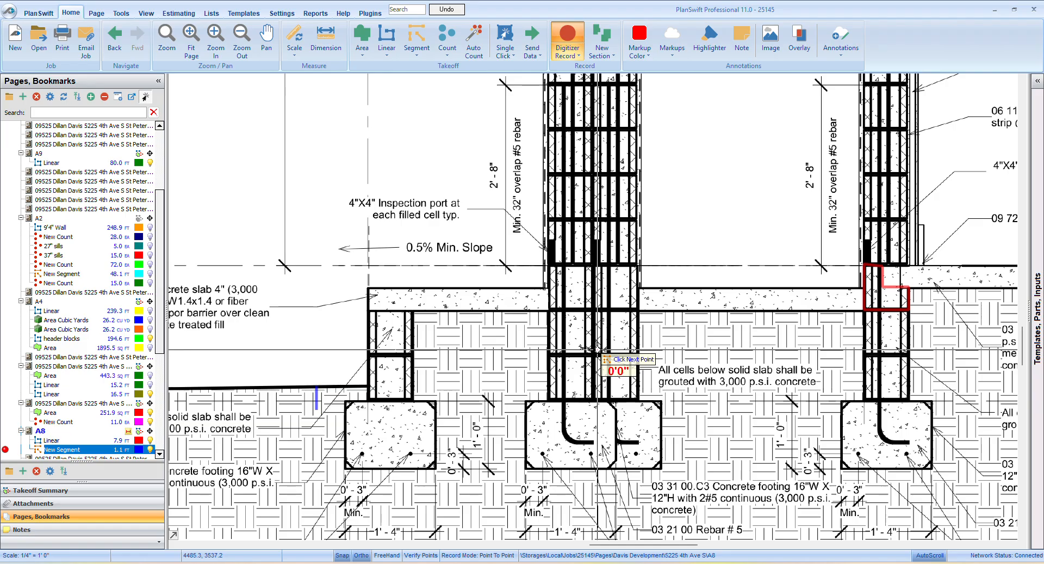
scroll(598, 348, "down", 5)
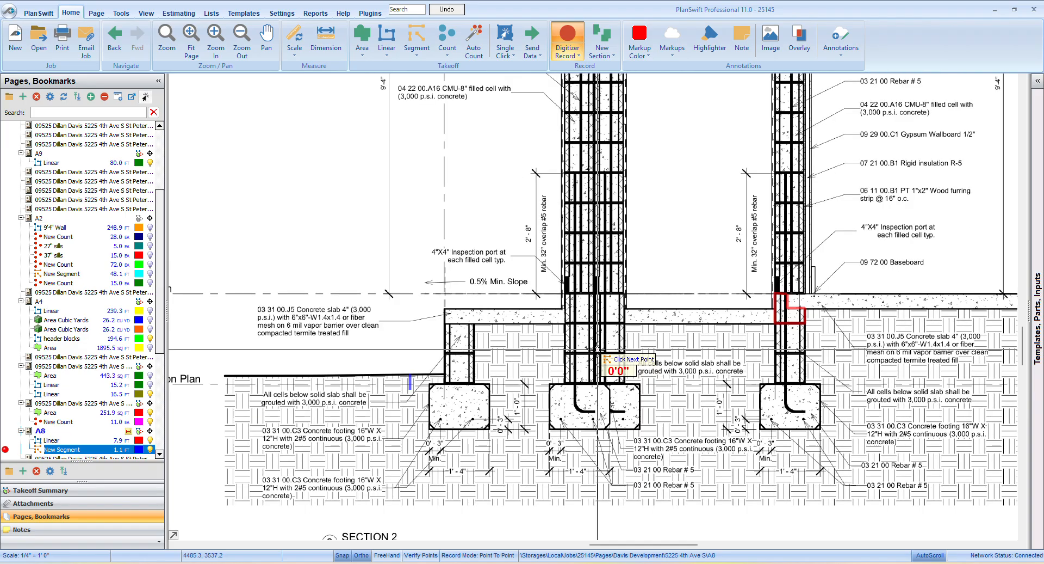
scroll(365, 381, "up", 5)
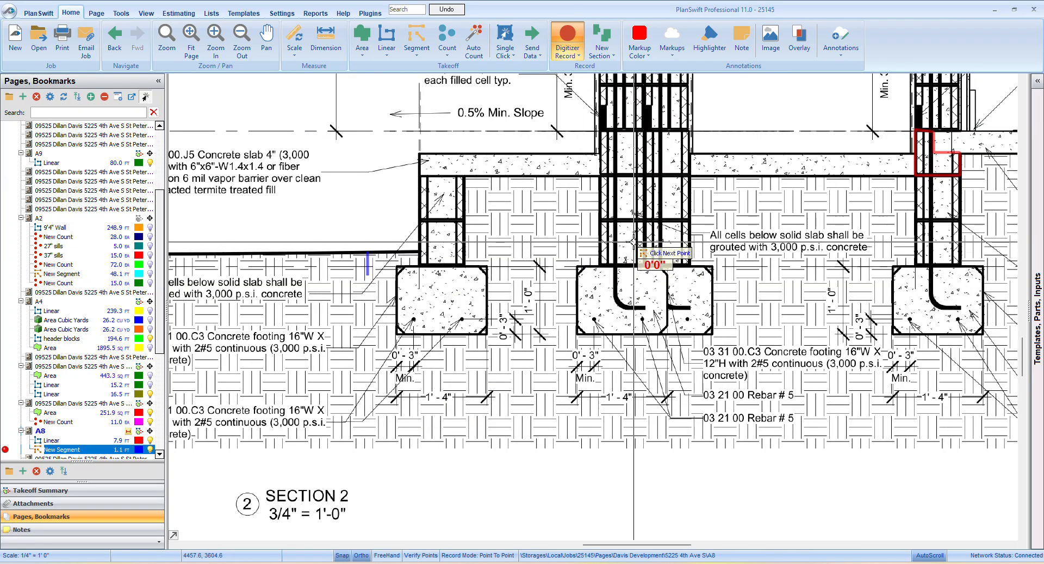
scroll(581, 251, "down", 3)
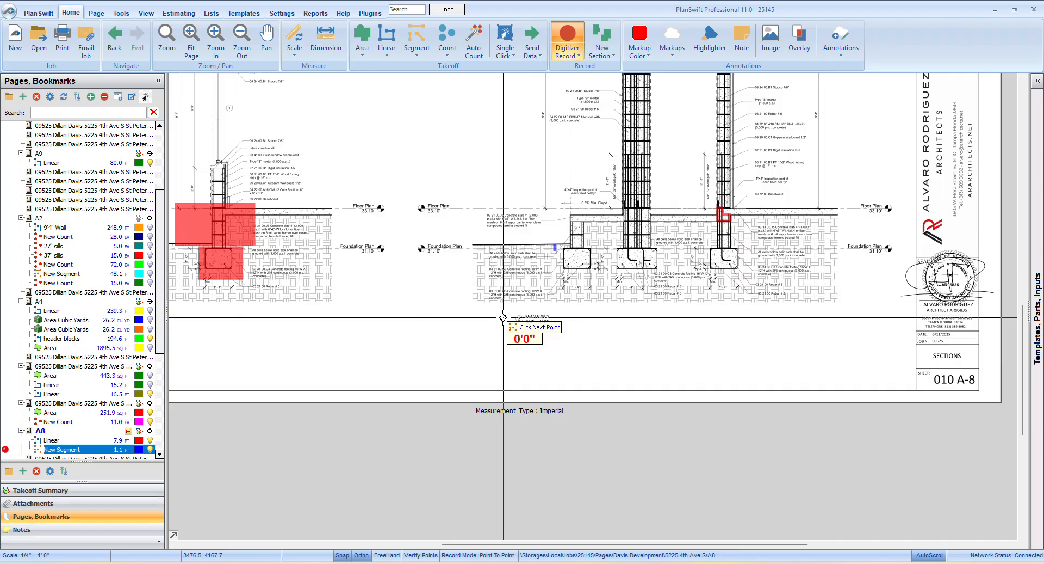
right_click(467, 298)
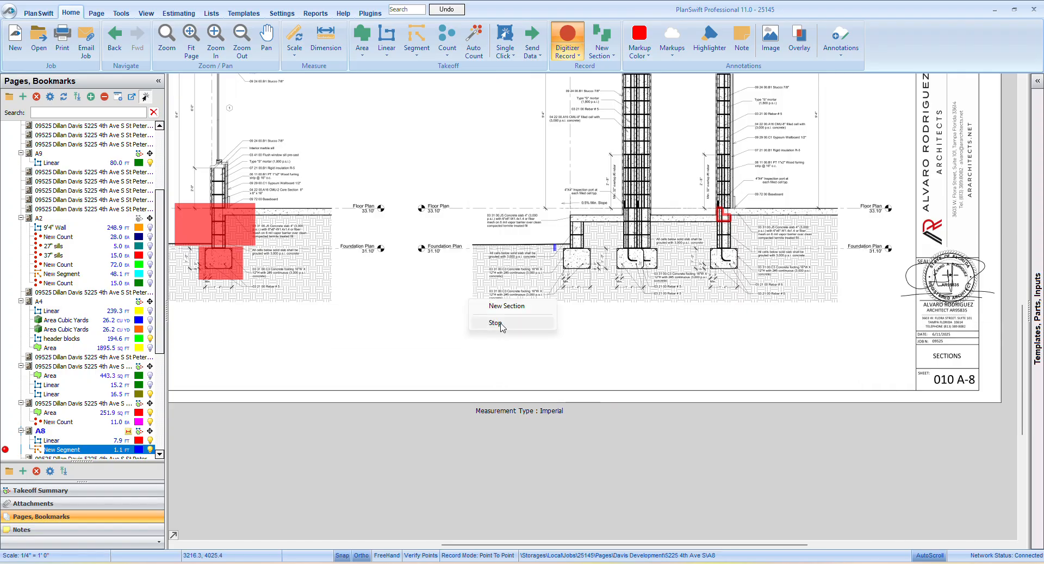
left_click(495, 324)
Examine the header block, slab edge and floor and foundation elevations at the house wall in Section 2
scroll(653, 327, "down", 1)
left_click_drag(656, 328, 471, 385)
scroll(472, 337, "up", 3)
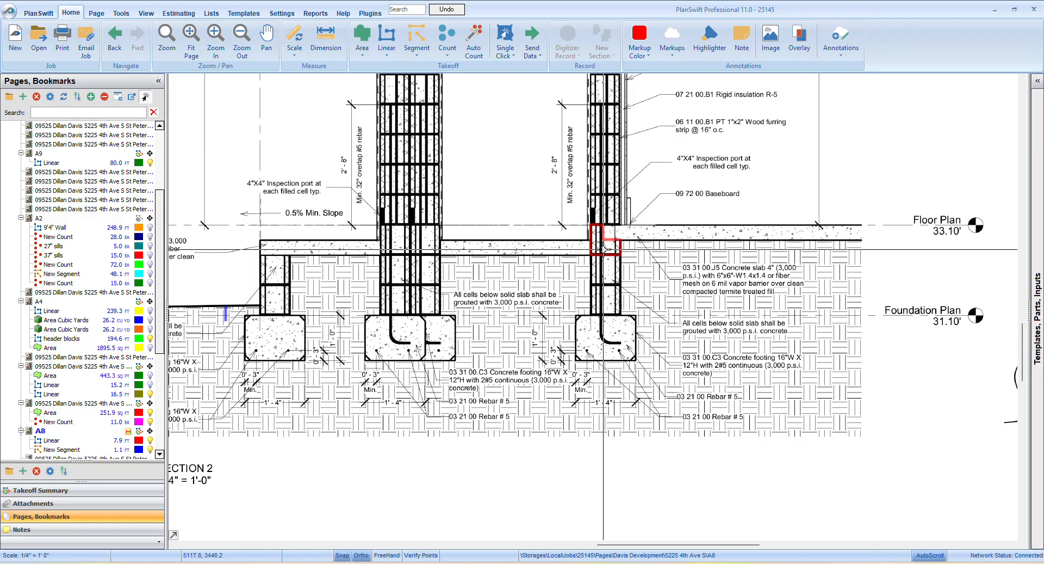
scroll(609, 229, "up", 3)
scroll(597, 231, "down", 3)
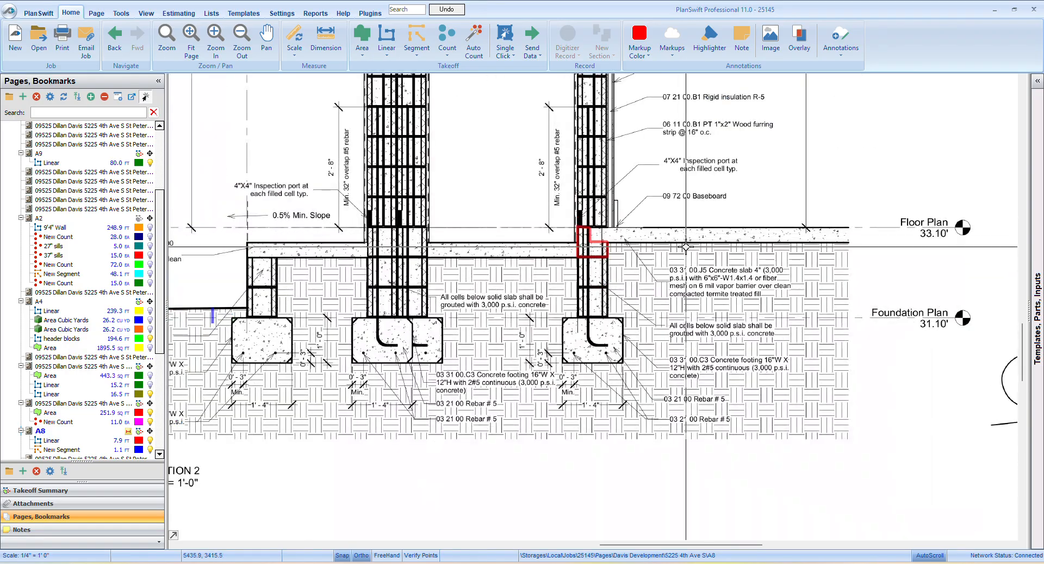
scroll(940, 233, "up", 2)
scroll(941, 233, "down", 3)
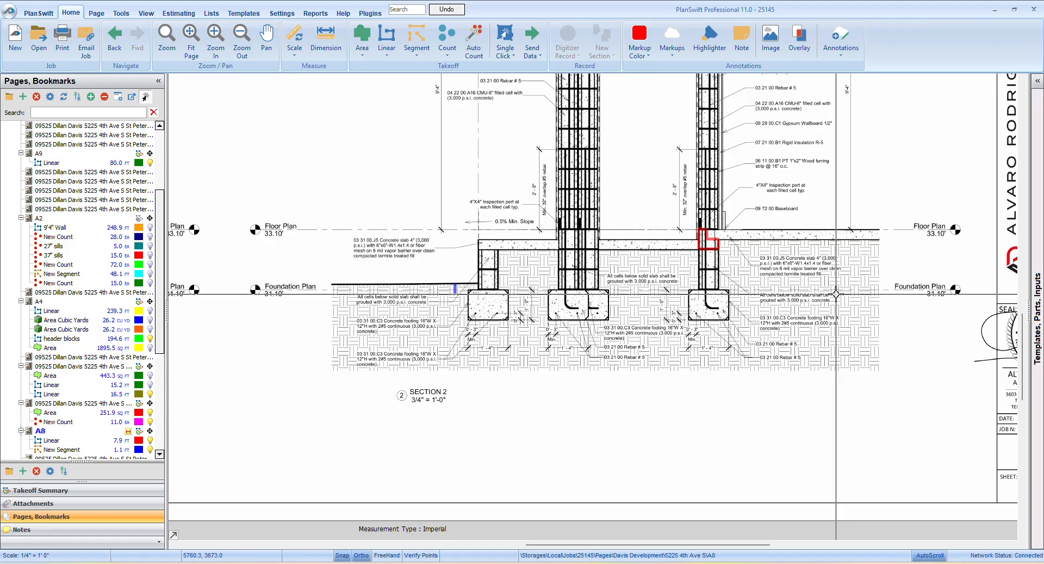
scroll(859, 266, "down", 2)
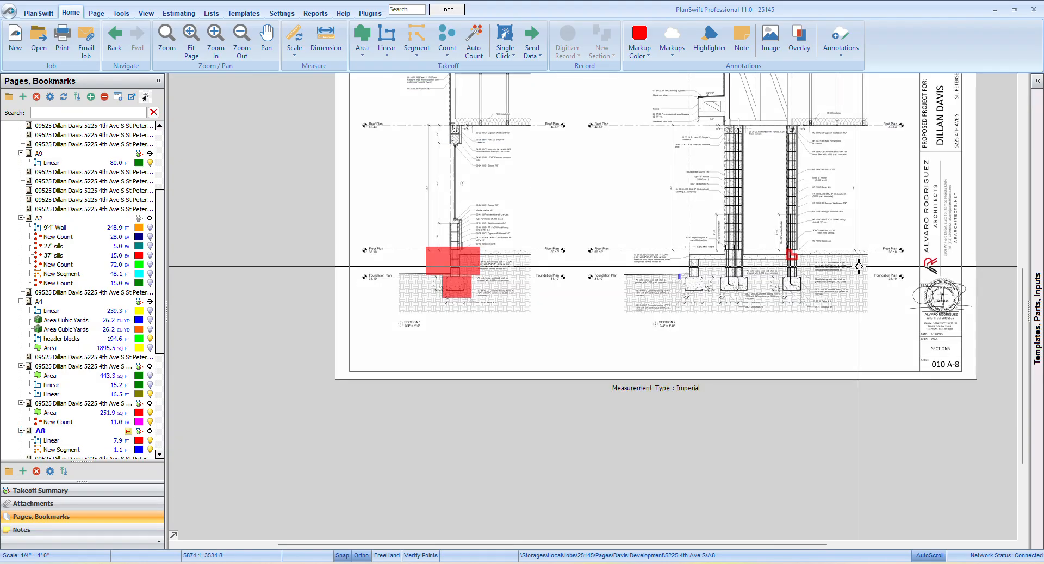
mouse_move(861, 265)
left_mouse_down()
mouse_move(748, 361)
mouse_move(659, 391)
left_mouse_up()
scroll(597, 396, "up", 4)
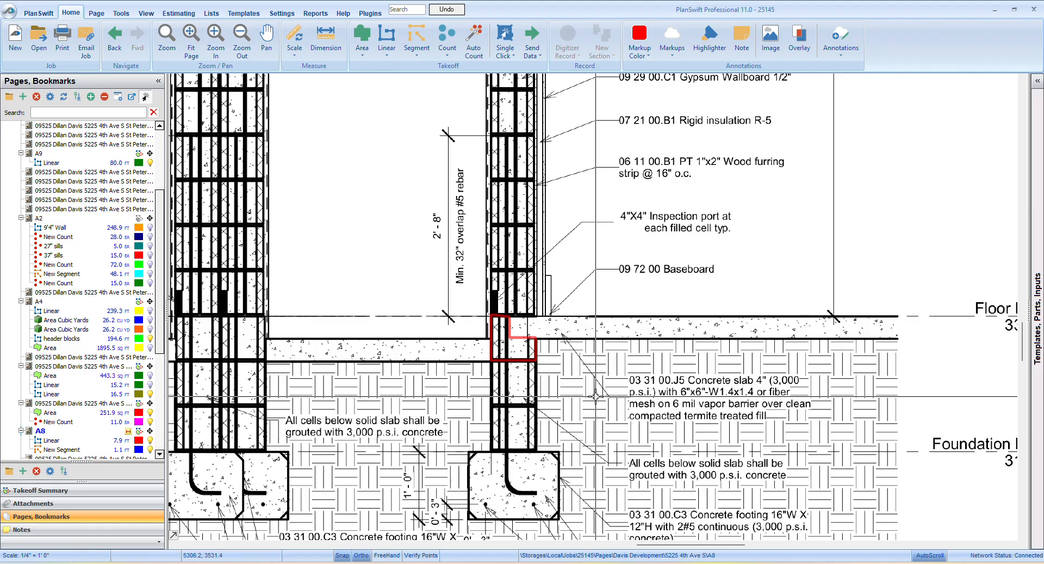
scroll(596, 396, "down", 1)
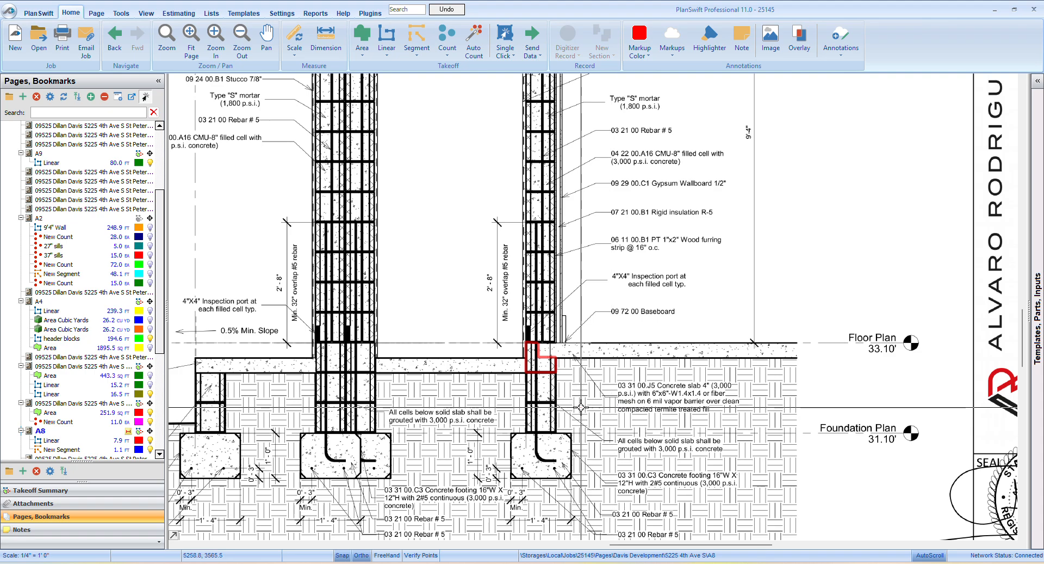
scroll(581, 407, "down", 2)
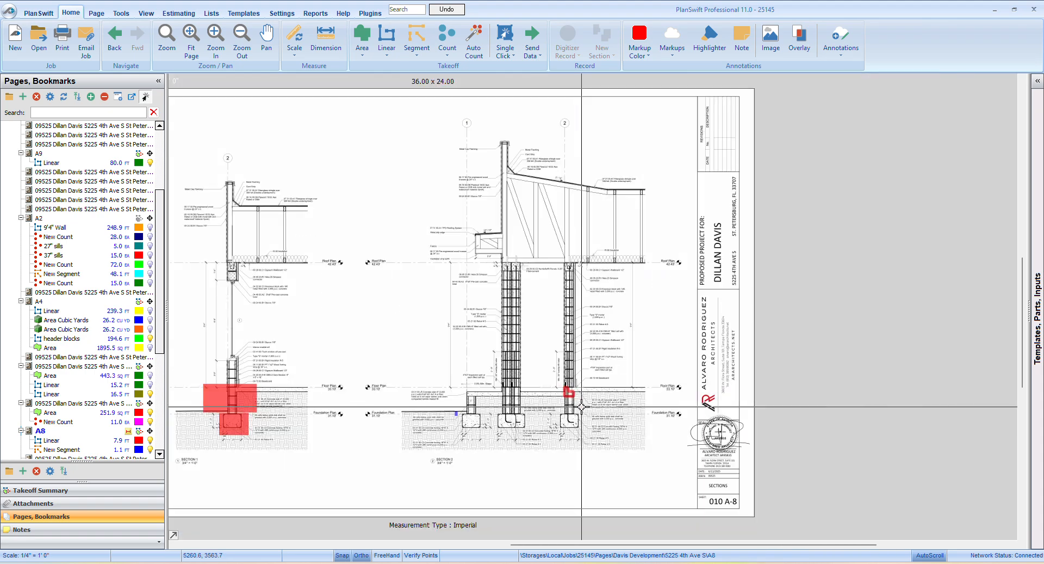
scroll(525, 437, "up", 1)
scroll(525, 437, "down", 1)
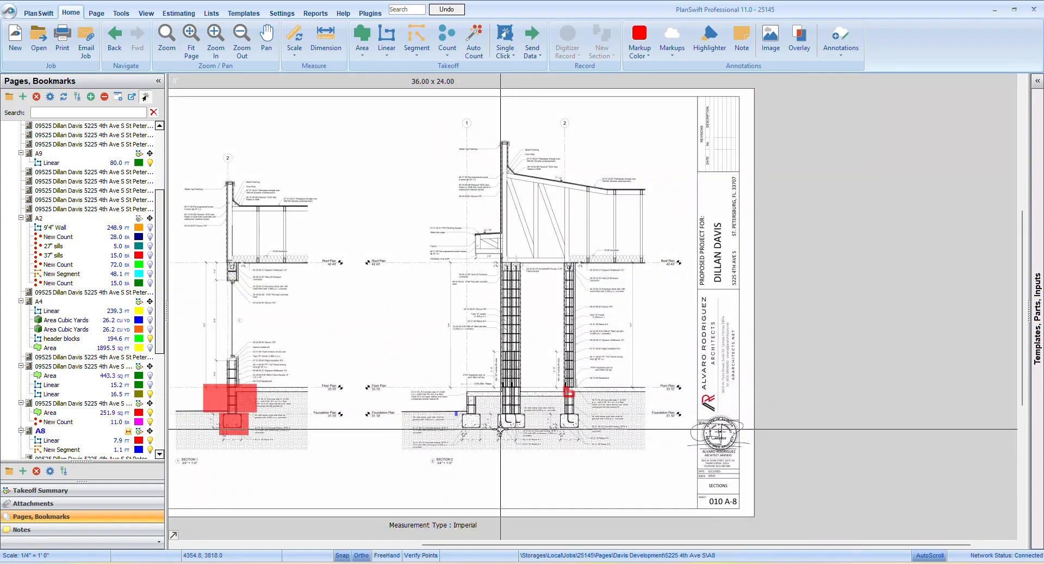
Compare the block courses between footing and slab at the double wall and the header-block wall in Section 2
scroll(501, 430, "up", 2)
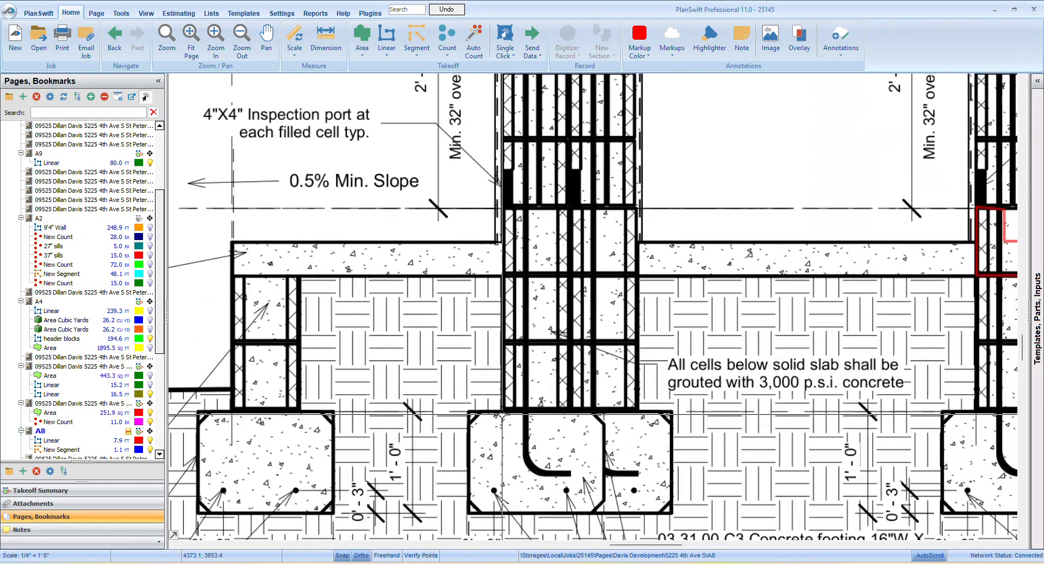
scroll(493, 431, "down", 1)
scroll(591, 429, "up", 1)
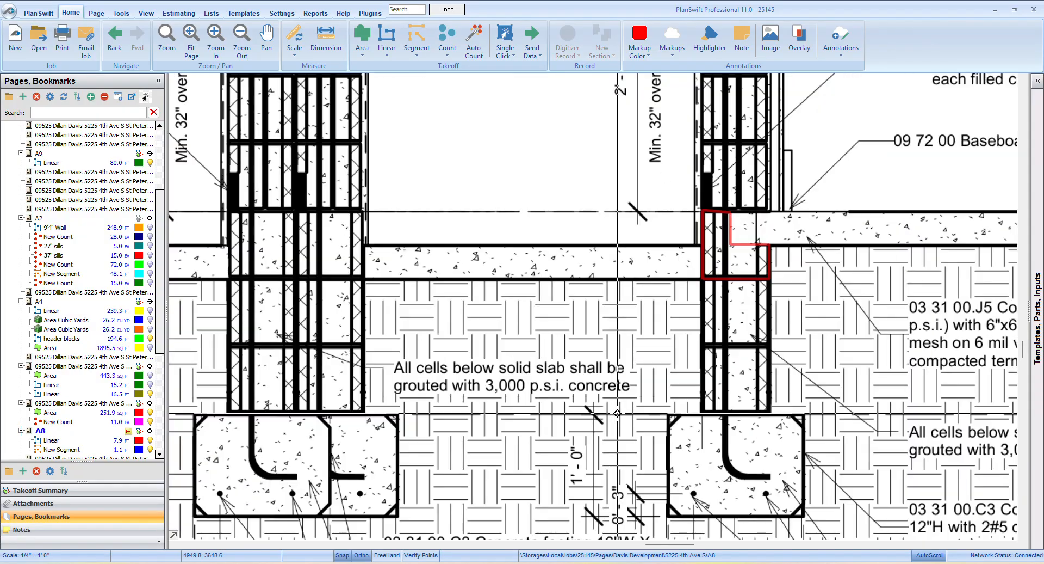
scroll(569, 428, "down", 1)
scroll(590, 426, "down", 1)
scroll(590, 427, "up", 2)
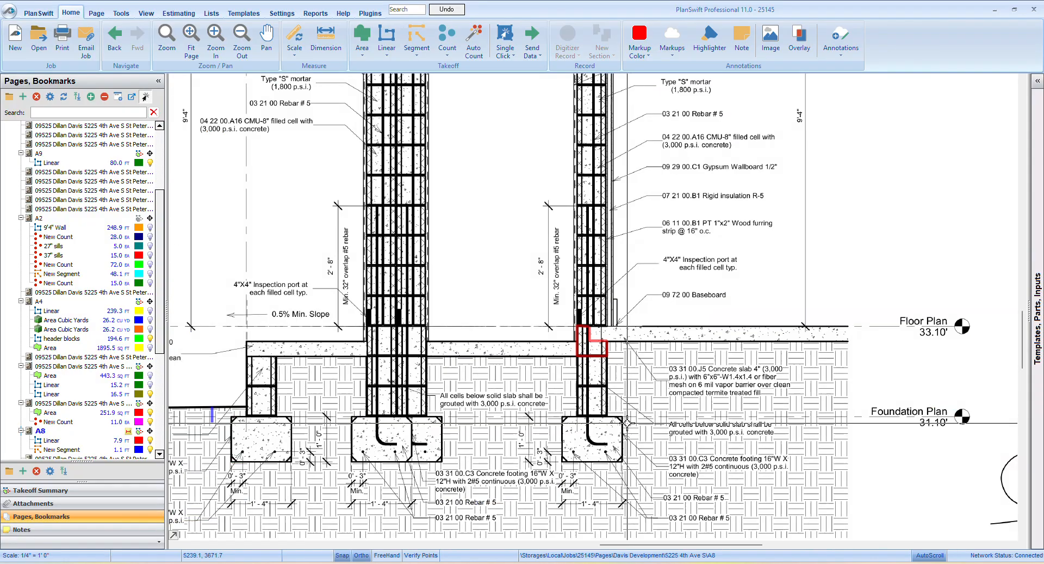
scroll(300, 431, "down", 1)
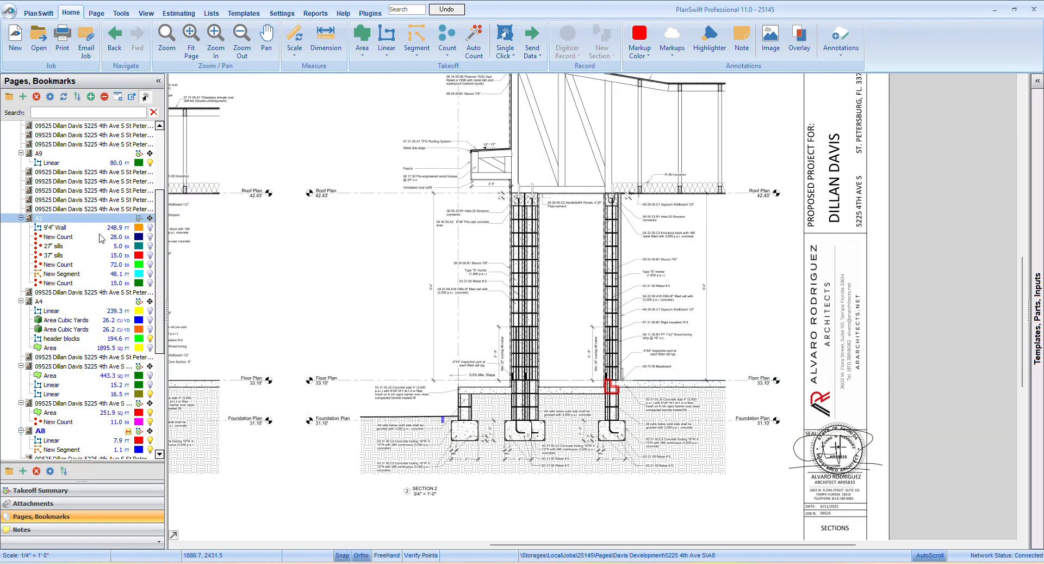
Open foundation plan sheet A4 and start a new linear takeoff with default properties along the grid 4 wall from grid A to C
left_click(42, 218)
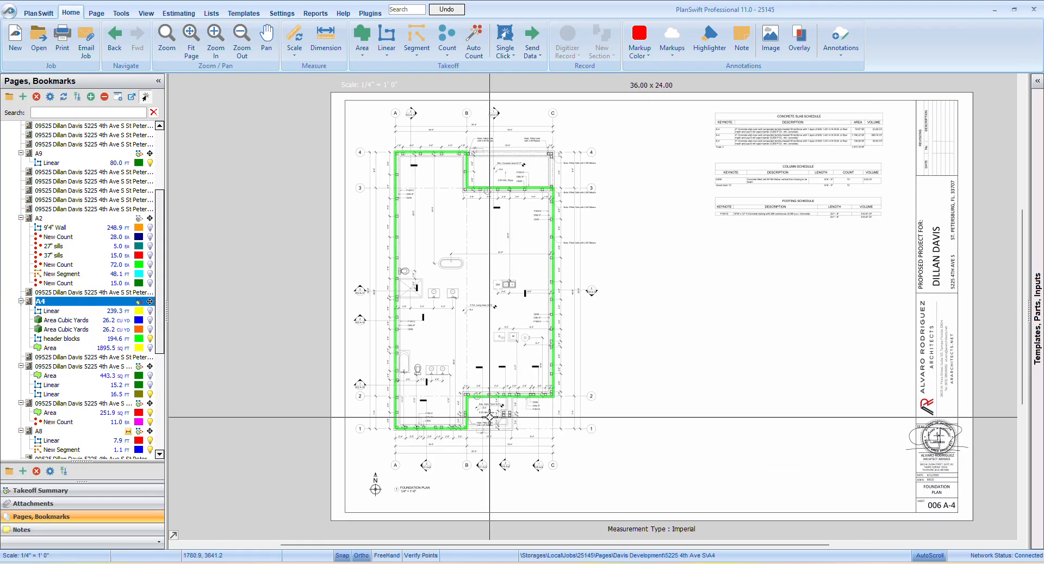
scroll(520, 407, "up", 3)
scroll(521, 408, "down", 3)
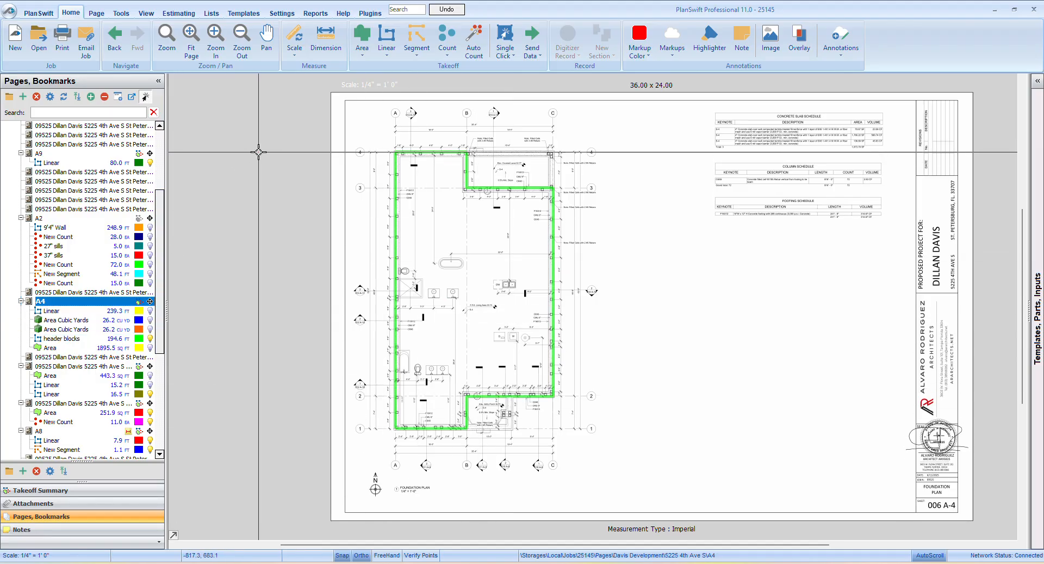
left_click(388, 38)
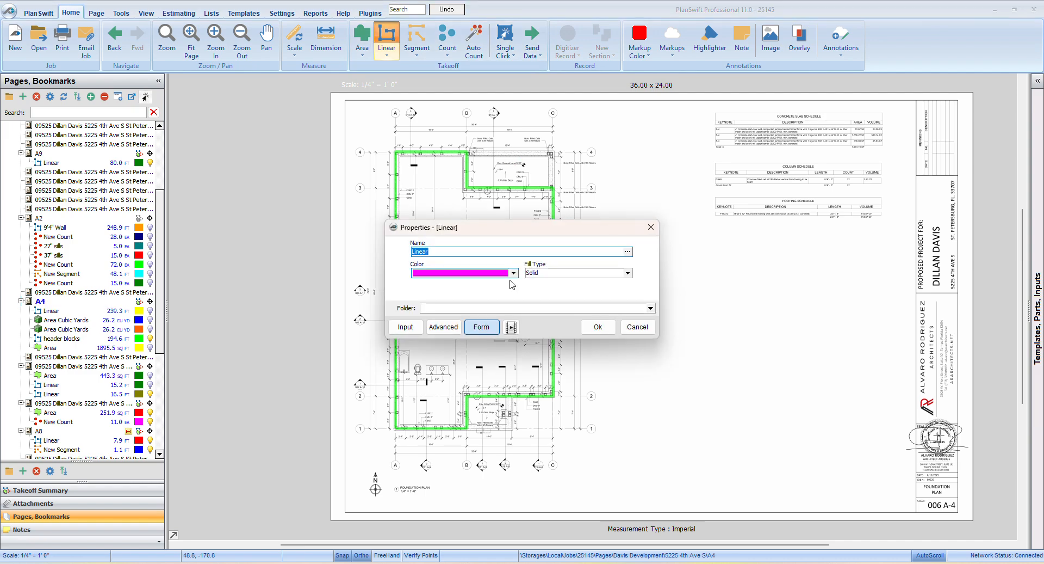
left_click(598, 329)
scroll(420, 174, "up", 3)
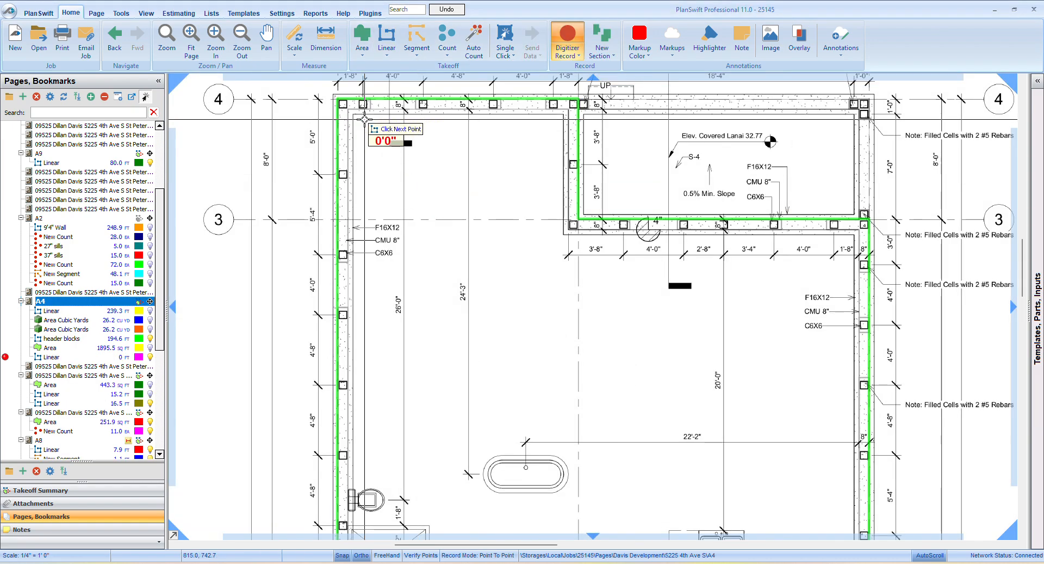
scroll(351, 125, "down", 3)
left_click(356, 112)
scroll(527, 114, "up", 3)
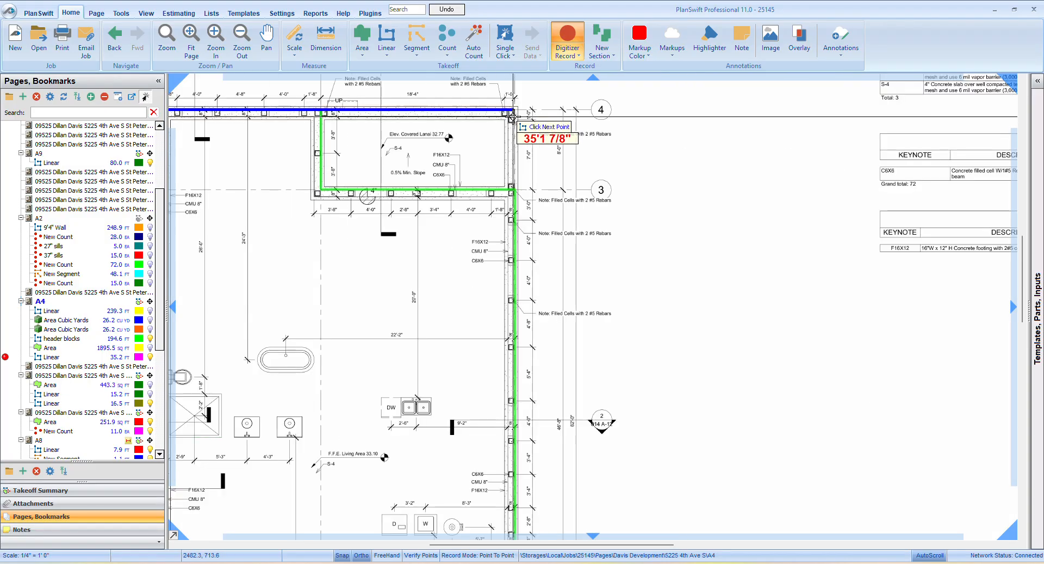
left_click(509, 108)
Continue the linear takeoff down the grid C wall, along grid 2 to grid B, and down to grid 1
scroll(511, 152, "down", 3)
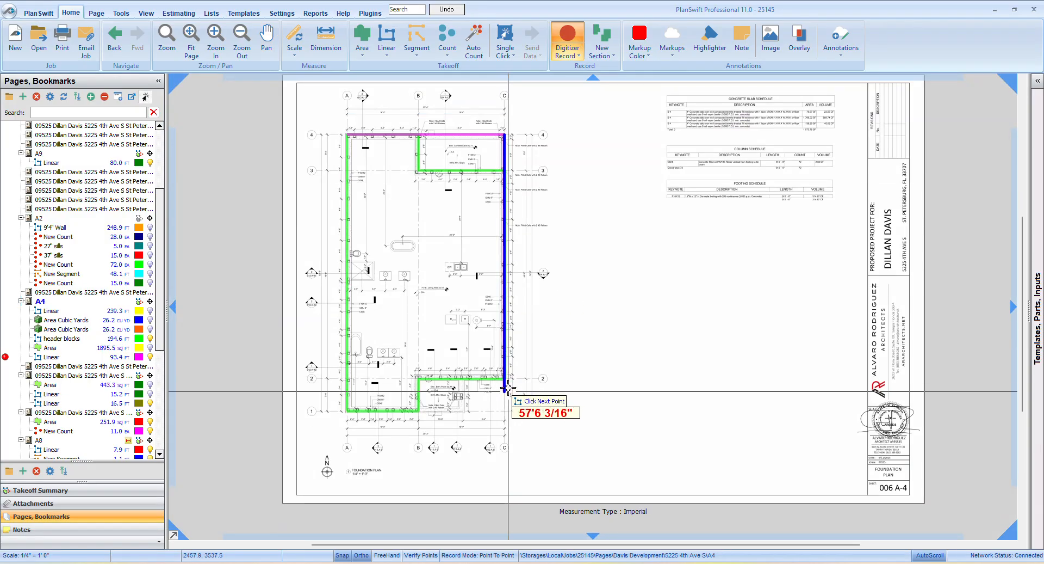
scroll(509, 388, "up", 3)
left_click(497, 357)
left_click_drag(281, 380, 468, 313)
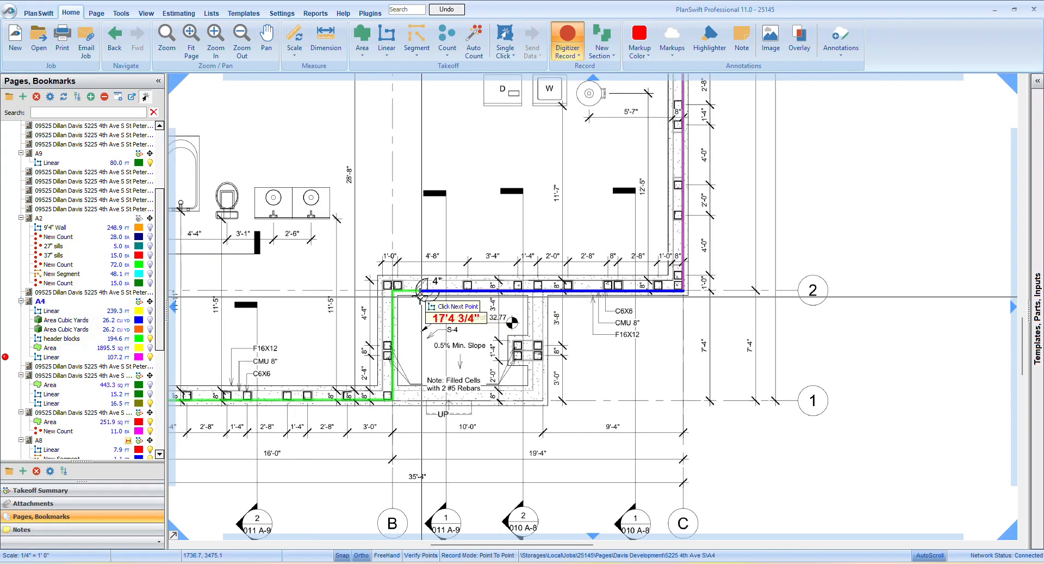
left_click(393, 291)
left_click(392, 400)
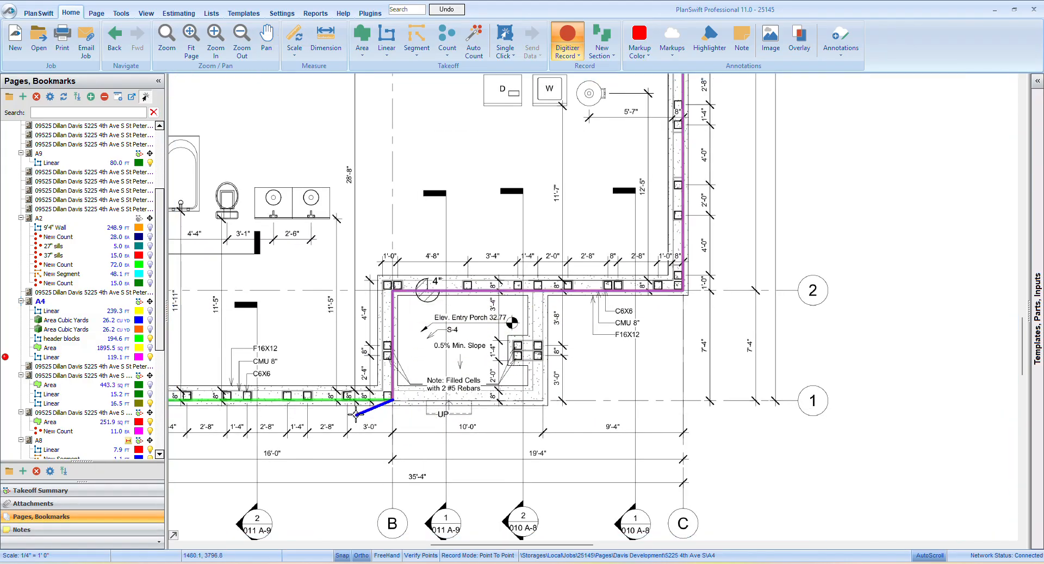
Close the perimeter takeoff along the grid 1 wall to grid A and up to the starting corner at grid 4
scroll(352, 416, "down", 2)
left_click_drag(351, 418, 638, 453)
left_click(509, 441)
scroll(515, 441, "down", 2)
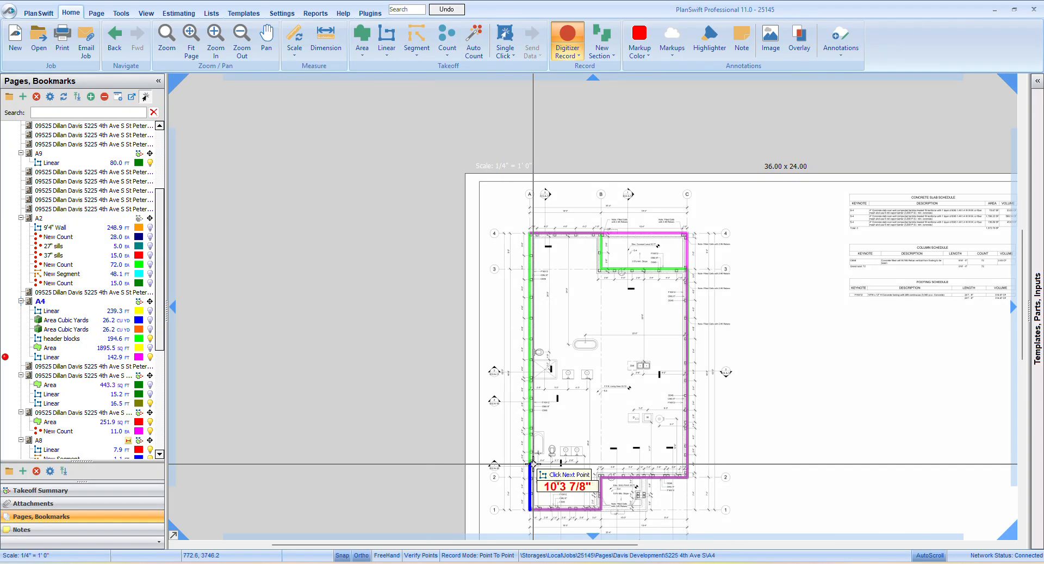
left_click(536, 237)
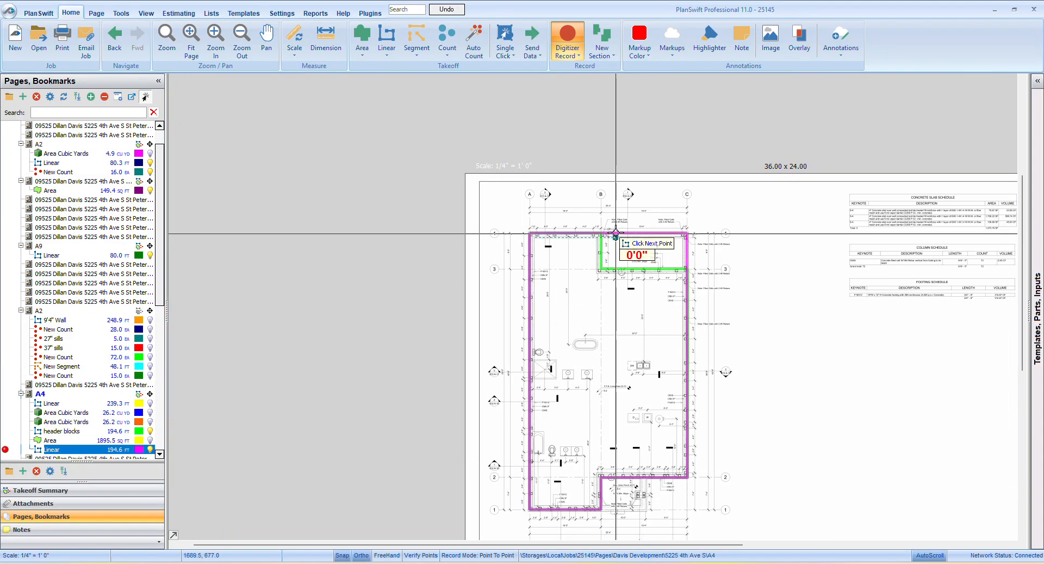
Add the covered lanai's inner stem walls to the takeoff, from grid 4 down grid B and along grid 3 to grid C
scroll(614, 232, "up", 3)
left_click(580, 248)
left_click(579, 365)
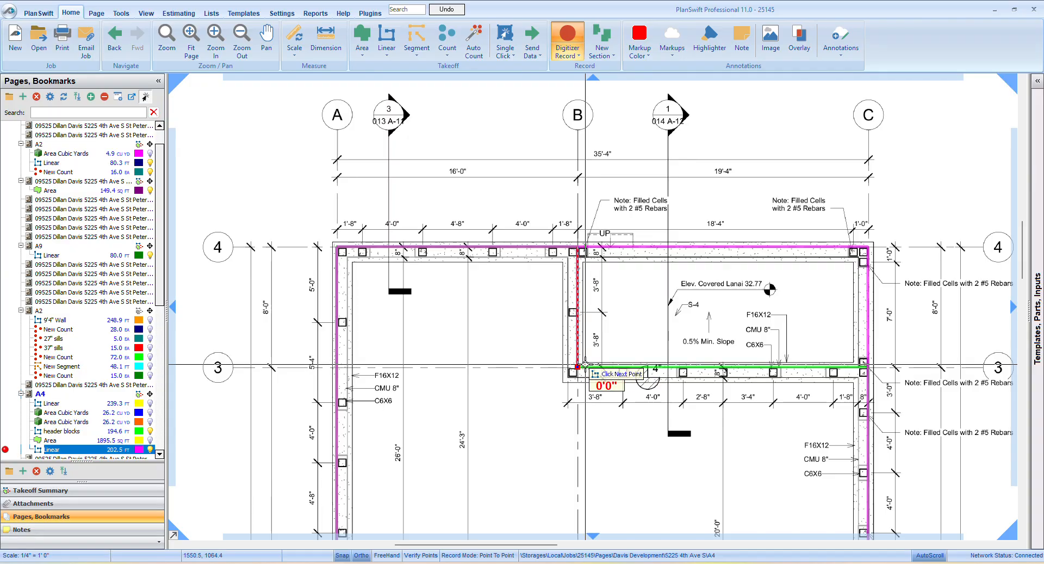
left_click(864, 366)
Add the entry porch stem walls to the takeoff, about 10 ft along grid 1 and about 7'4" up to grid 2
scroll(765, 225, "down", 3)
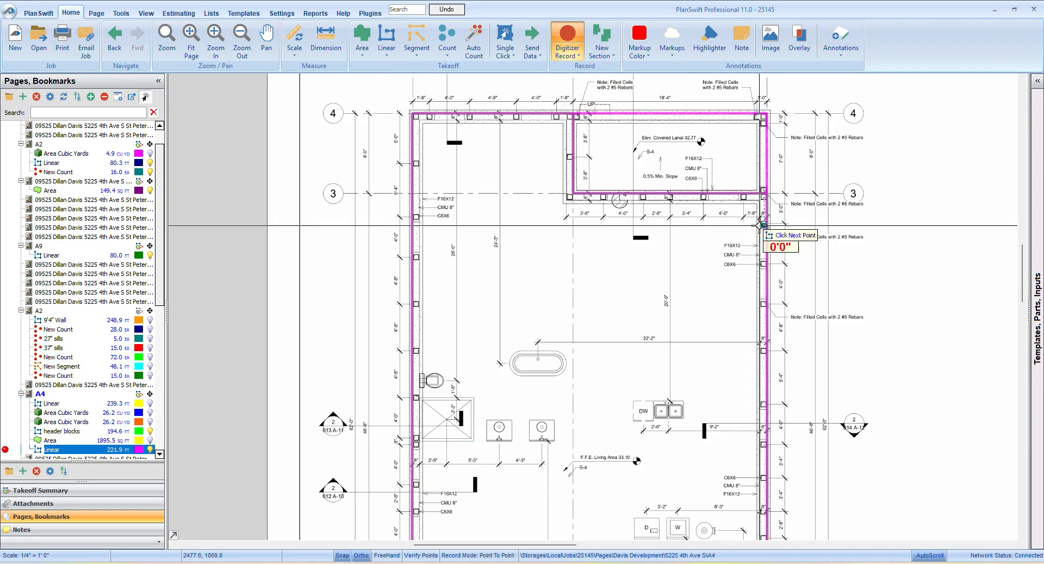
scroll(700, 427, "up", 3)
scroll(477, 491, "up", 3)
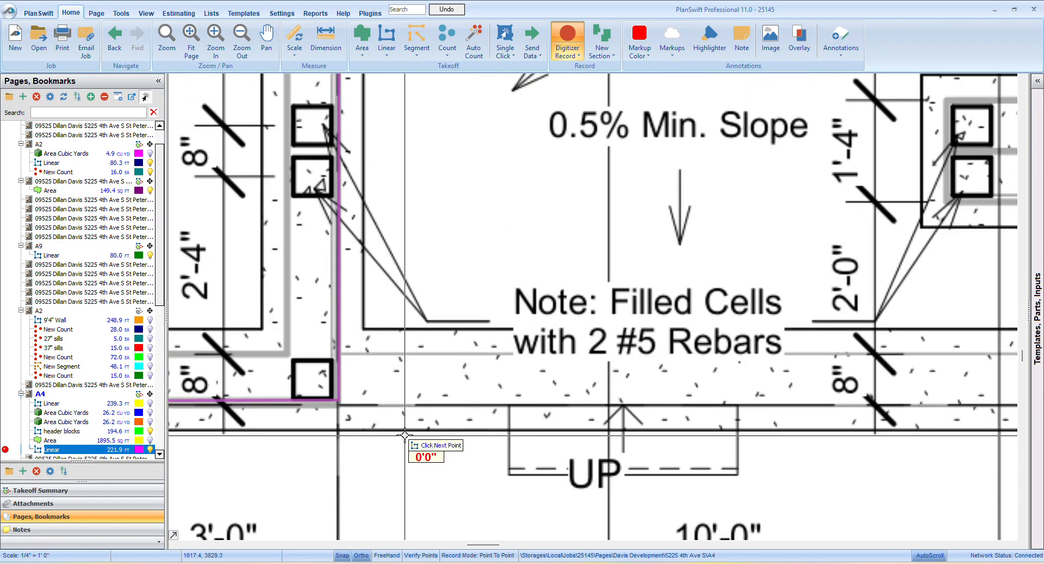
scroll(413, 440, "down", 3)
scroll(666, 391, "up", 3)
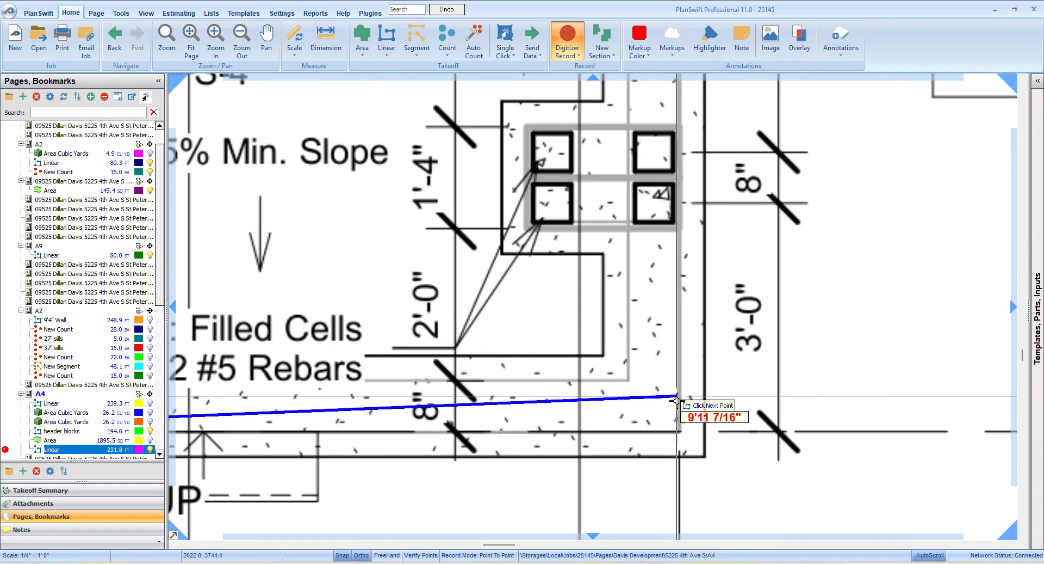
left_click(684, 433)
scroll(892, 337, "down", 3)
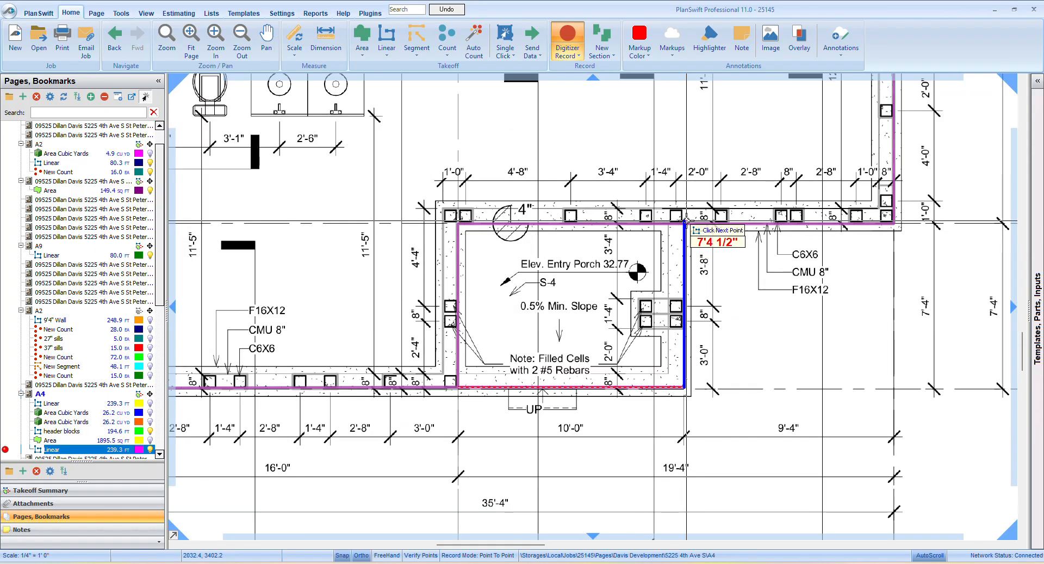
left_click(684, 223)
scroll(535, 265, "down", 3)
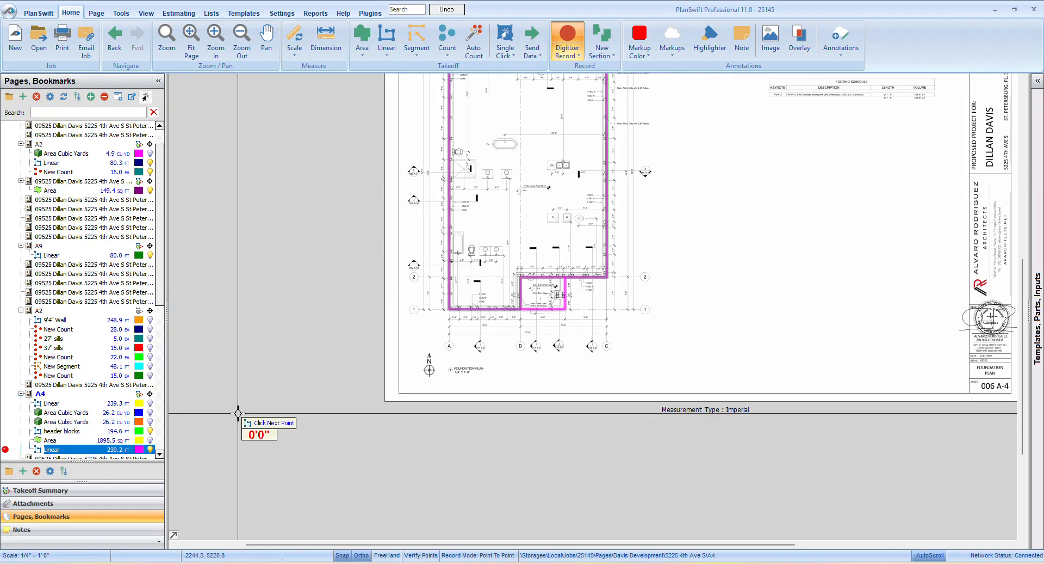
scroll(432, 289, "up", 3)
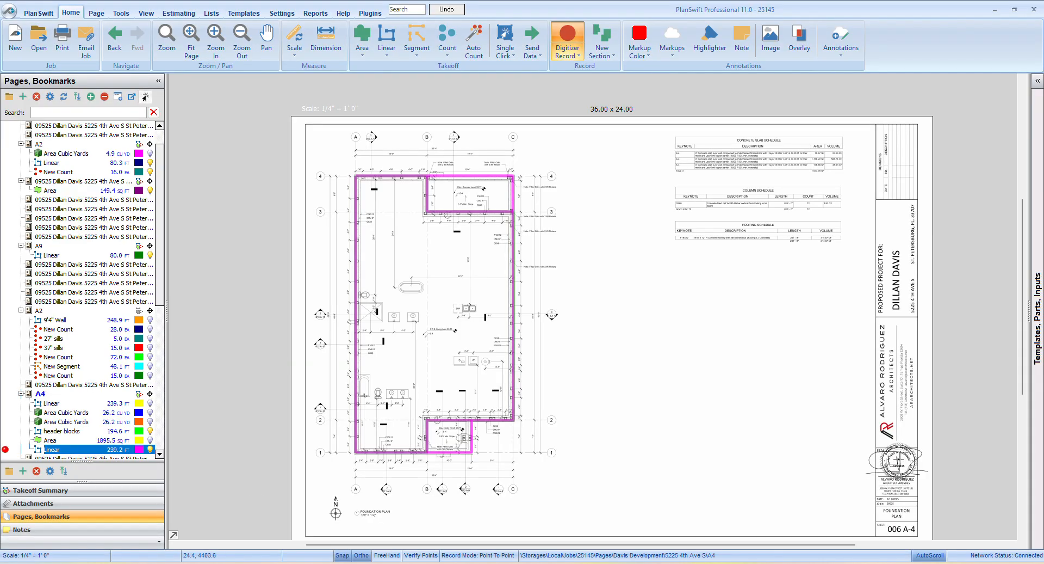
Switch to the Excel stem-wall takeoff sheet and enter 240 lft in J22 with 180 in K22
key("alt+Tab")
left_click(388, 365)
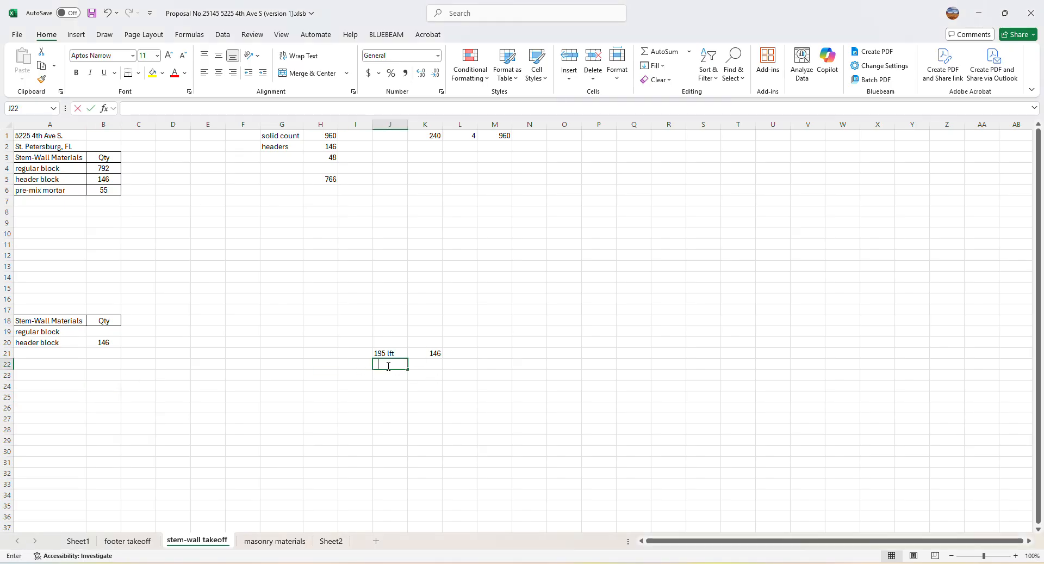
type("240 lft")
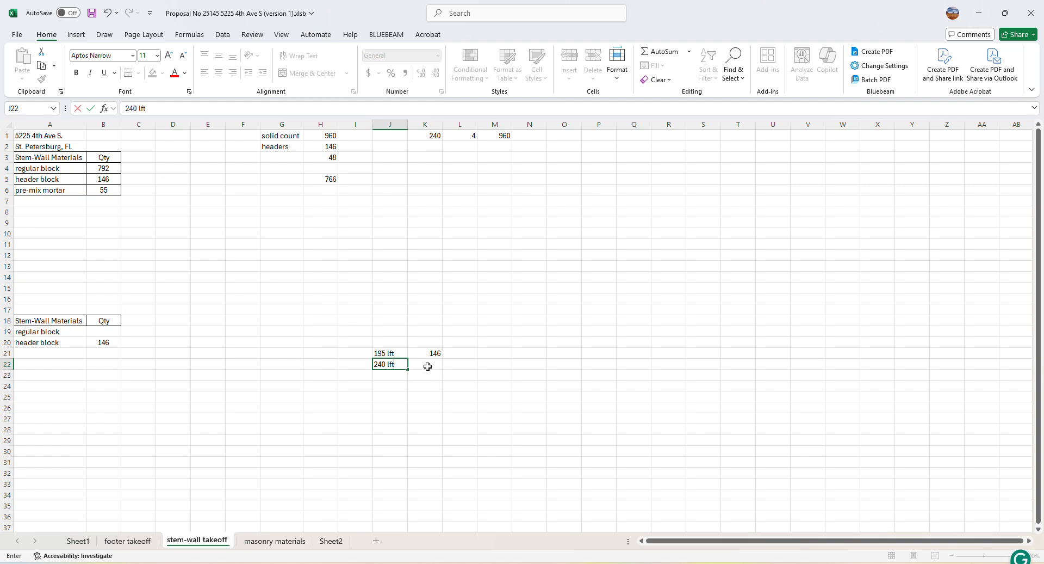
left_click(429, 367)
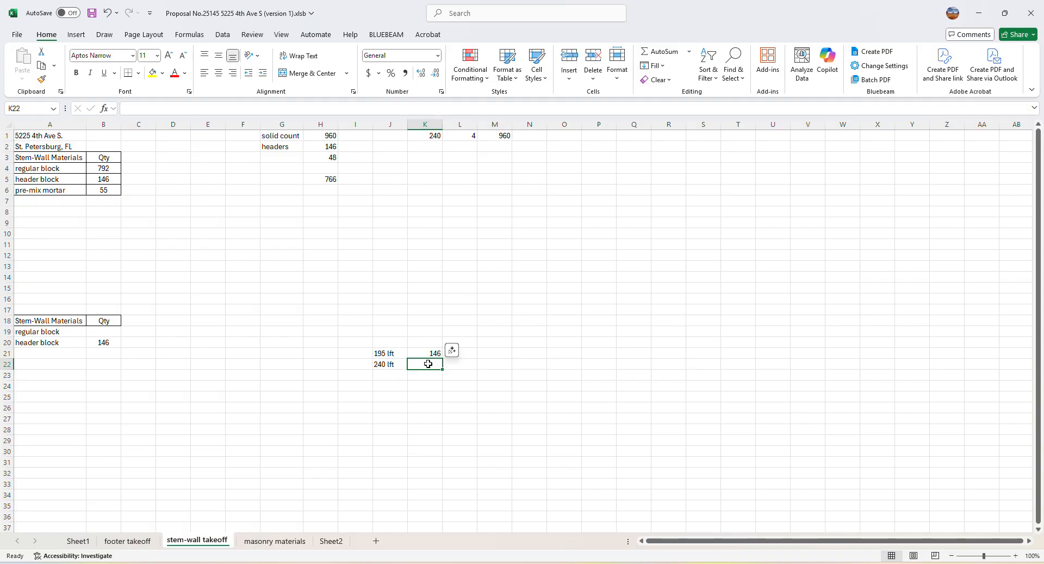
type("180")
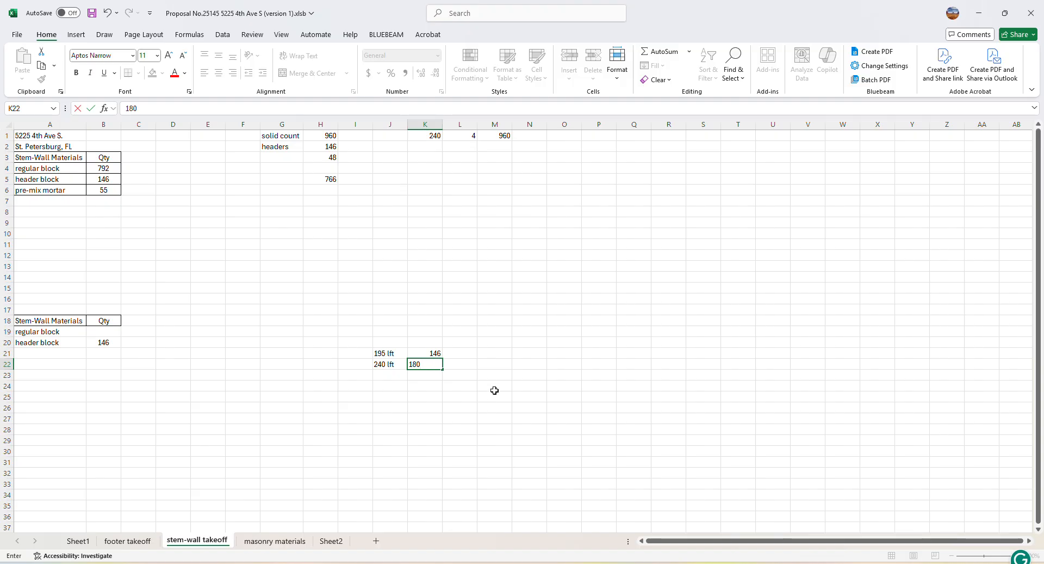
Enter 4 in L22 and calculate the block total in M22 with the formula =K22*L22
left_click(462, 366)
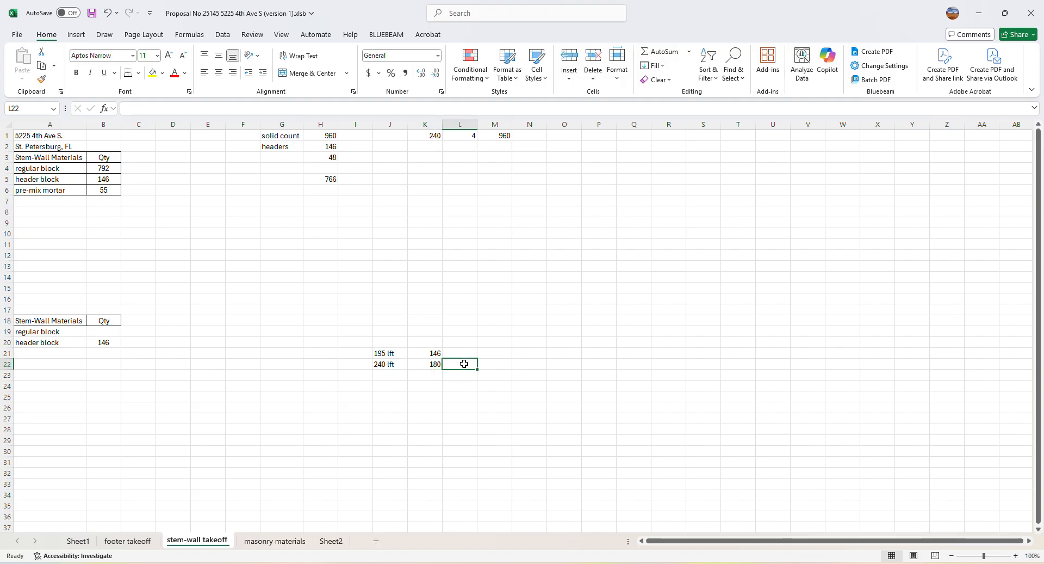
type("4")
left_click(472, 378)
left_click(506, 360)
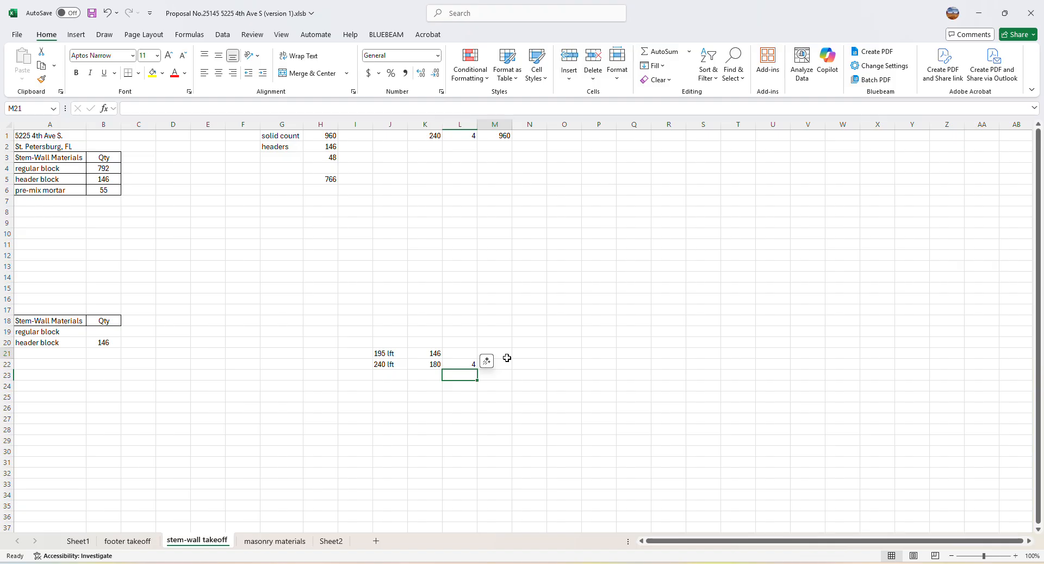
type("=")
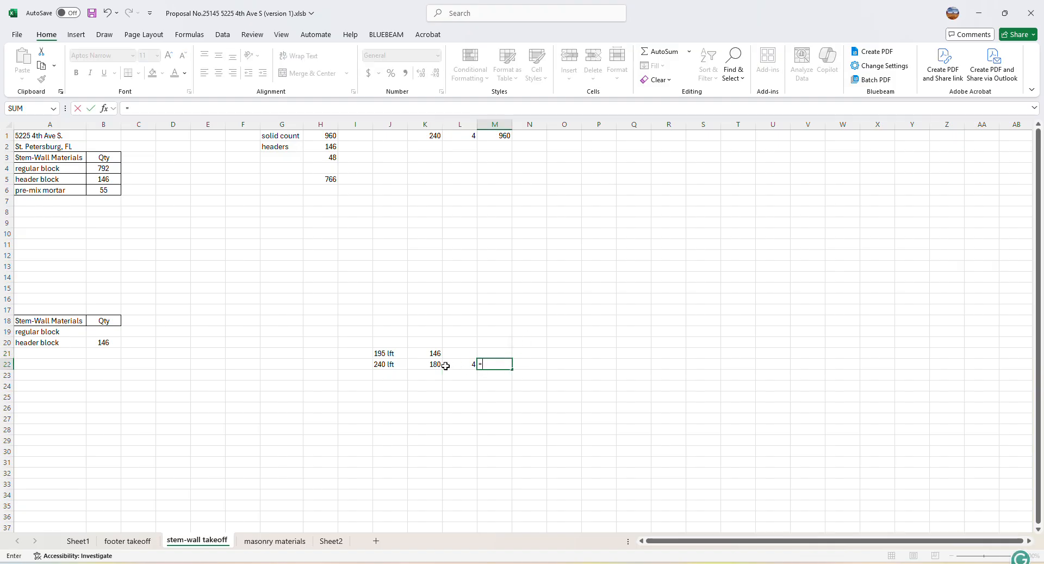
left_click(421, 366)
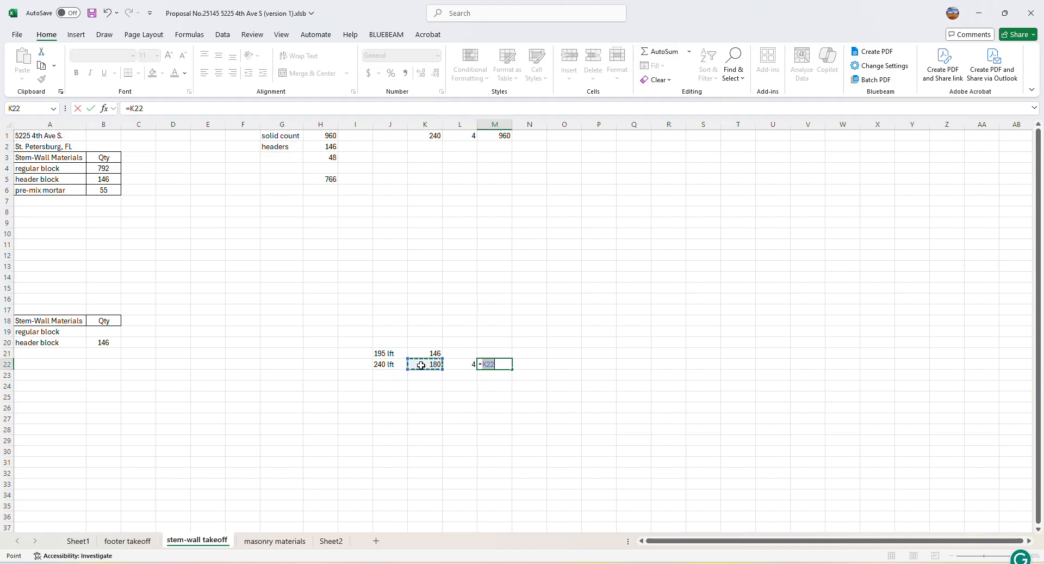
type("*")
left_click(457, 363)
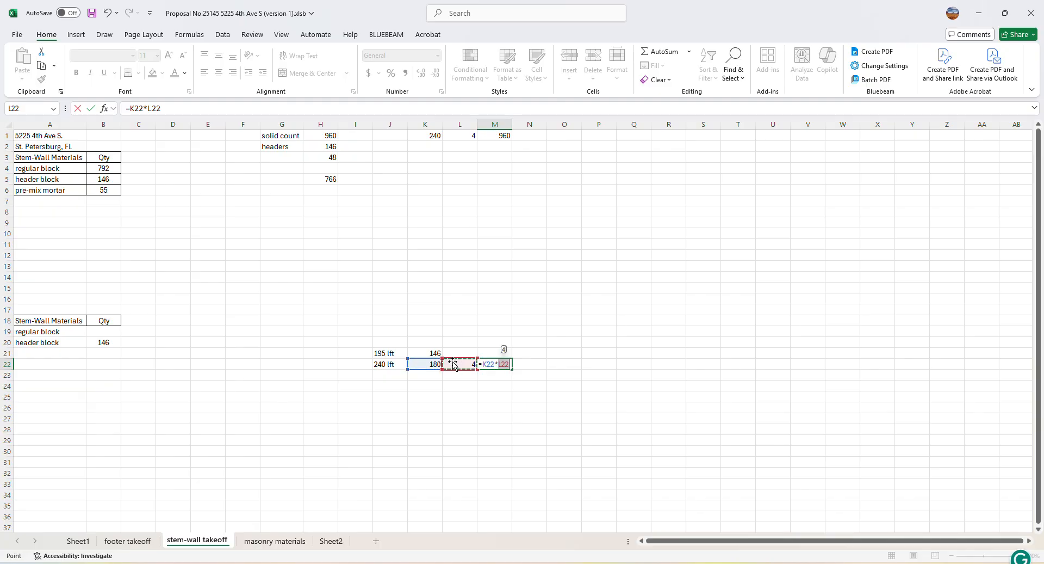
key("Return")
left_click(483, 421)
left_click(501, 366)
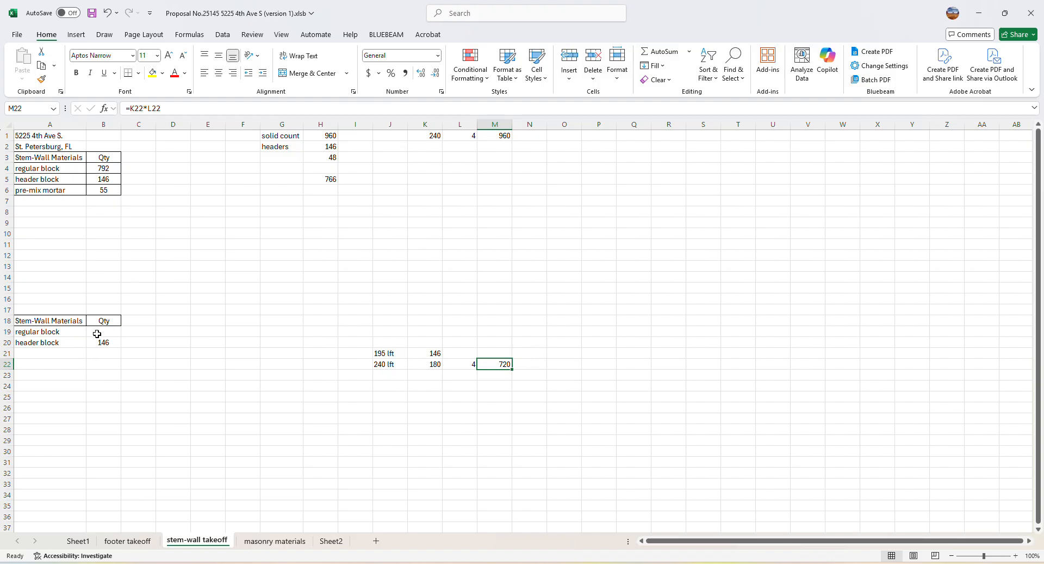
left_click(541, 362)
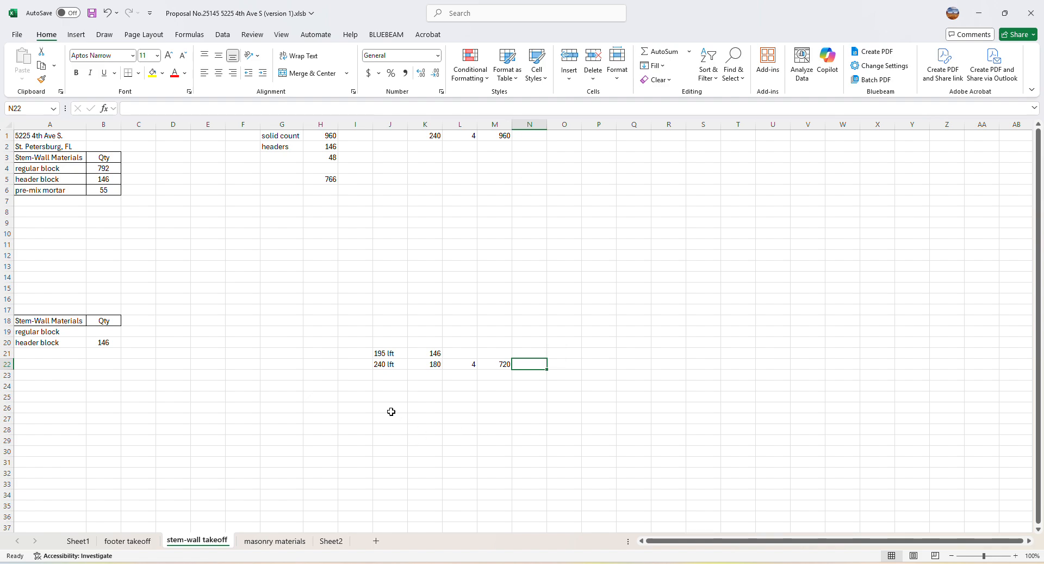
Enter 770 as the regular block quantity in B19 of the lower Stem-Wall Materials table
left_click(104, 331)
type("770")
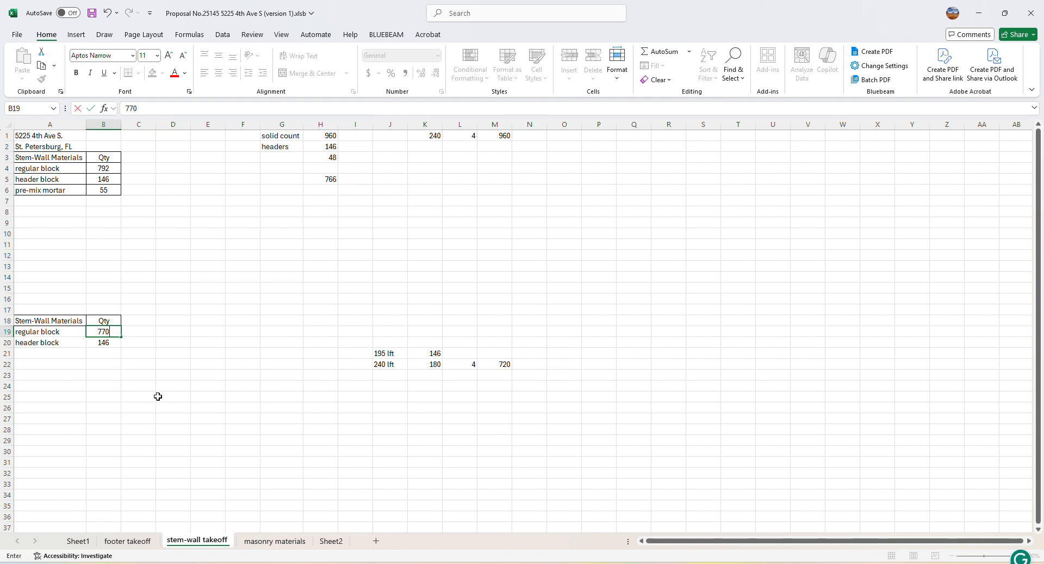
left_click(209, 406)
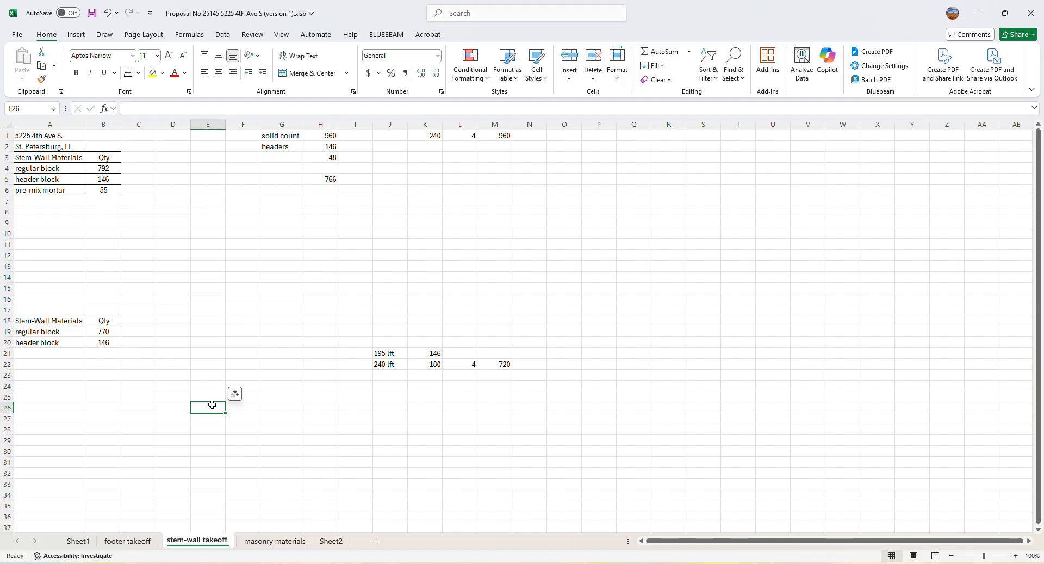
key("Right")
key("Right")
key("Right")
key("Right")
key("Right")
key("Right")
key("Right")
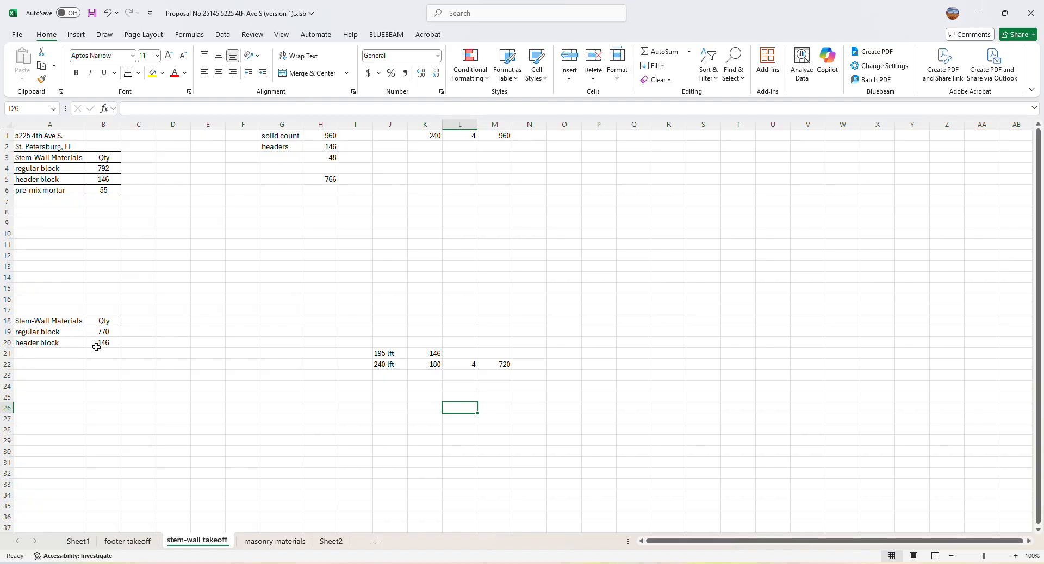
scroll(371, 450, "down", 3)
scroll(360, 426, "up", 3)
key("alt+Tab")
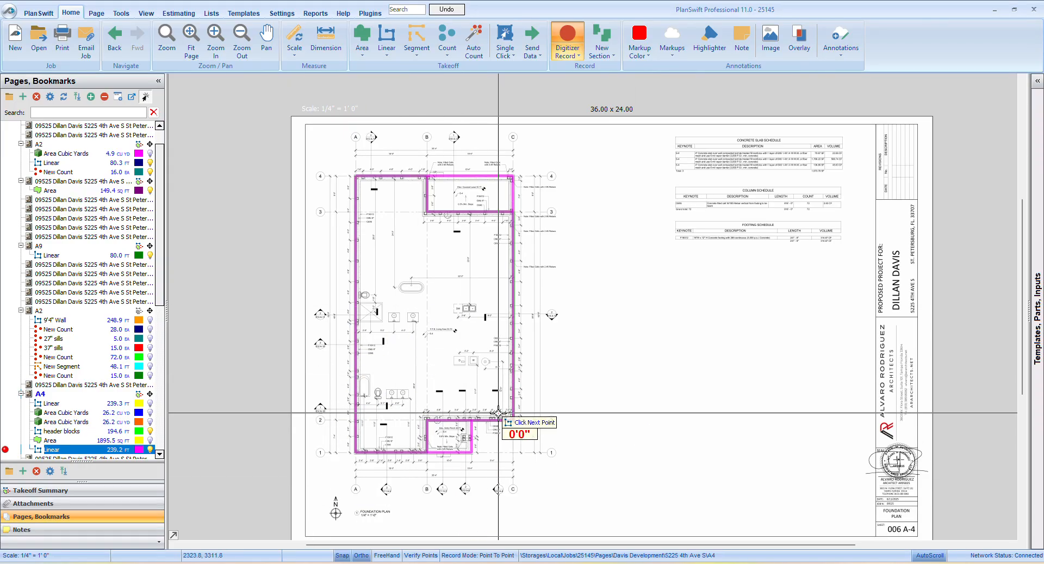
mouse_move(440, 561)
left_click(435, 538)
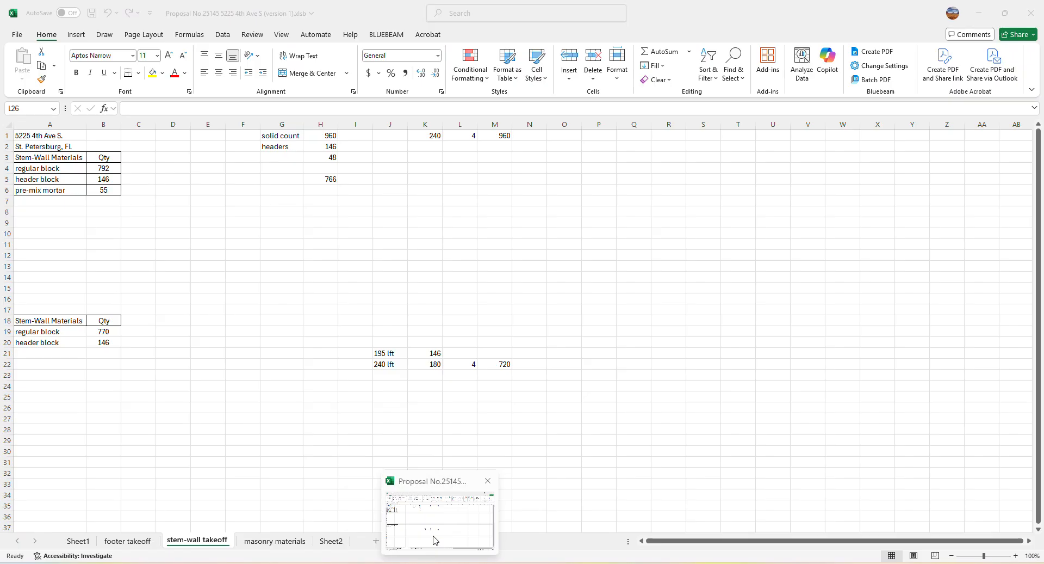
left_click(109, 354)
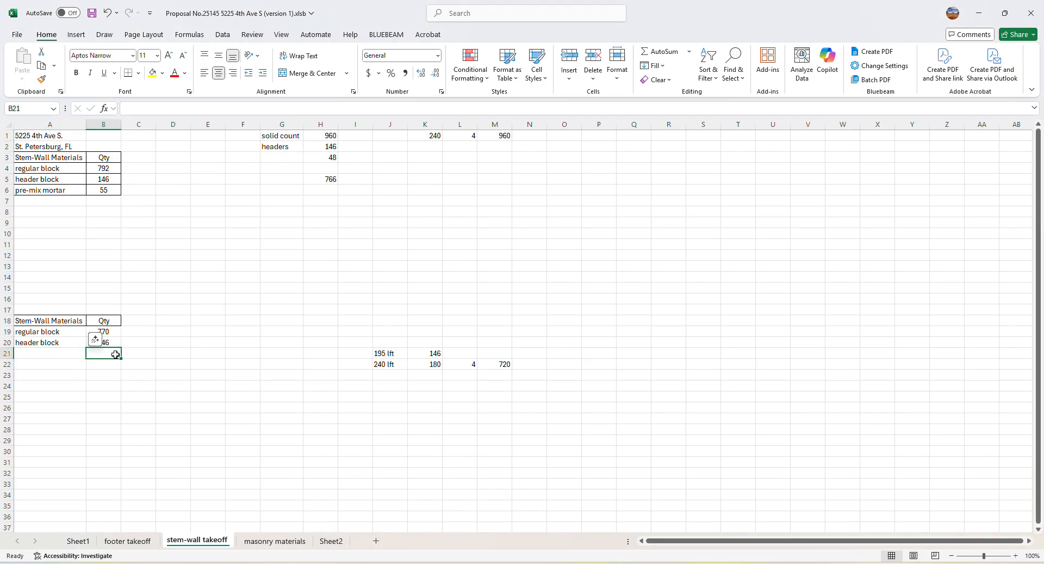
left_click(49, 346)
left_click(101, 365)
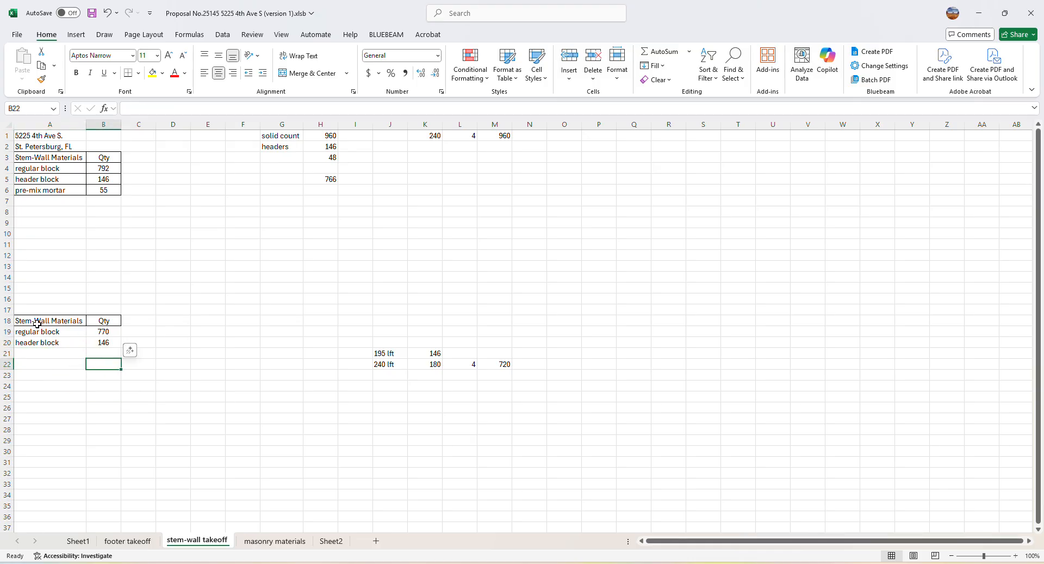
Switch to PlanSwift and stop recording the stem-wall linear takeoff on the A4 foundation plan
left_click(93, 405)
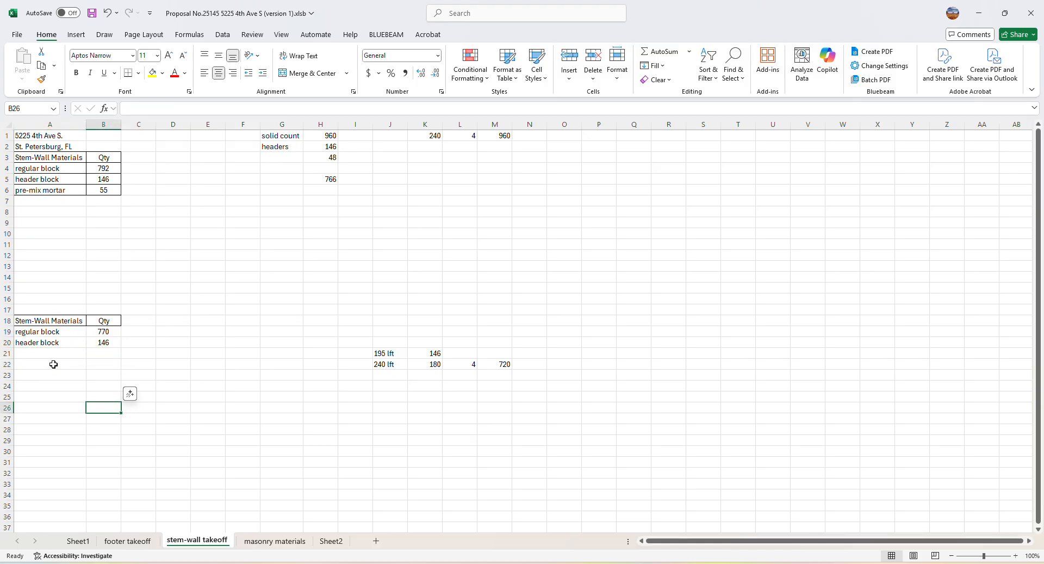
scroll(123, 405, "down", 6)
scroll(124, 405, "up", 6)
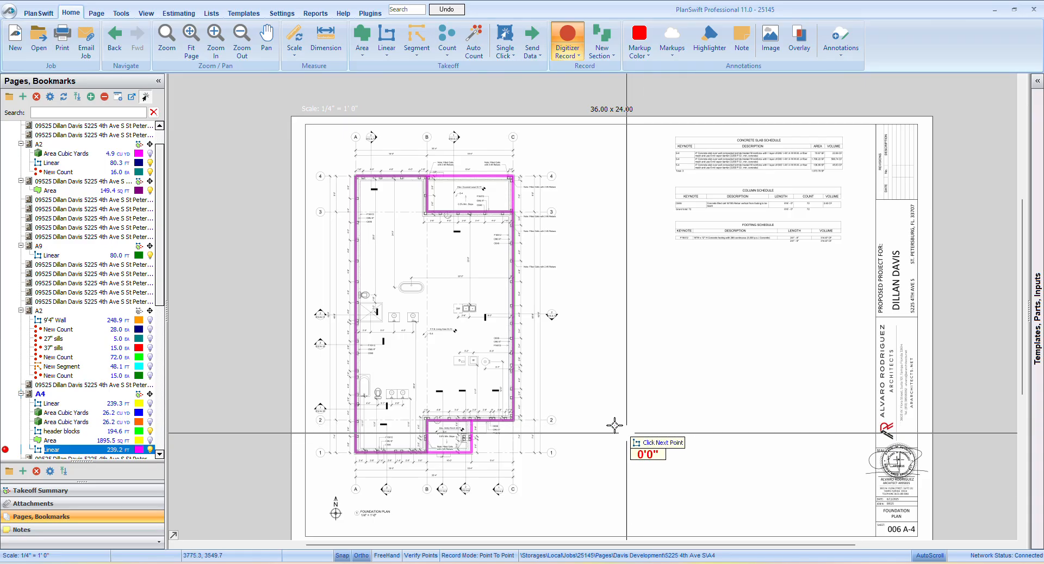
right_click(593, 375)
left_click(605, 399)
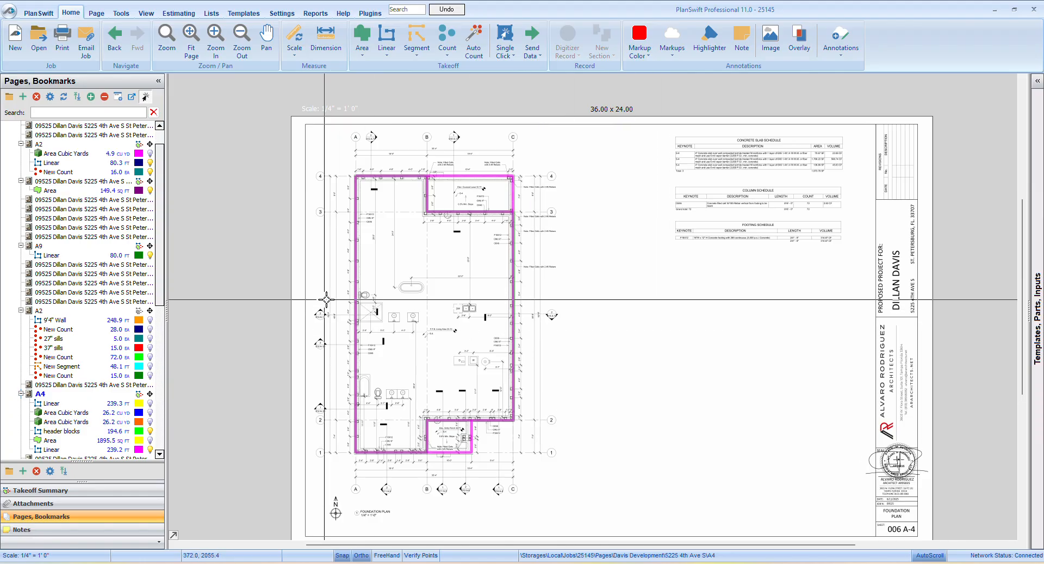
Open the A2 garage plans page and examine the garage floor plan's walls and dimensions
left_click(56, 145)
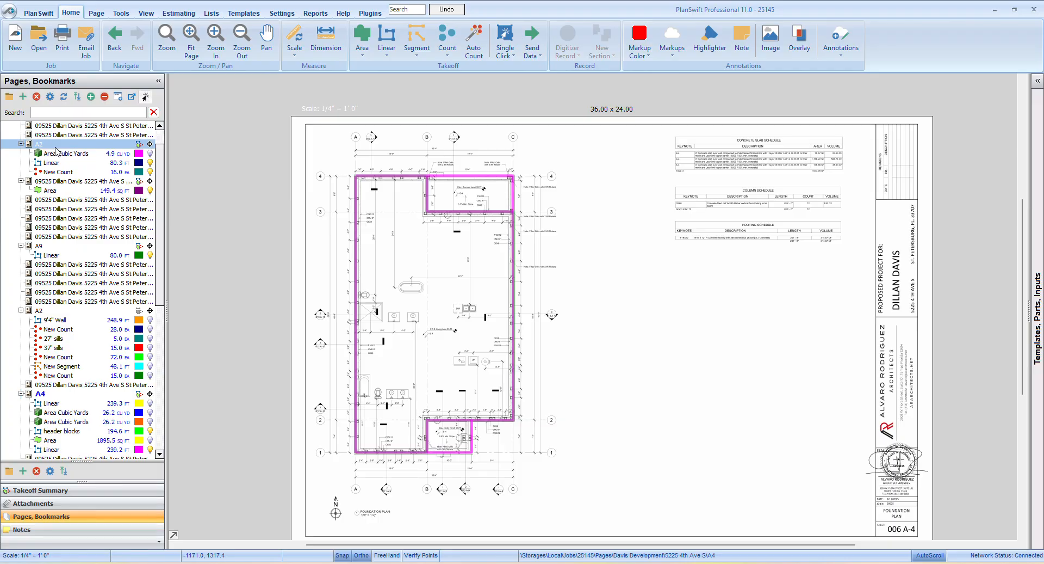
left_click(55, 145)
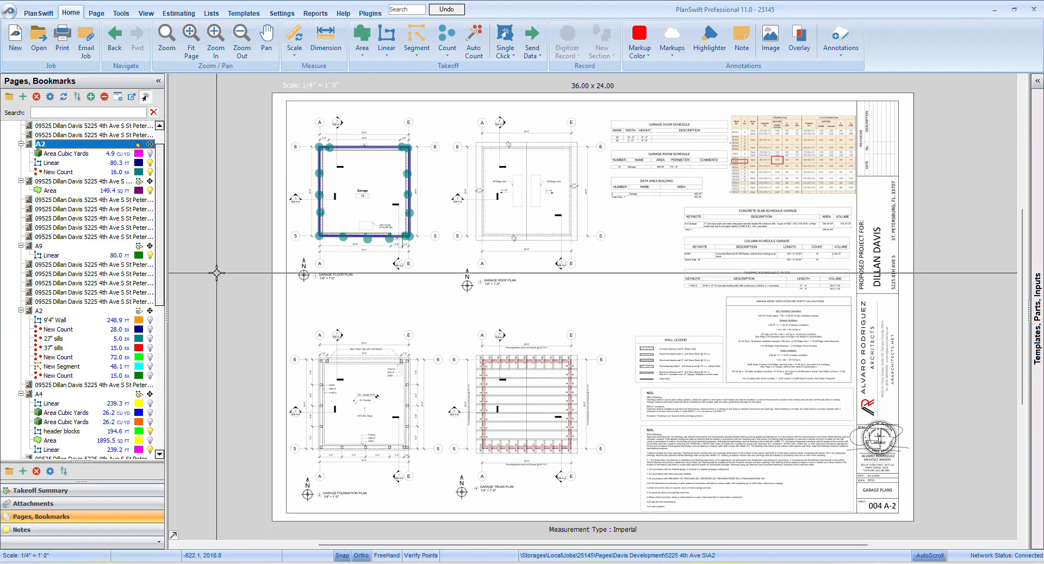
scroll(283, 180, "up", 3)
left_click_drag(362, 167, 261, 336)
scroll(261, 336, "down", 2)
scroll(357, 283, "up", 3)
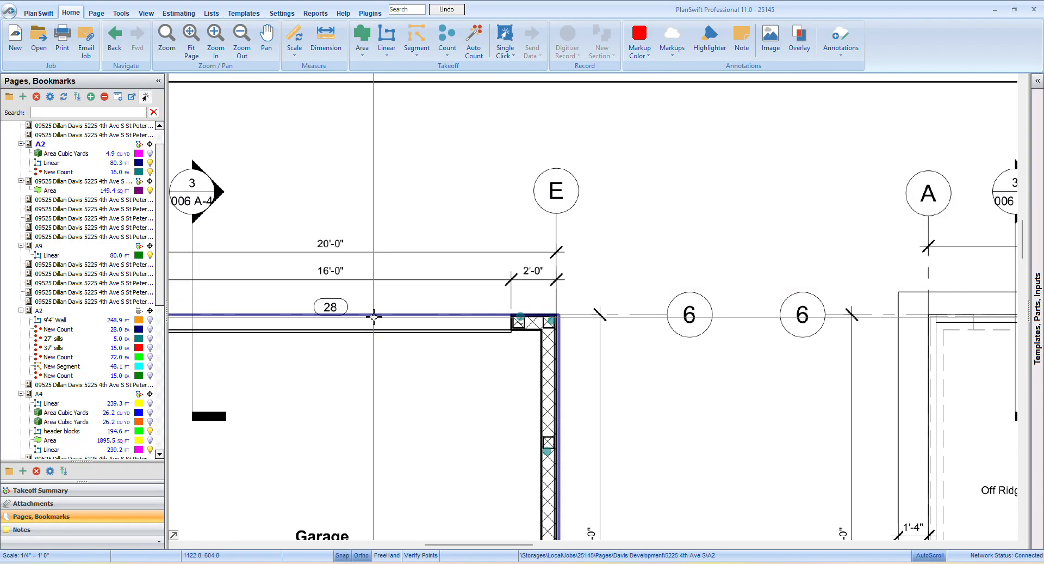
scroll(373, 315, "down", 2)
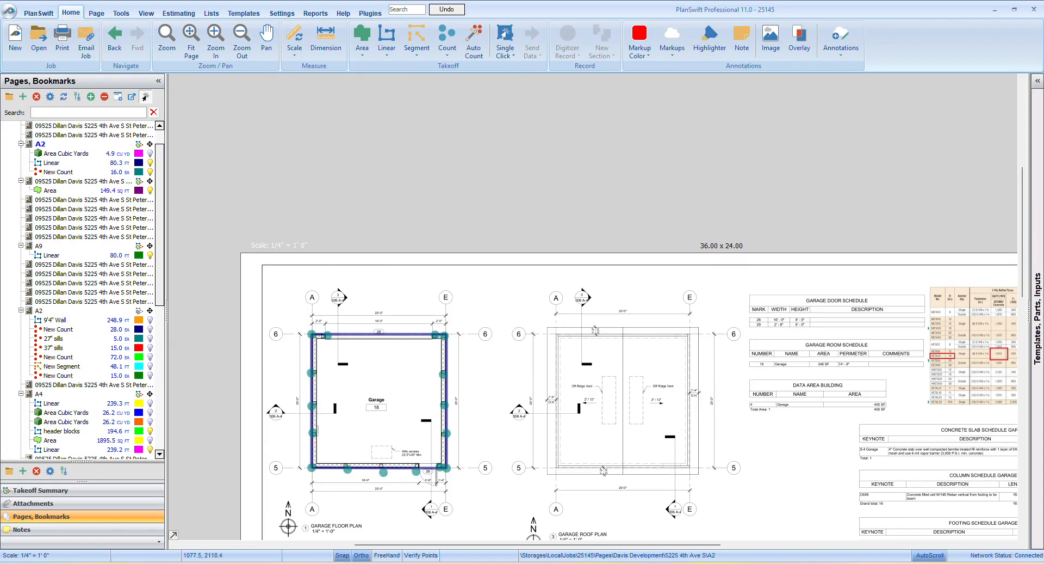
Switch to the Excel stem-wall takeoff sheet and enter 80 lft in J25 with 60 in K25
left_click(440, 525)
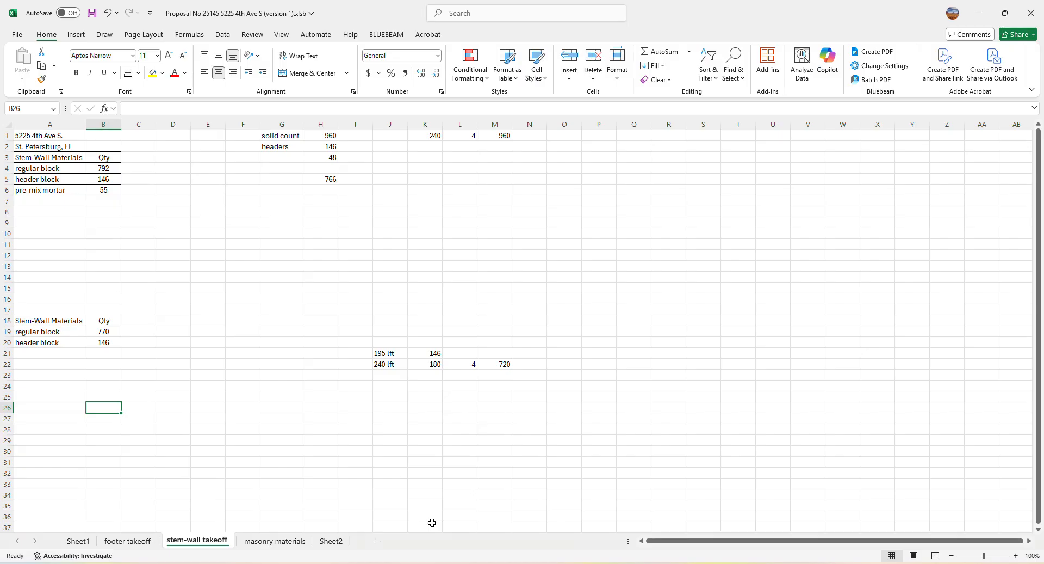
left_click(389, 396)
type("4")
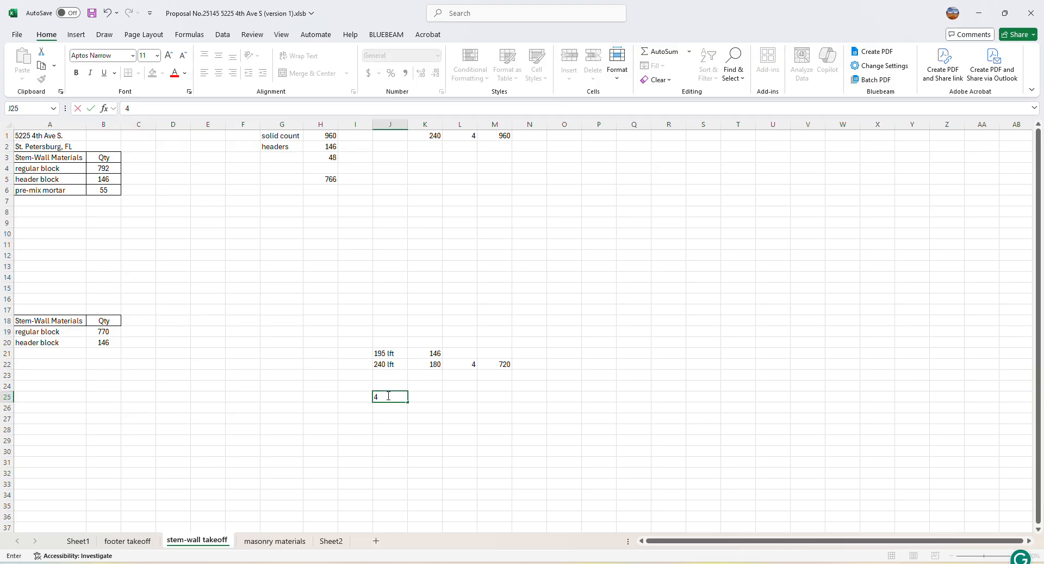
key("BackSpace")
key("BackSpace")
left_click(427, 397)
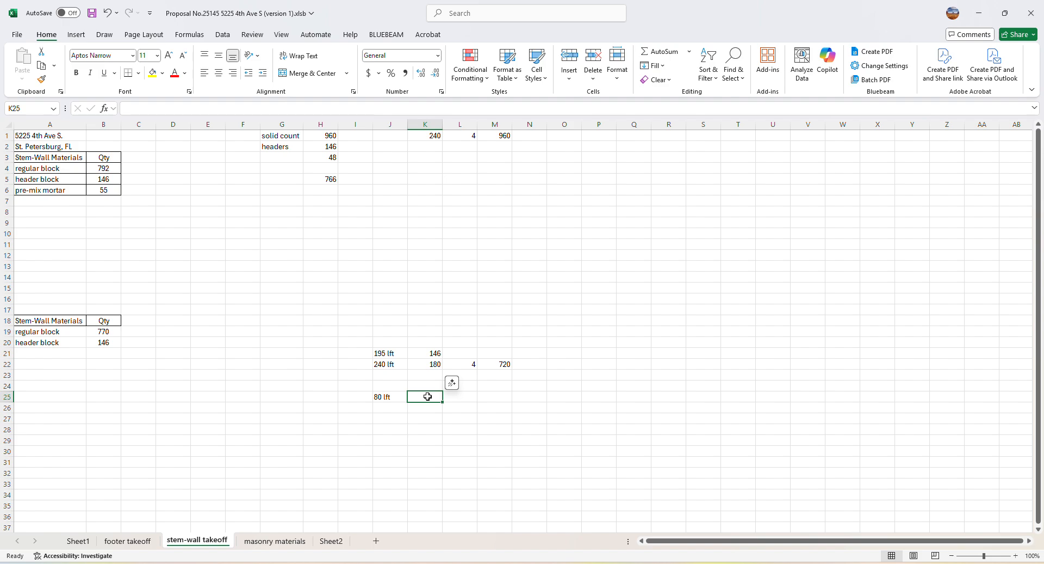
type("60")
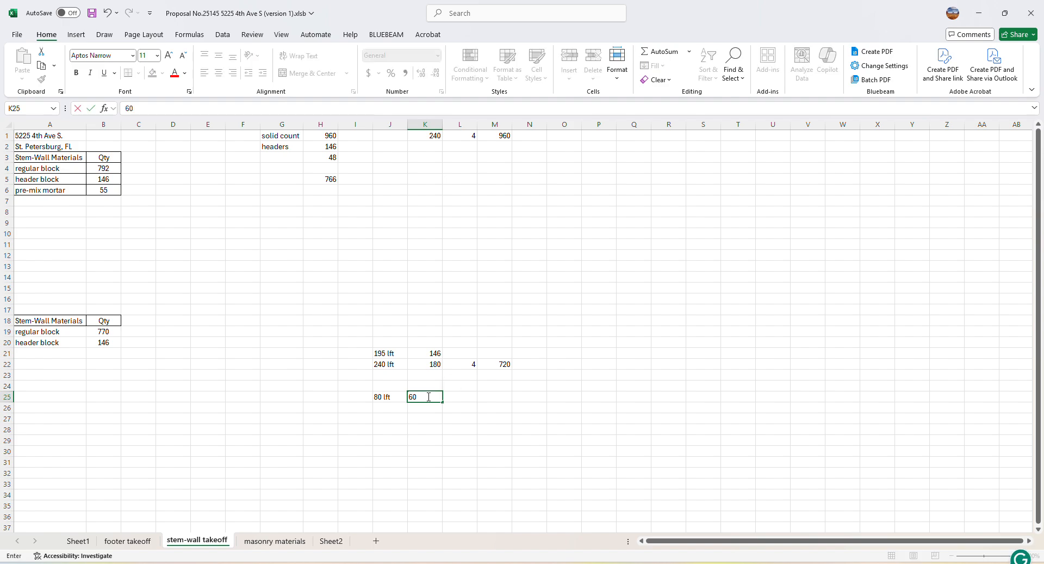
left_click(397, 457)
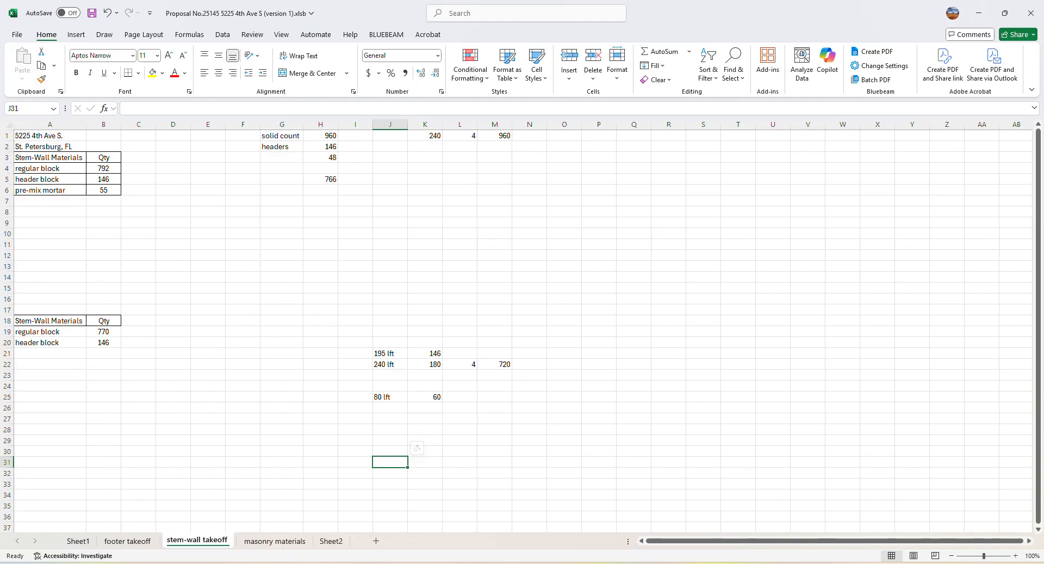
Switch to PlanSwift and hide the Linear and New Count takeoffs on the A2 garage floor plan
key("alt+Tab")
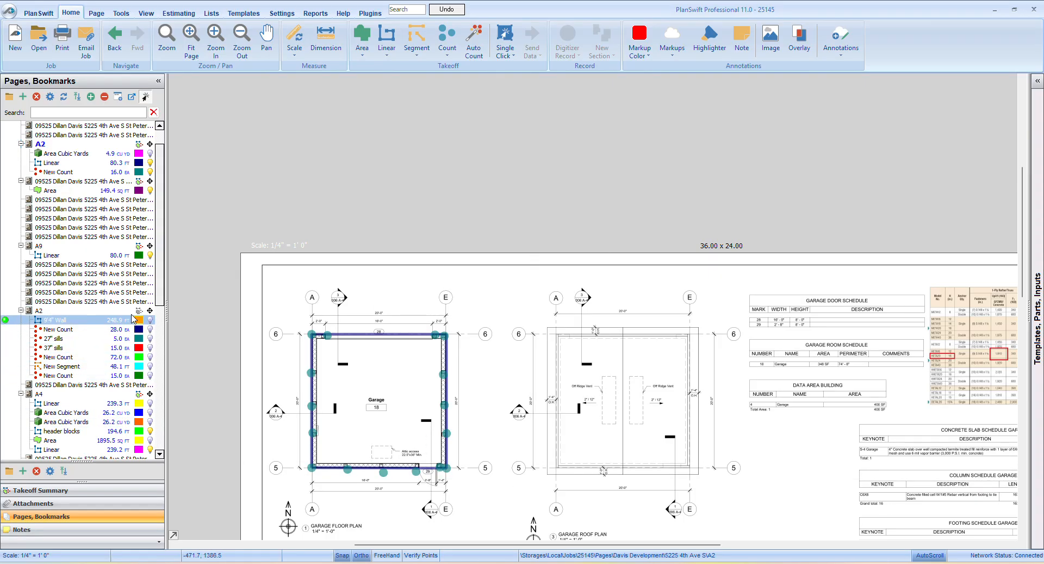
left_click(149, 163)
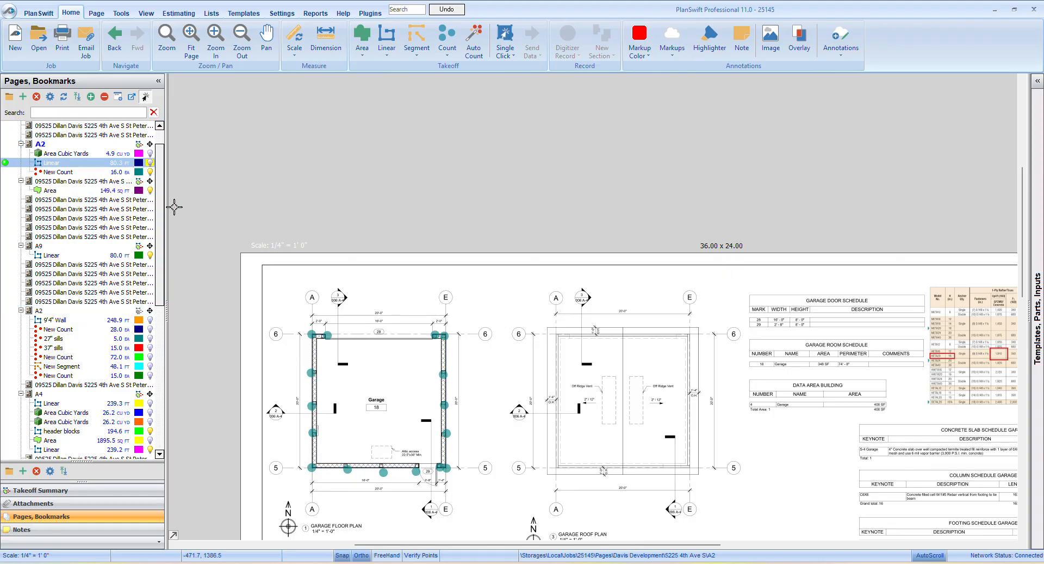
left_click(149, 172)
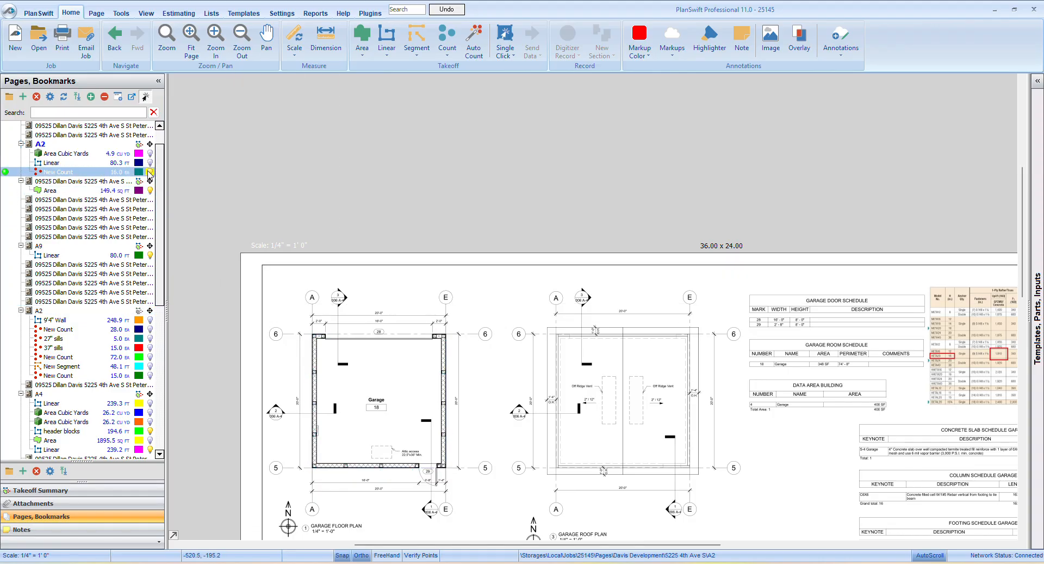
scroll(327, 348, "up", 3)
scroll(321, 380, "down", 2)
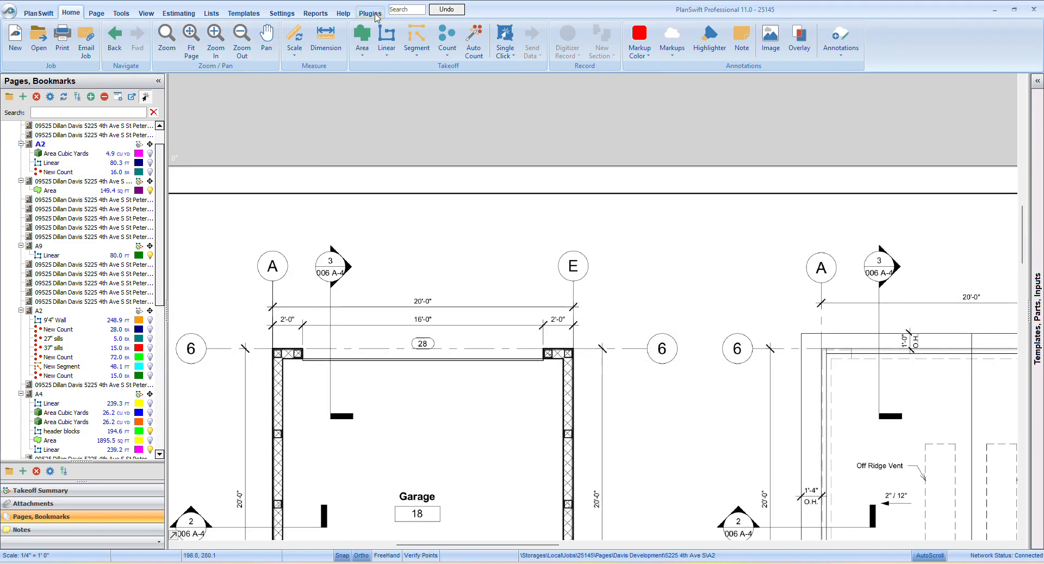
Create a New Segment takeoff about 16 ft long across the garage door opening along grid 6
left_click(417, 39)
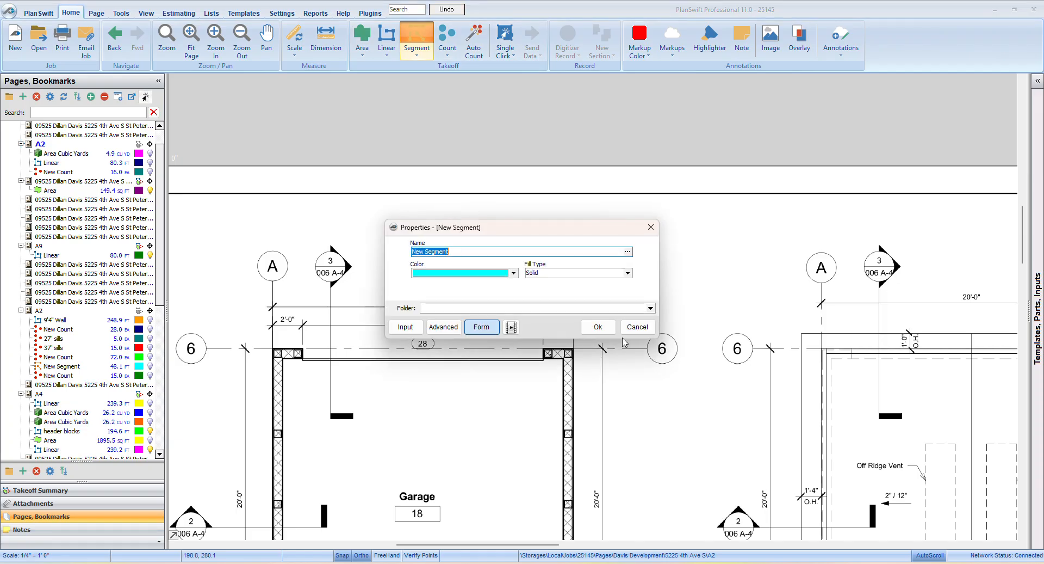
left_click(597, 326)
scroll(284, 348, "up", 5)
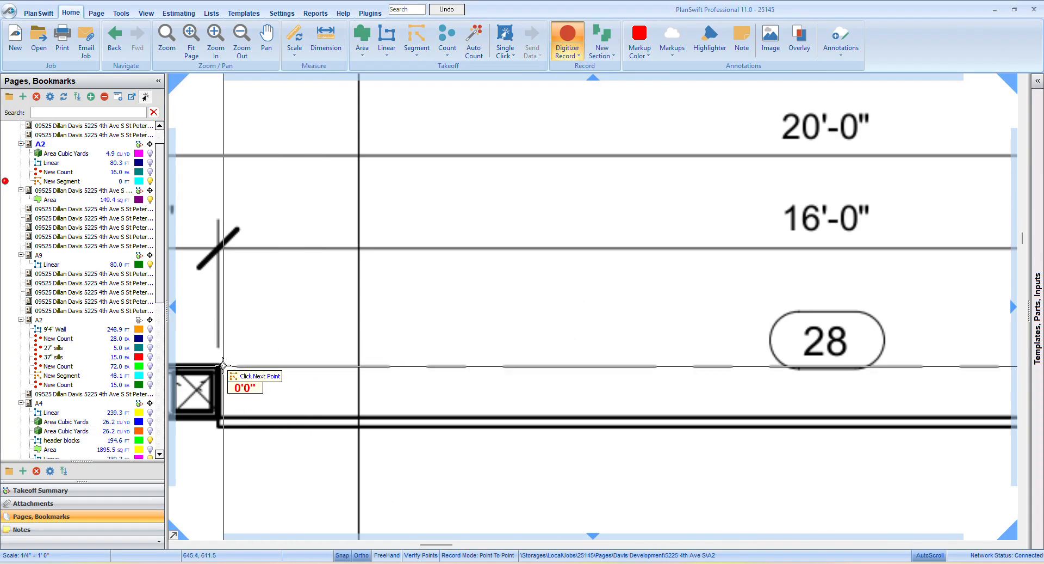
scroll(223, 365, "down", 4)
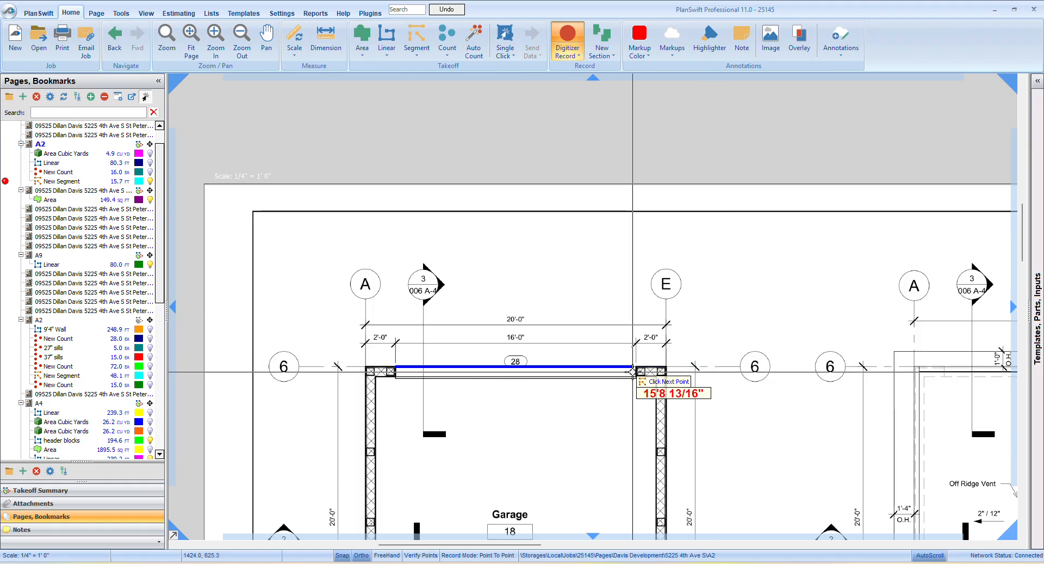
left_click(634, 372)
scroll(569, 325, "down", 3)
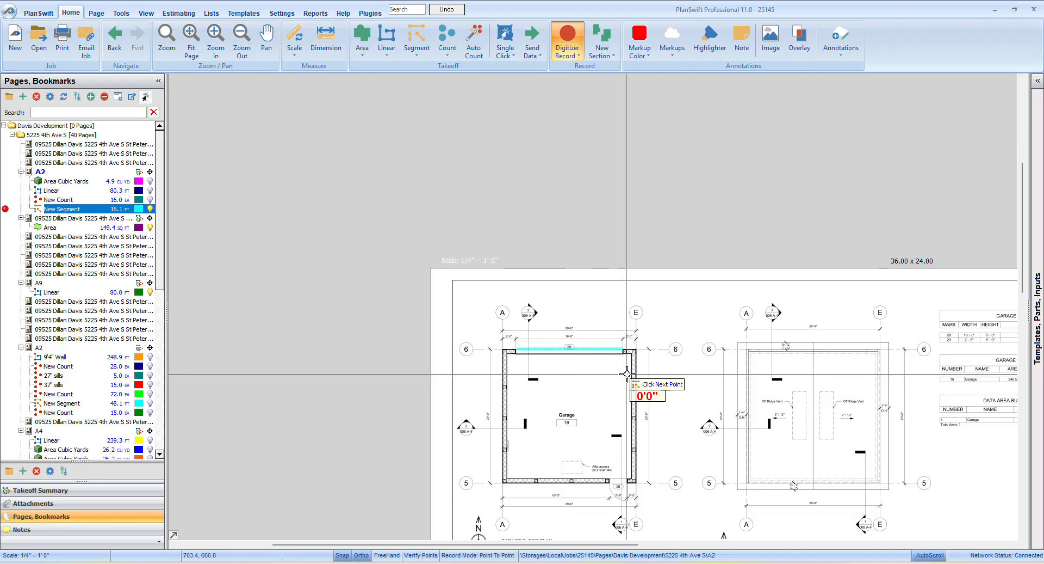
scroll(560, 356, "up", 5)
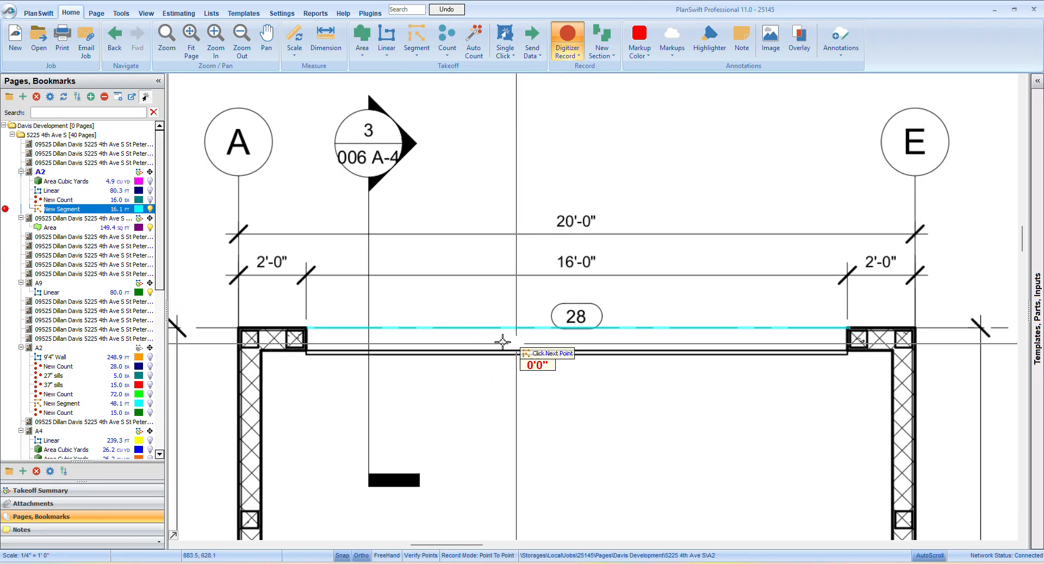
scroll(454, 400, "down", 3)
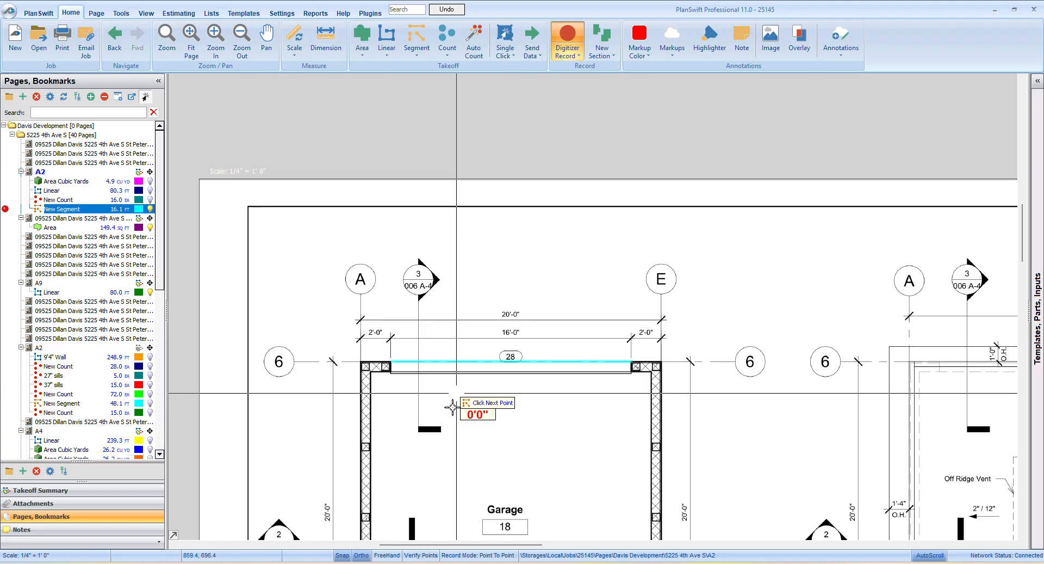
scroll(454, 407, "down", 5)
right_click(509, 320)
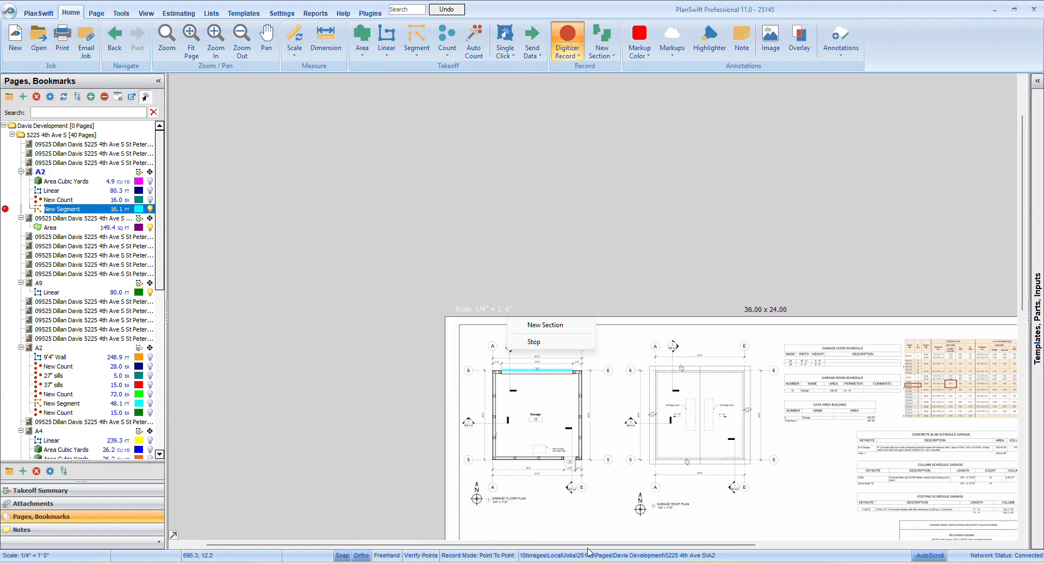
Switch to the Excel stem-wall takeoff sheet and enter 3 in L25 and 180 in M25
mouse_move(440, 562)
left_click(438, 516)
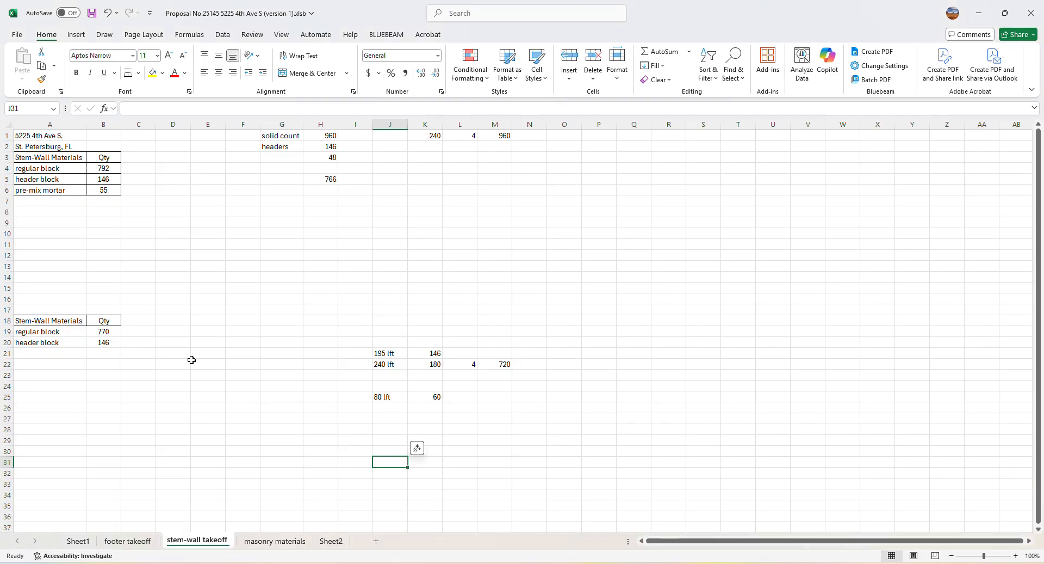
left_click(456, 397)
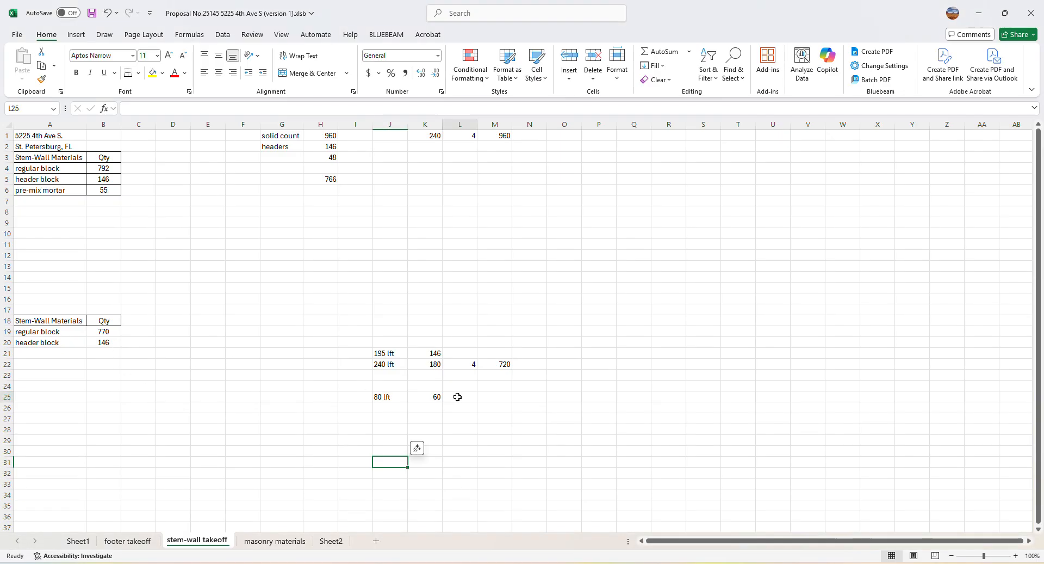
type("3")
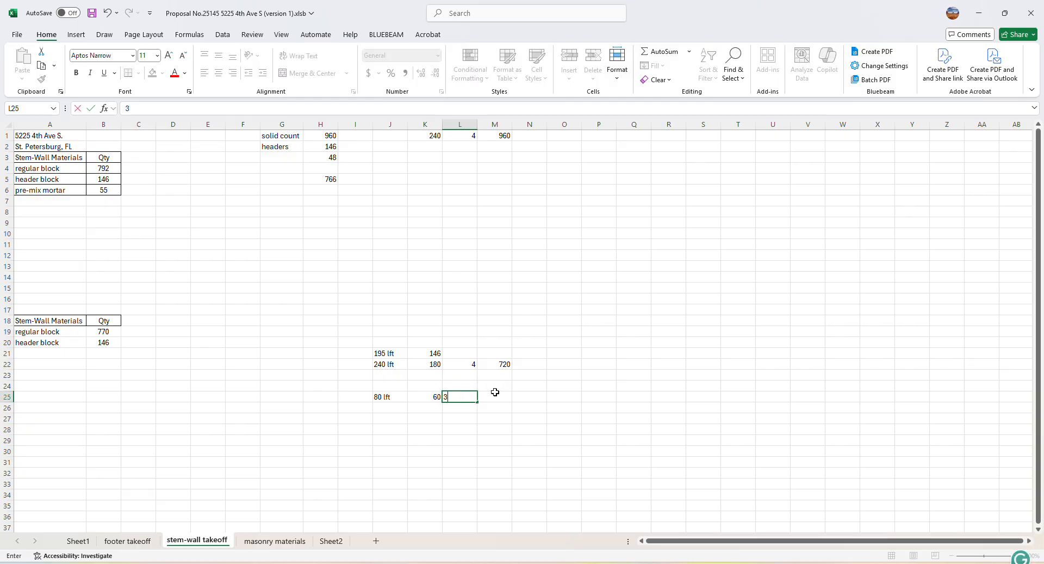
left_click(503, 397)
type("180")
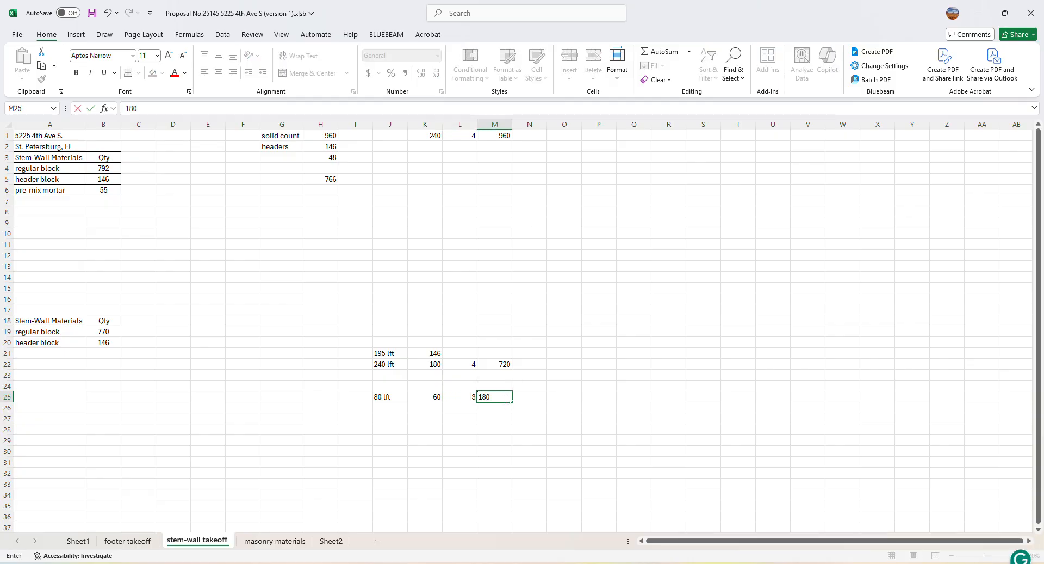
key("Return")
left_click(530, 398)
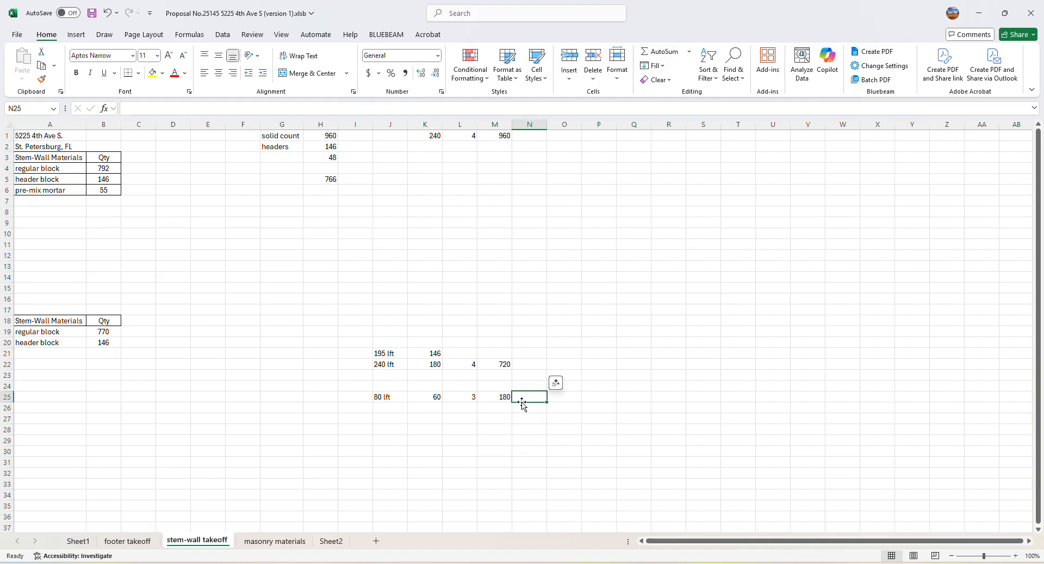
Clear the garage calculation entries from J25 through M25
left_click(430, 396)
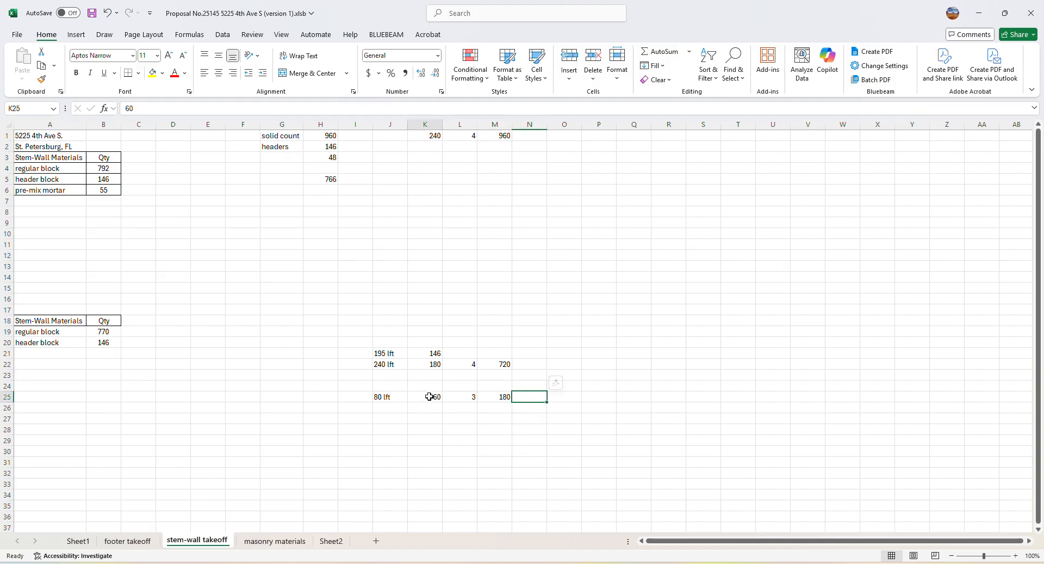
double_click(430, 397)
key("BackSpace")
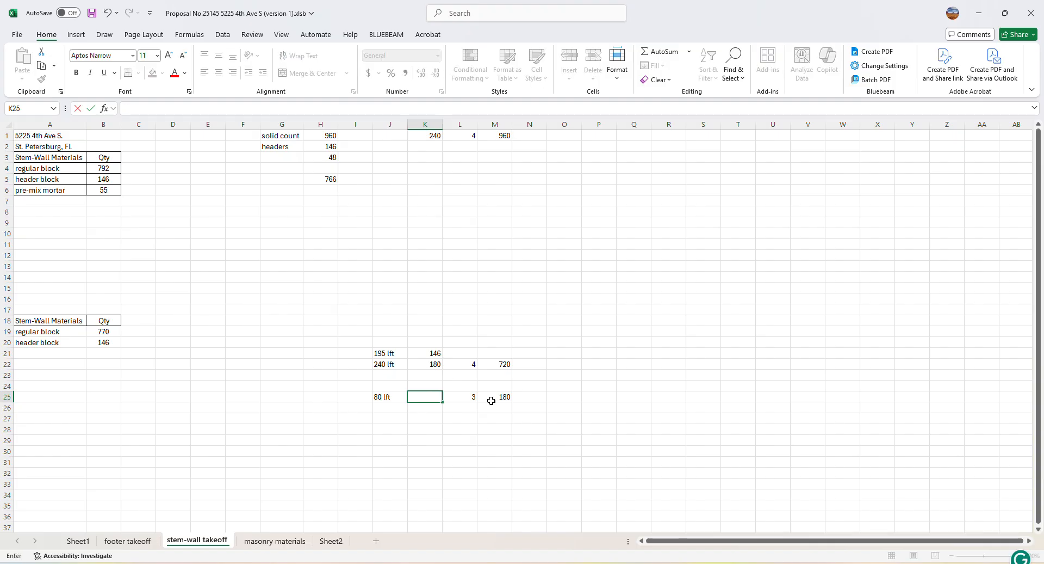
left_click(471, 397)
key("BackSpace")
left_click(504, 395)
key("BackSpace")
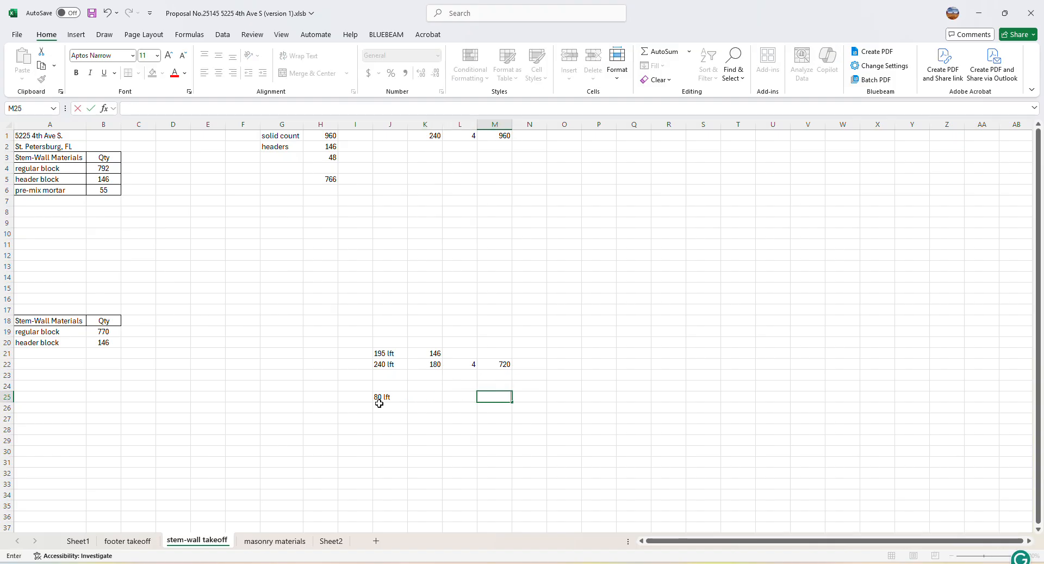
left_click(379, 397)
key("BackSpace")
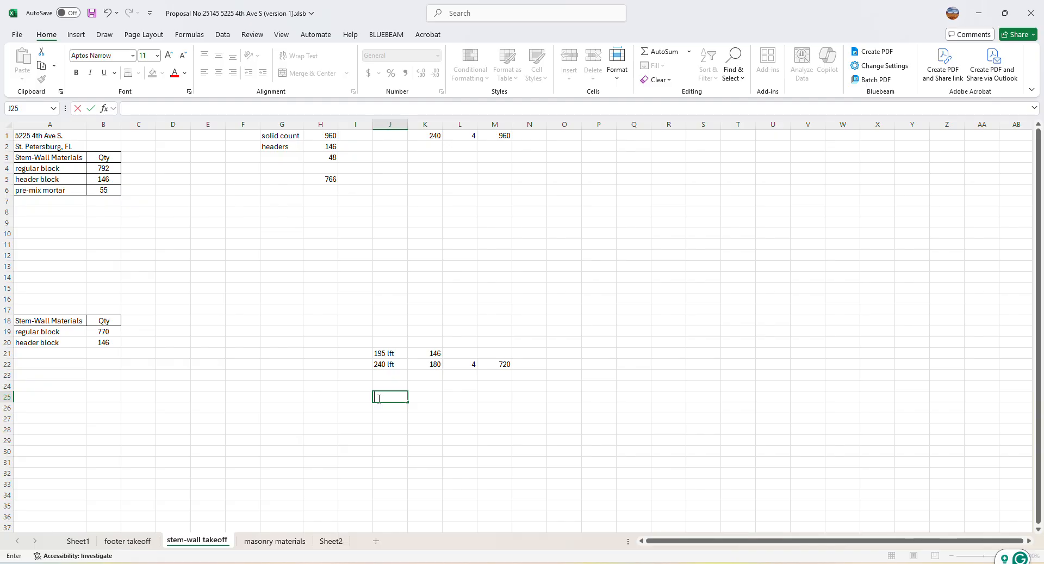
Enter 64 lft in J23 and 48 in K23, directly below the 240 lft row
left_click(375, 374)
type("64 lft")
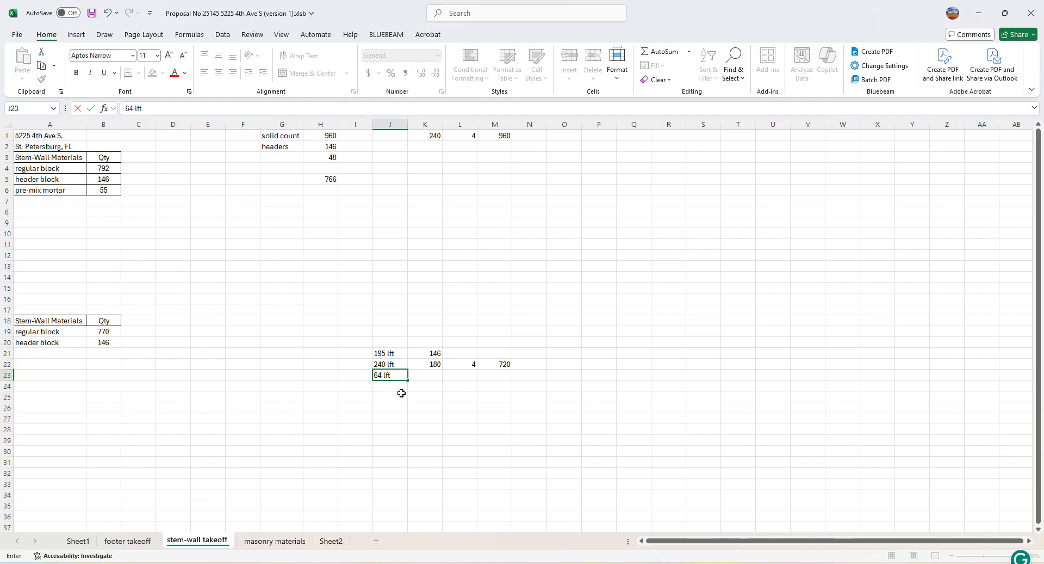
key("Tab")
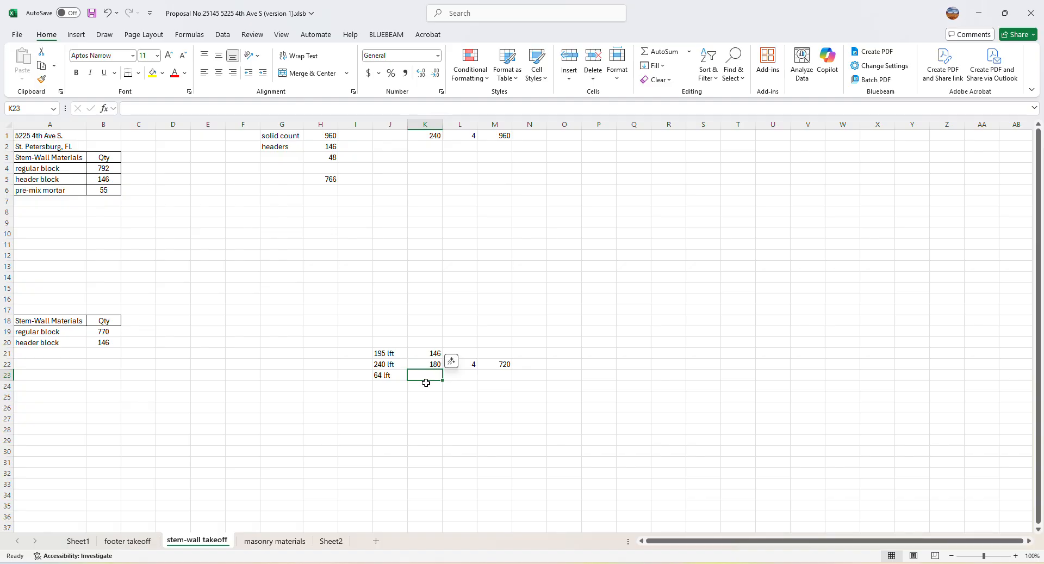
type("48")
left_click(468, 375)
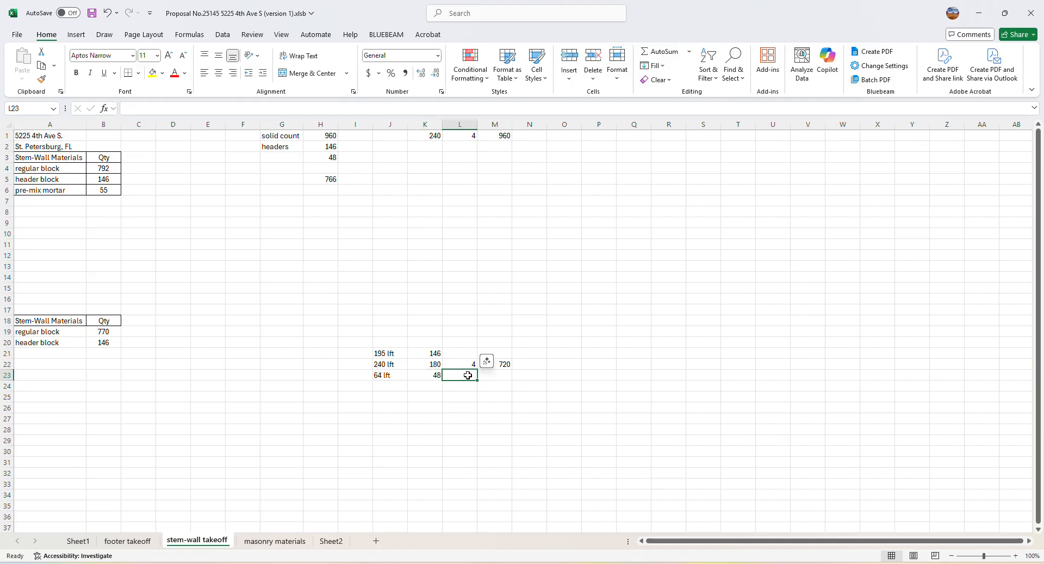
Enter 3 in L23 as the multiplier for the 64 lft row
type("3")
left_click(473, 419)
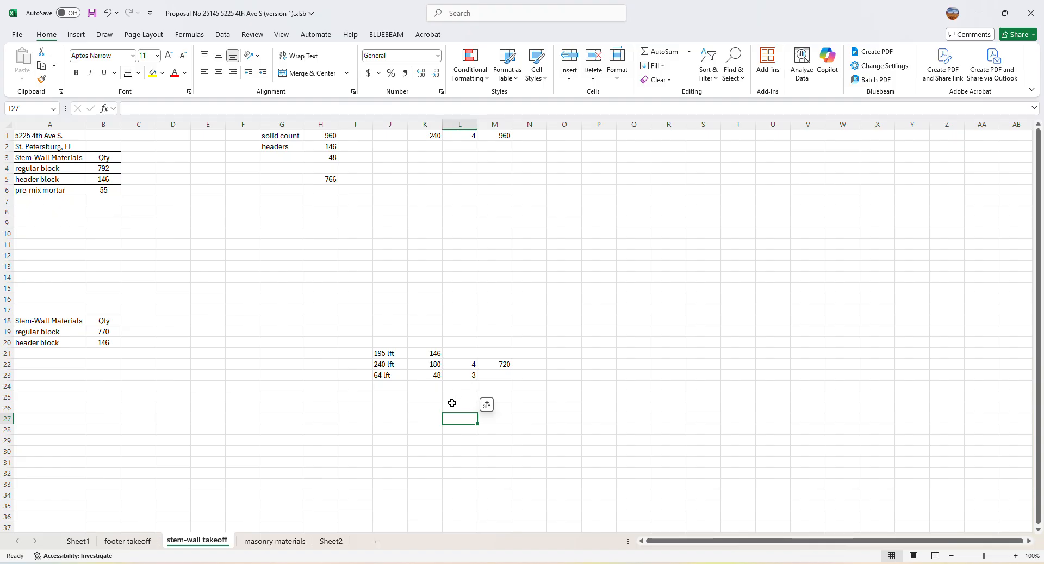
scroll(452, 402, "down", 1)
scroll(452, 402, "up", 1)
scroll(452, 403, "down", 2)
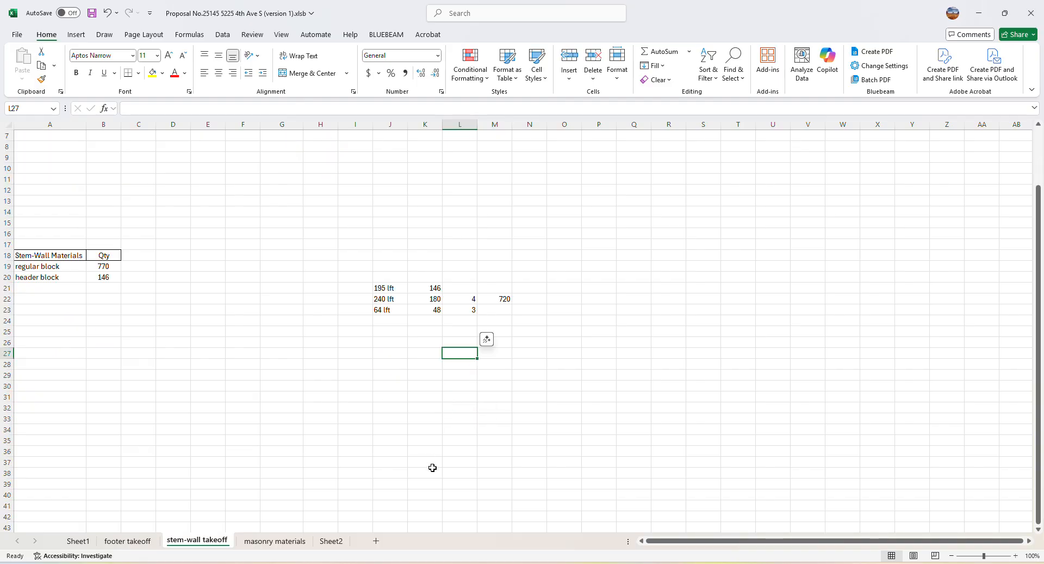
scroll(432, 467, "up", 2)
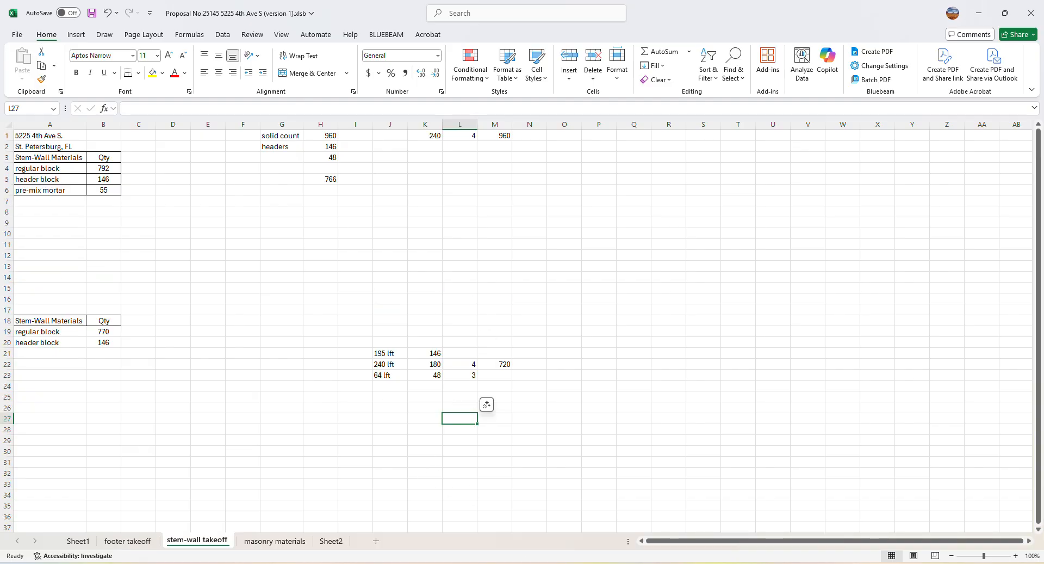
Switch to PlanSwift and examine the garage foundation plan on page A2, ending the active segment recording
key("alt+Tab")
left_click_drag(597, 492, 503, 341)
left_click_drag(550, 431, 519, 330)
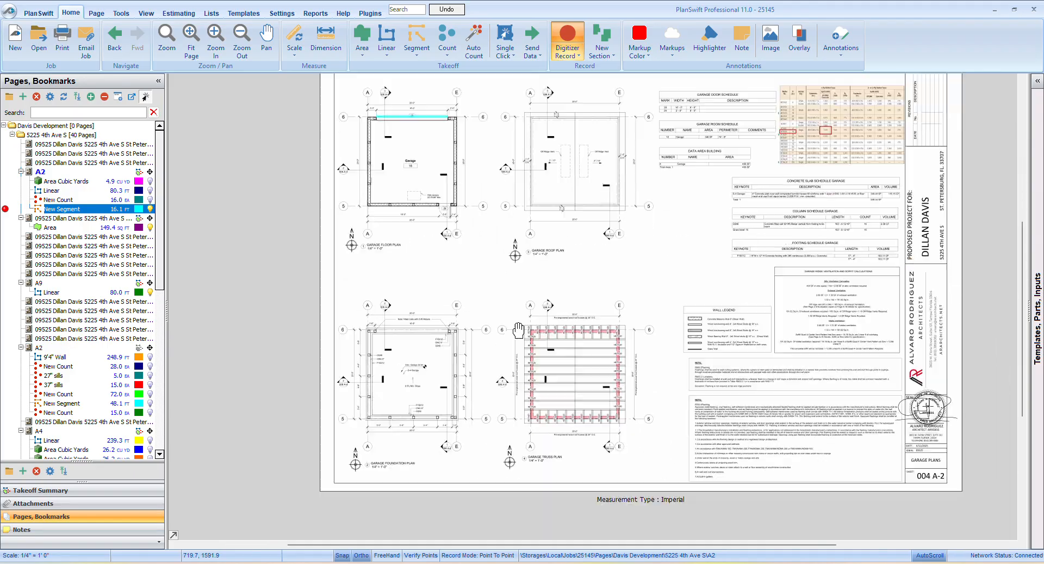
left_click(387, 380)
scroll(389, 379, "up", 3)
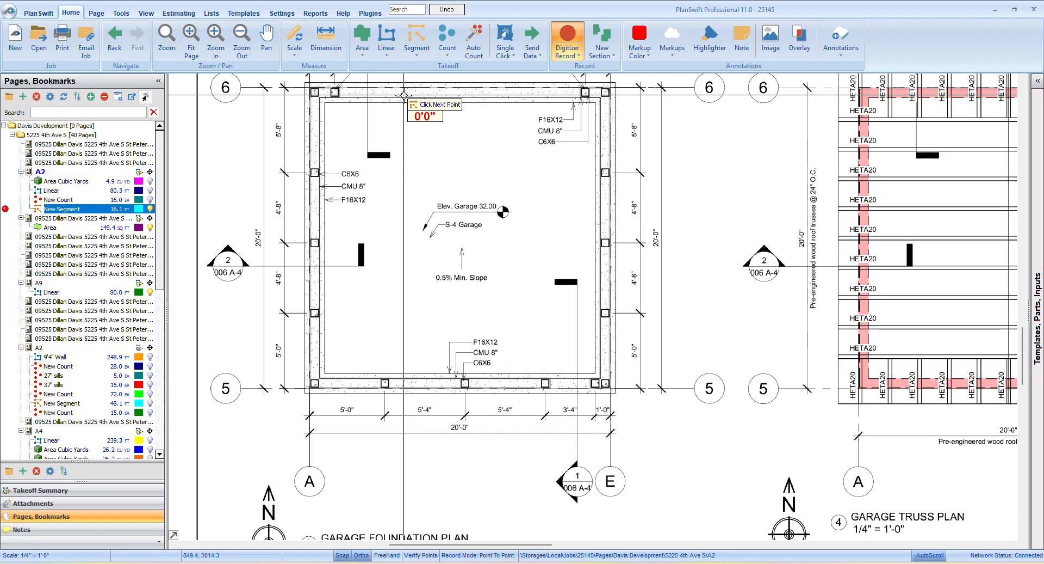
scroll(425, 368, "up", 5)
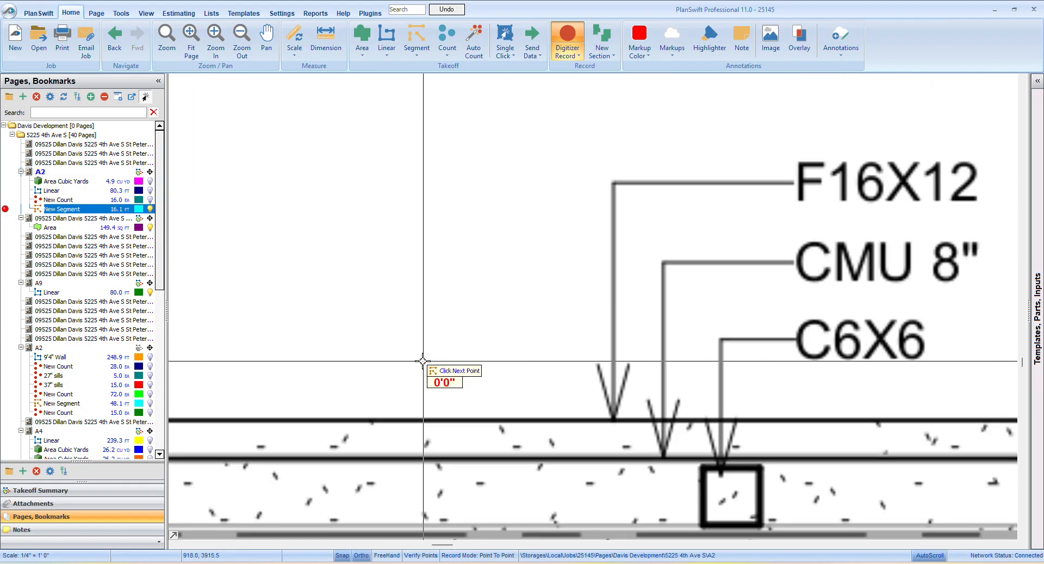
scroll(423, 360, "down", 5)
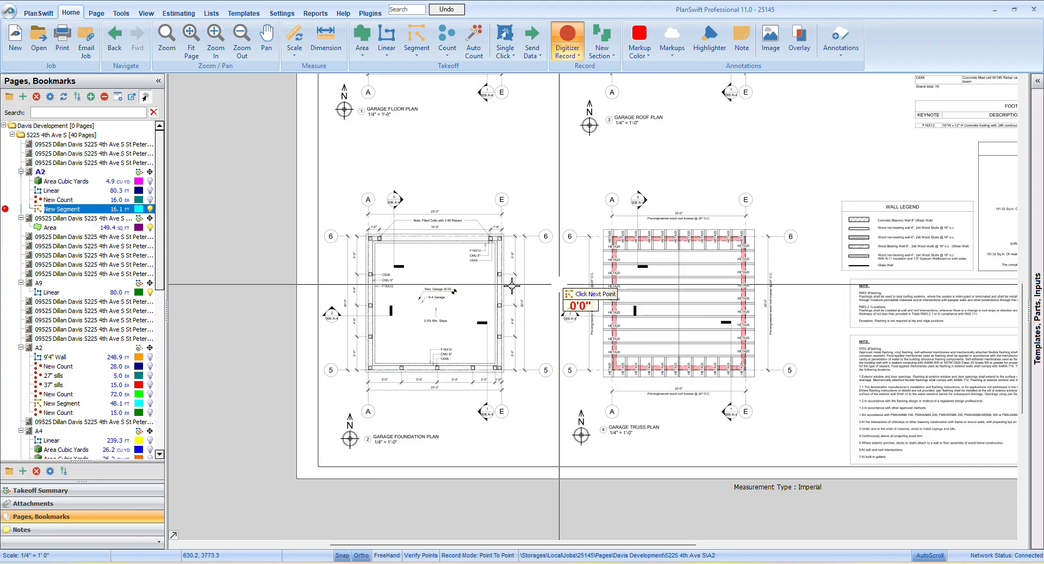
key("Escape")
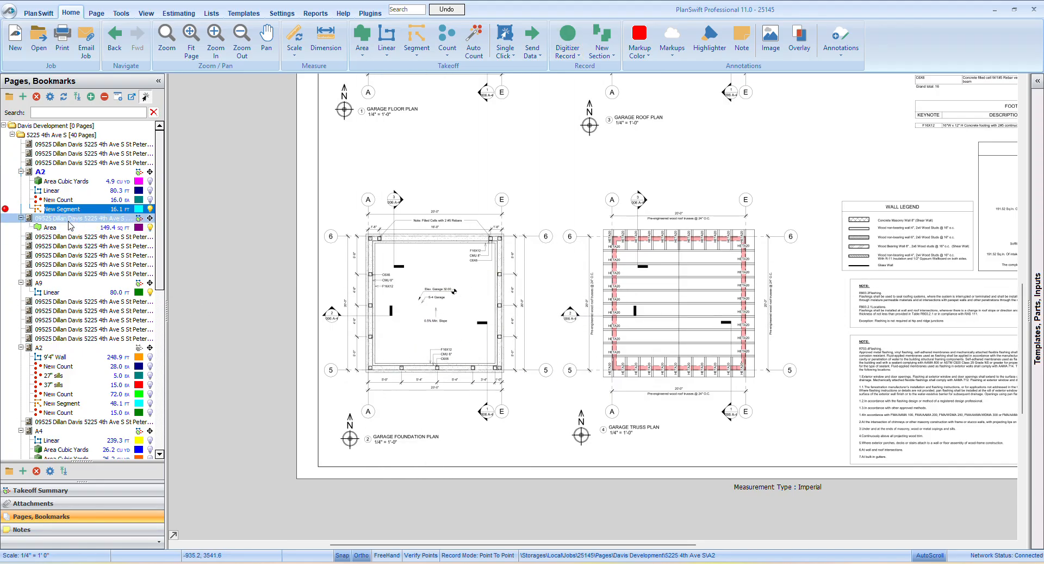
Review the garage elevations, sections and details on sheets A-3, A-4 and A-5, and return to page A2
left_click(69, 220)
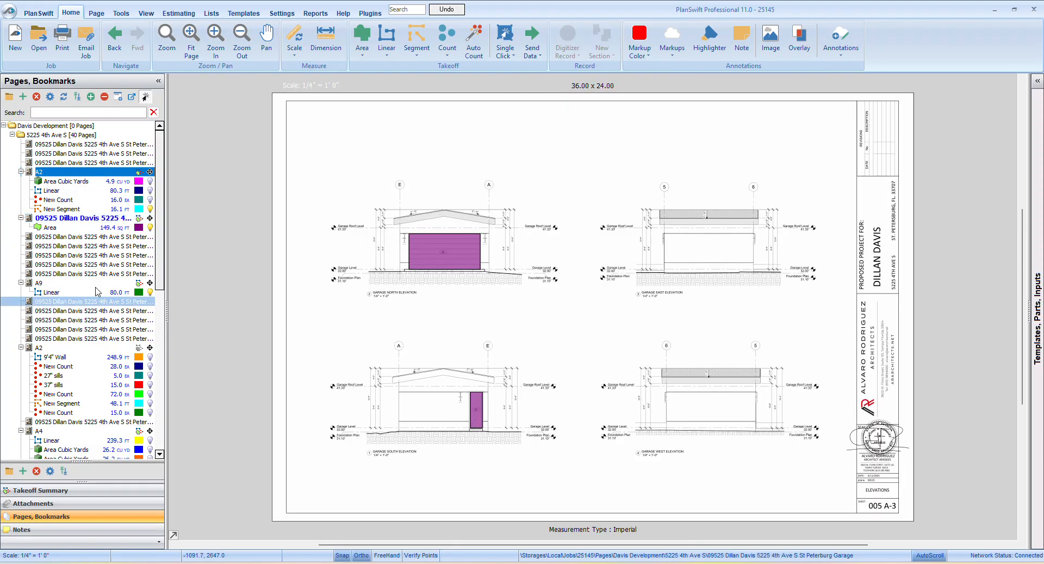
left_click(109, 238)
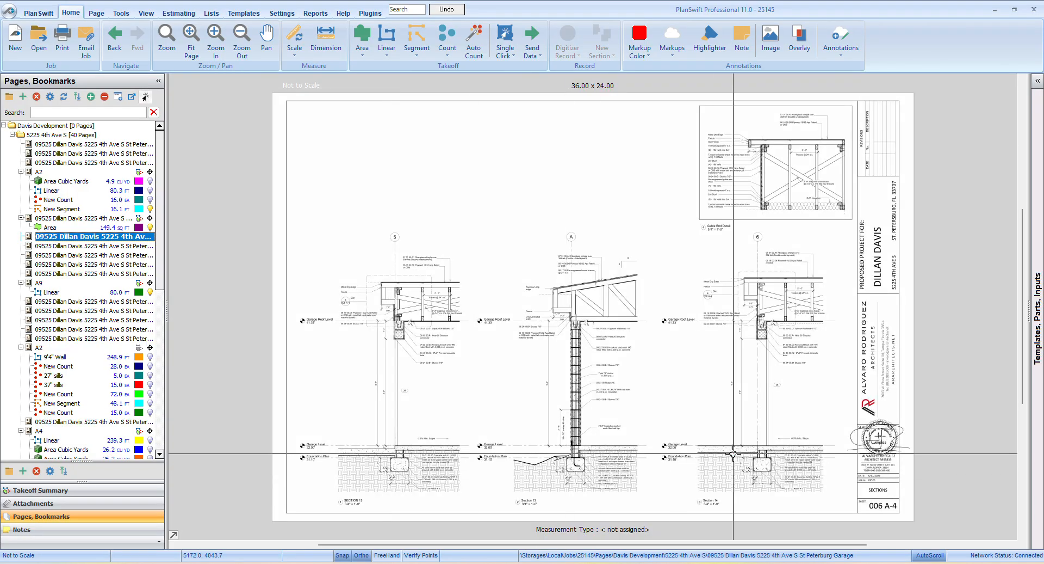
left_click(132, 247)
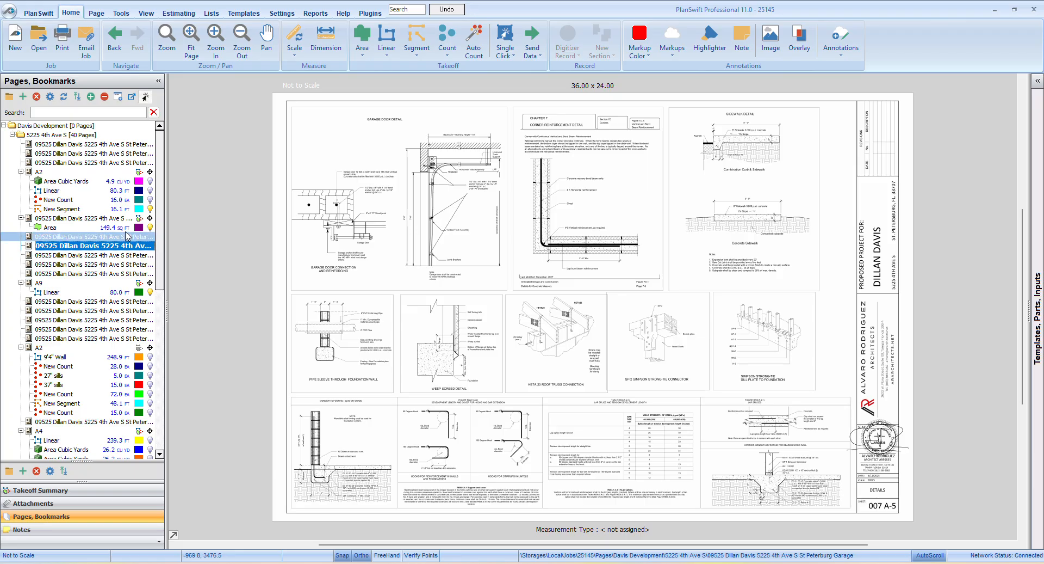
left_click(125, 228)
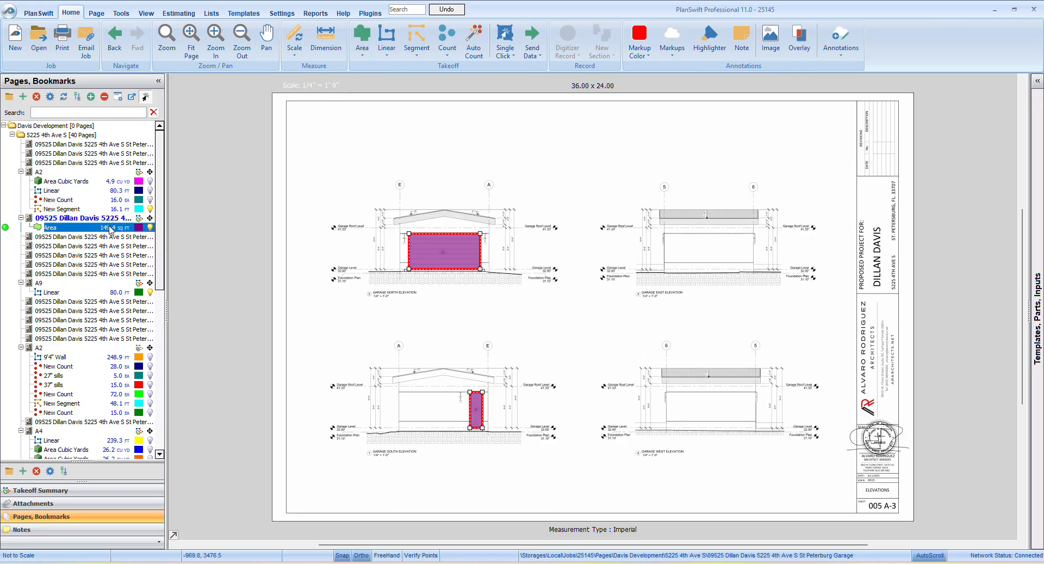
left_click(636, 363)
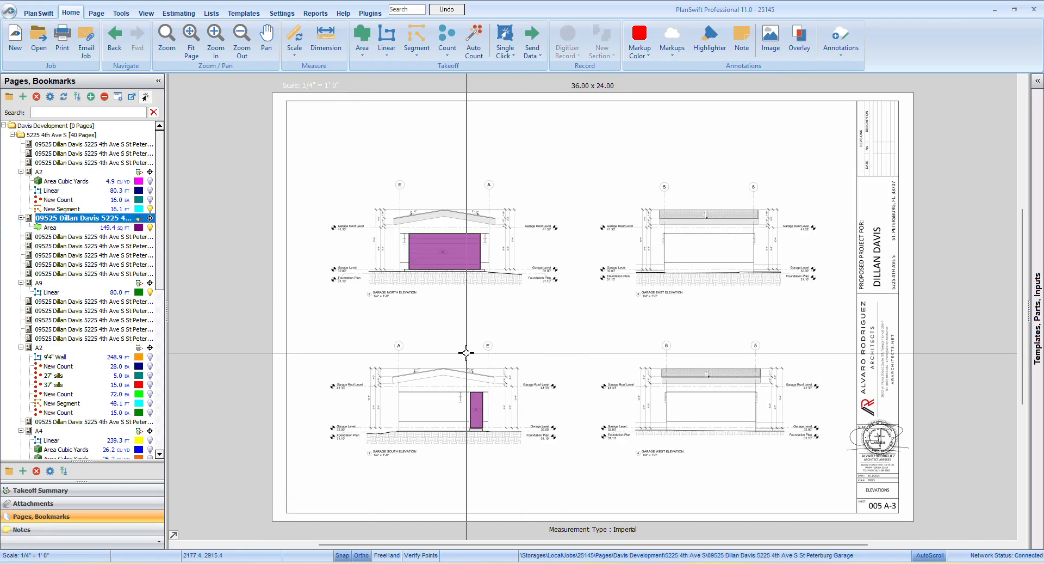
left_click(53, 173)
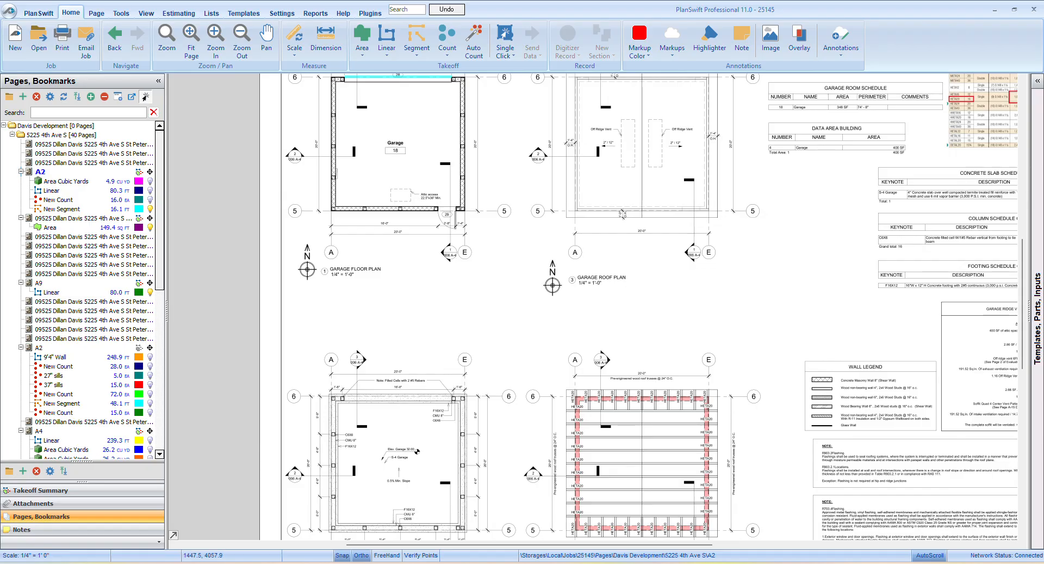
Switch to the Excel stem-wall takeoff sheet and enter 144 in M23 for the 64 lft row
mouse_move(441, 563)
left_click(440, 531)
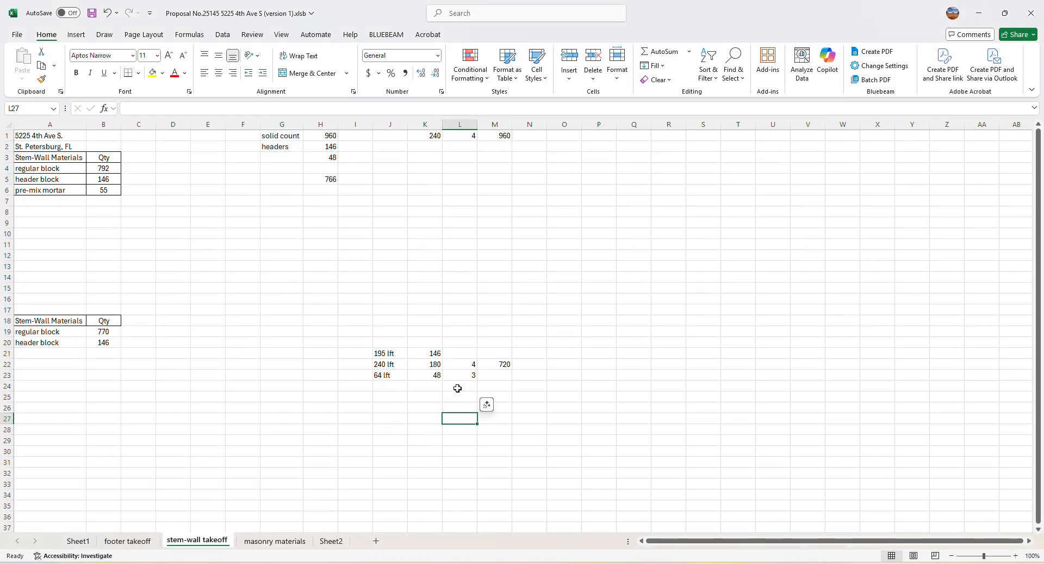
left_click(489, 376)
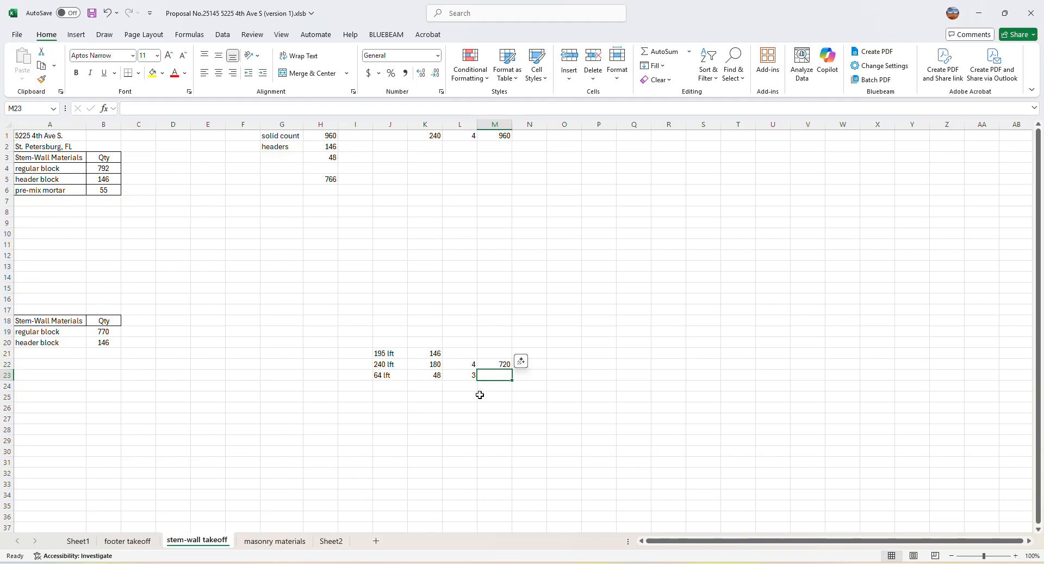
type("=")
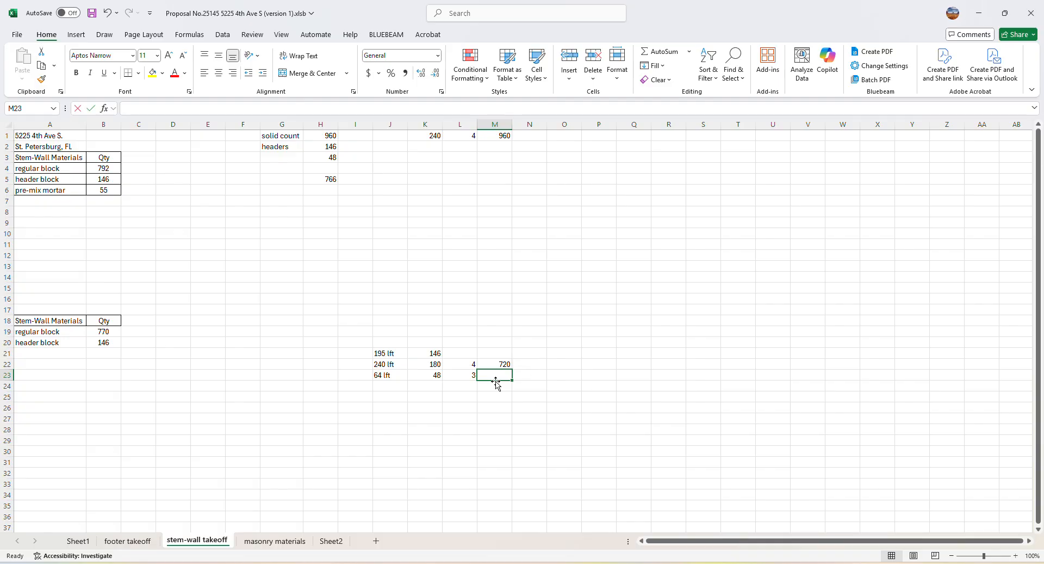
type("44")
left_click(518, 442)
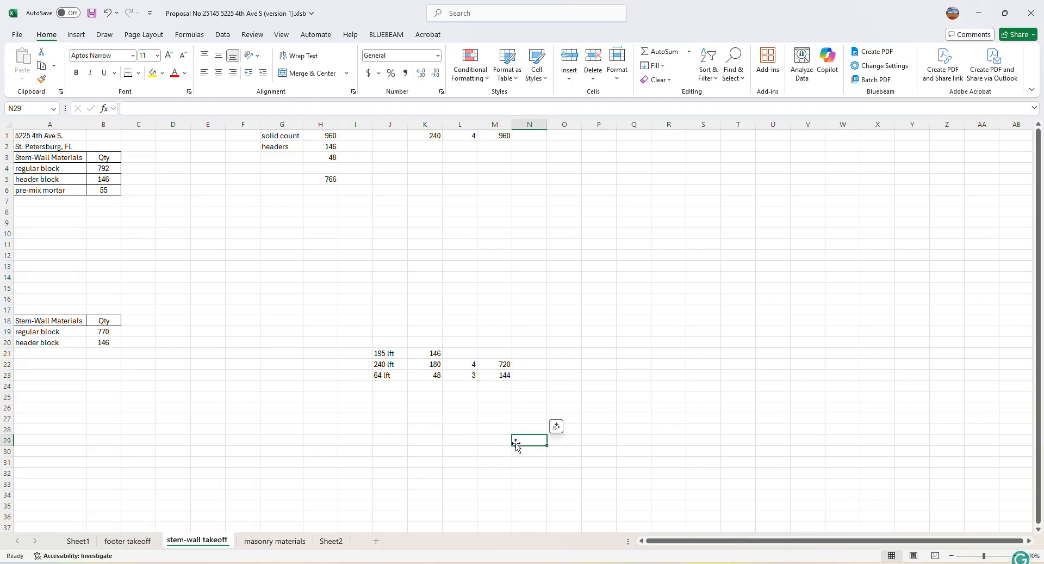
Total the regular block quantity with a temporary 150 in C19, clear that helper value, and set B19 to 920
left_click(527, 374)
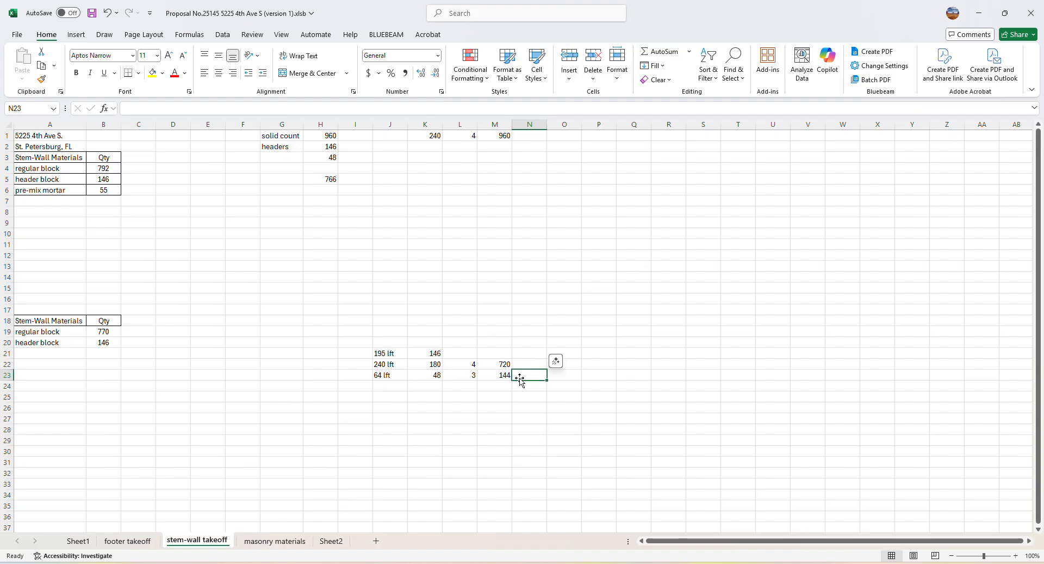
left_click(147, 333)
type("150")
left_click(152, 384)
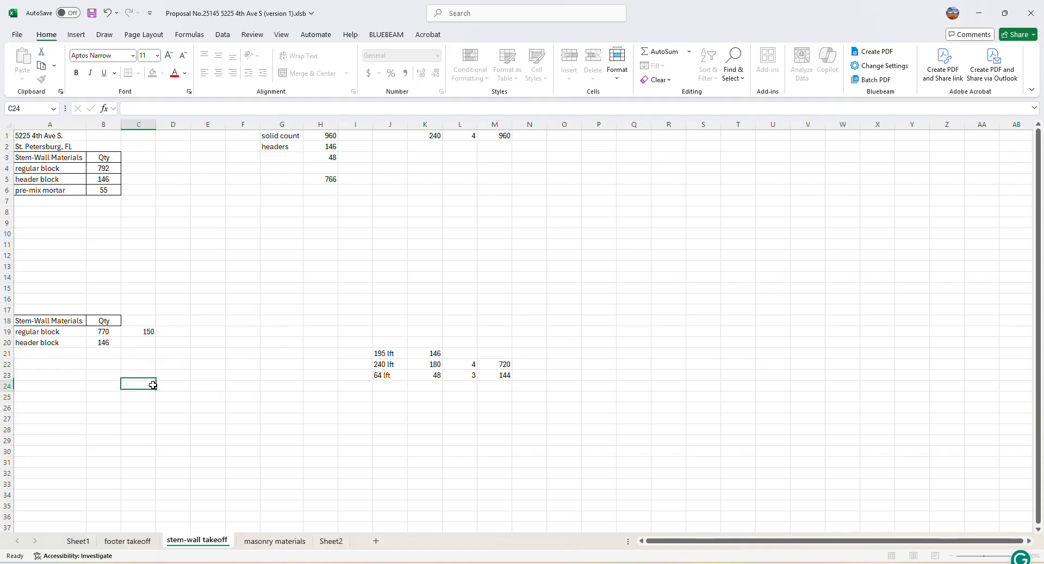
left_click(105, 332)
left_click_drag(105, 332, 145, 333)
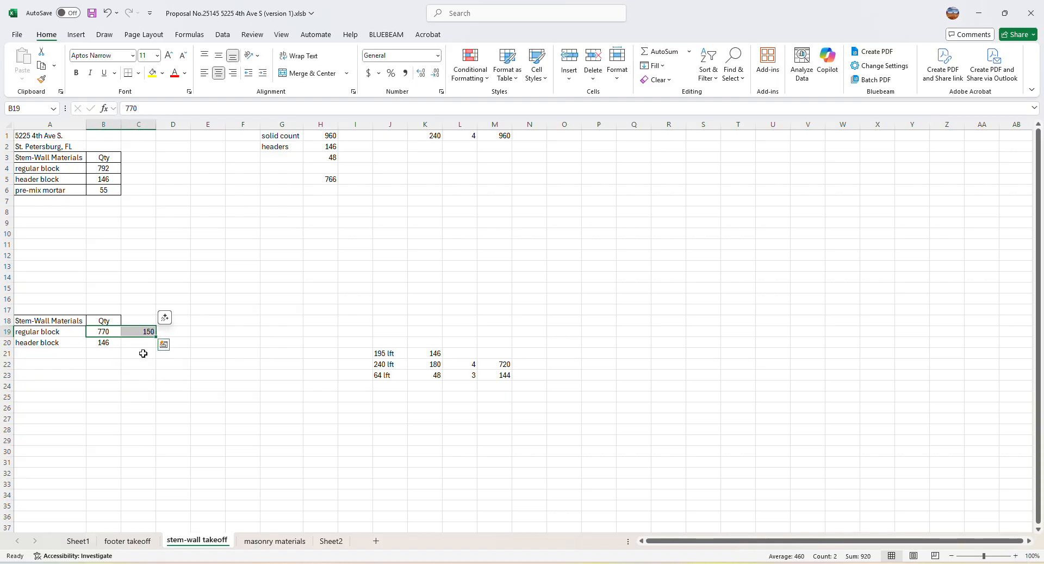
left_click(140, 332)
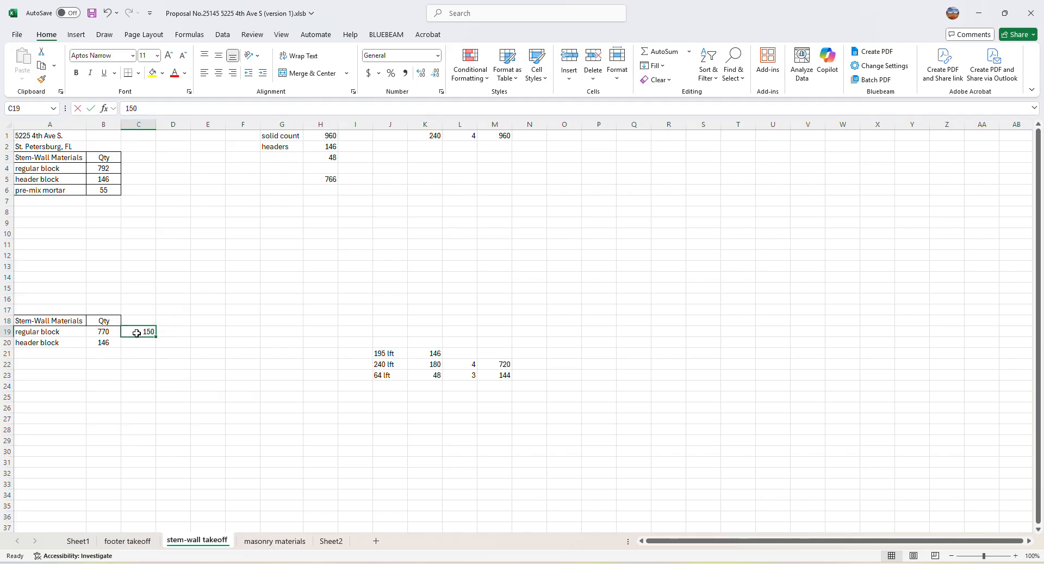
key("BackSpace")
type("920")
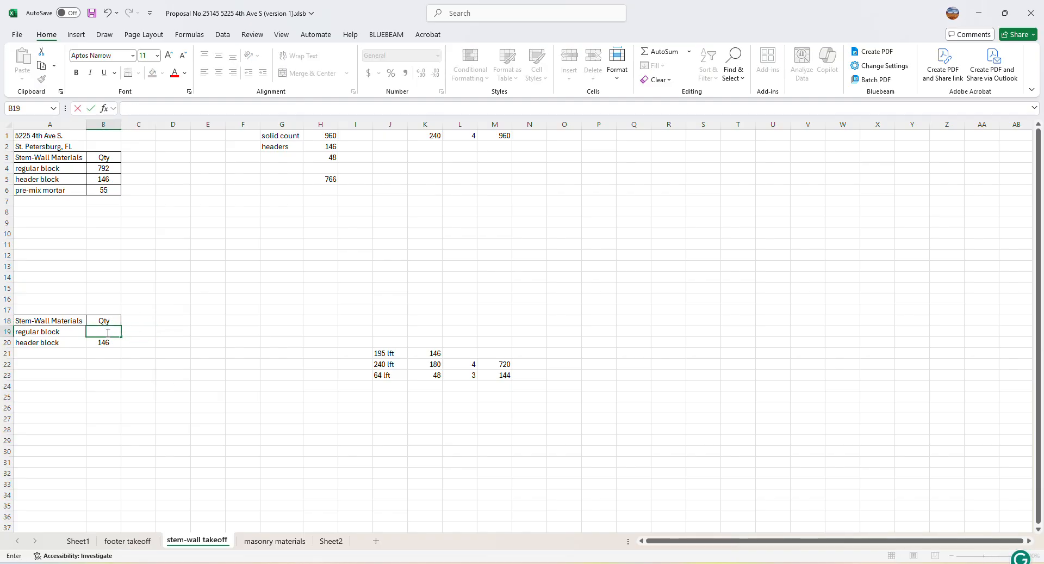
left_click(119, 387)
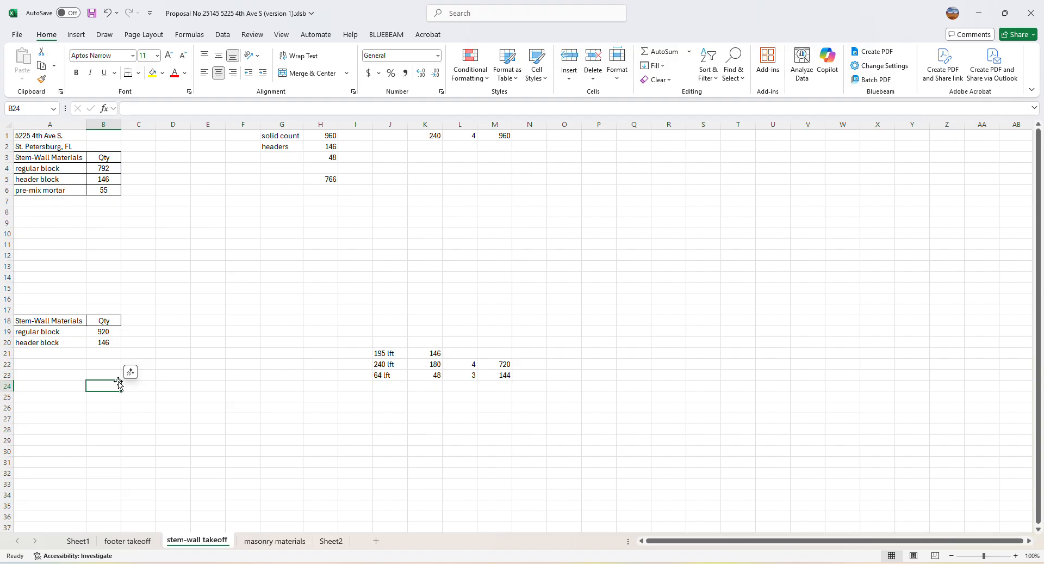
Check the combined block quantity in B19:B20 and enter 71 in B21 below the header block quantity
left_click(103, 342)
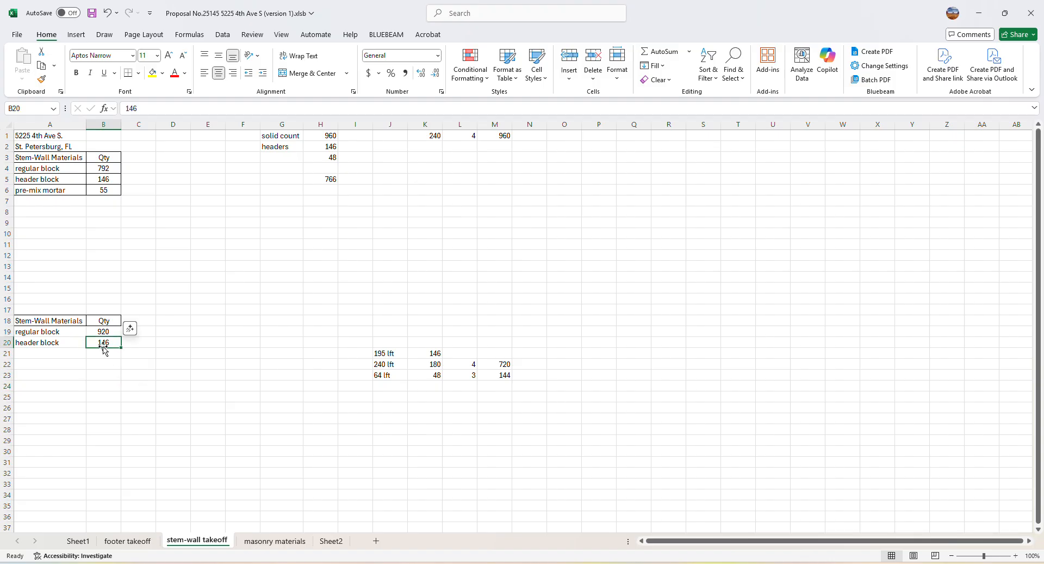
left_click_drag(100, 328, 96, 341)
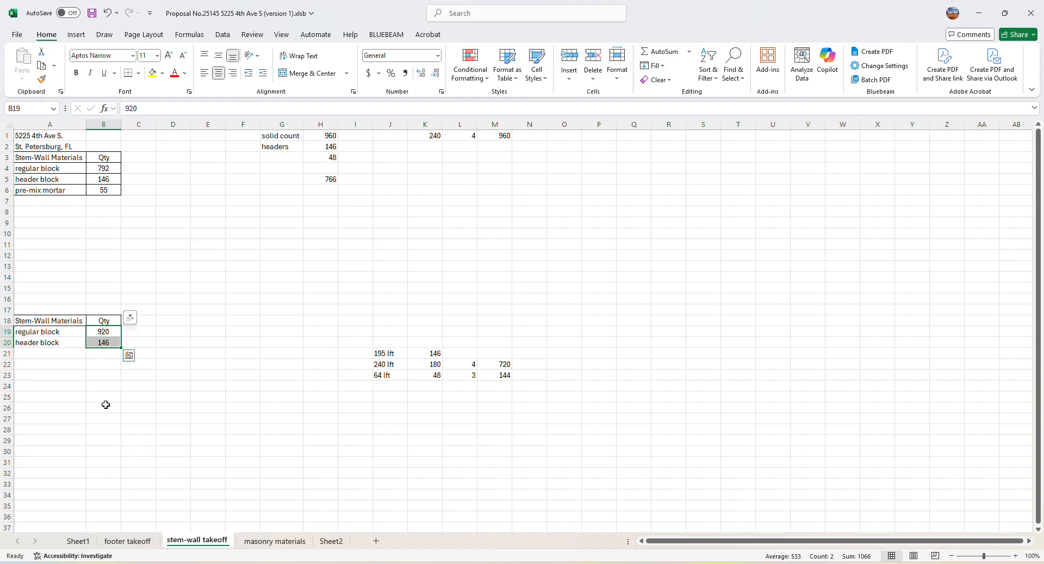
left_click(181, 451)
left_click(99, 330)
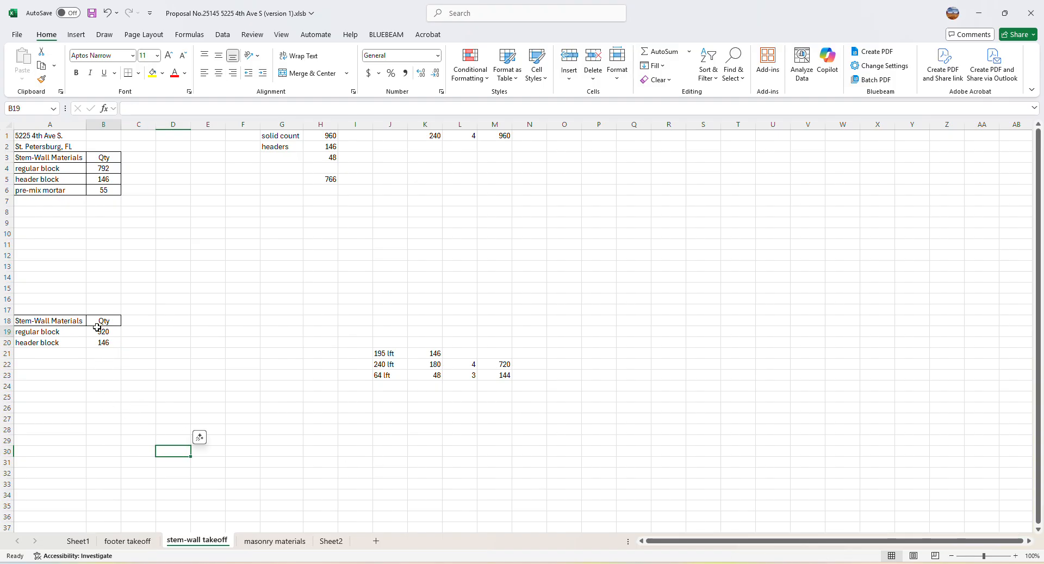
left_click(96, 362)
left_click_drag(100, 332, 102, 343)
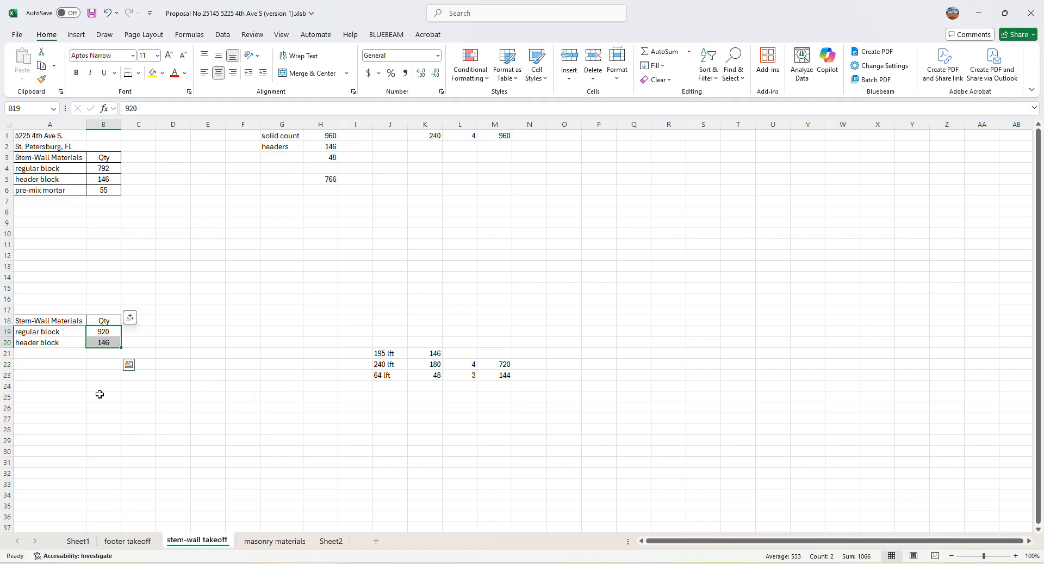
left_click(95, 353)
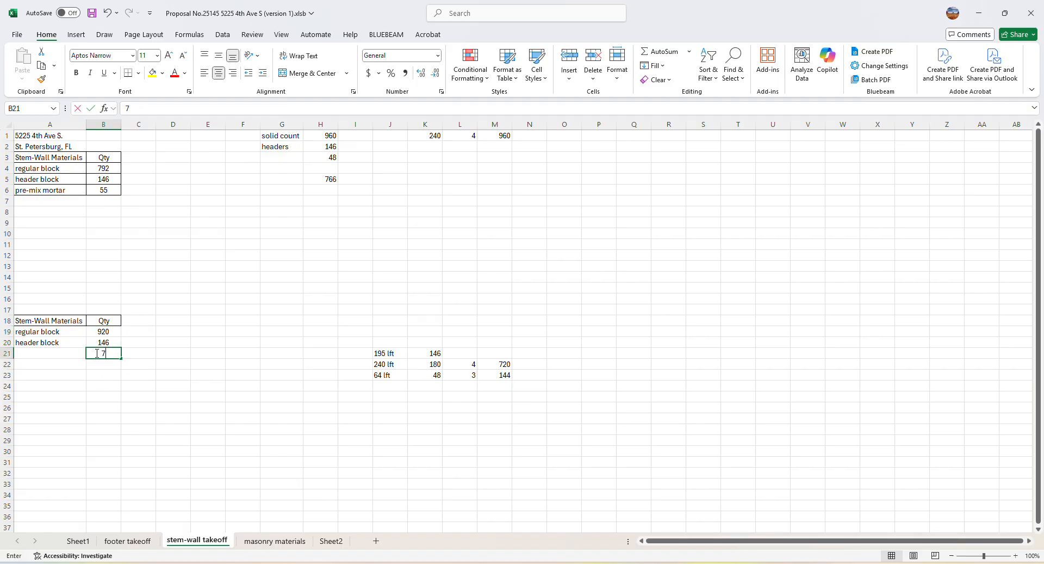
type("71")
Label A21 as pre-mix mortar in the lower stem-wall materials table
left_click(37, 354)
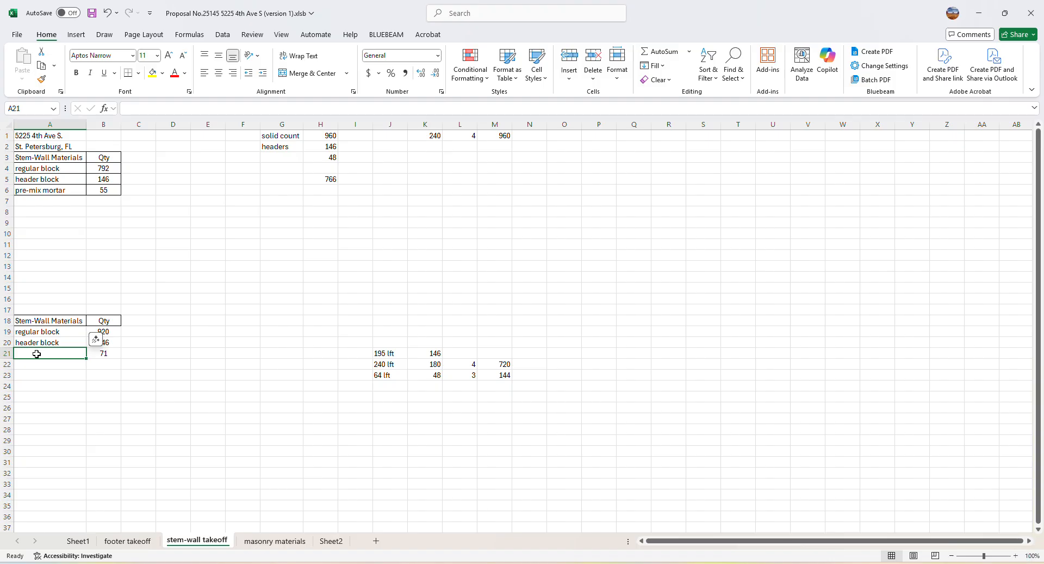
type("pre")
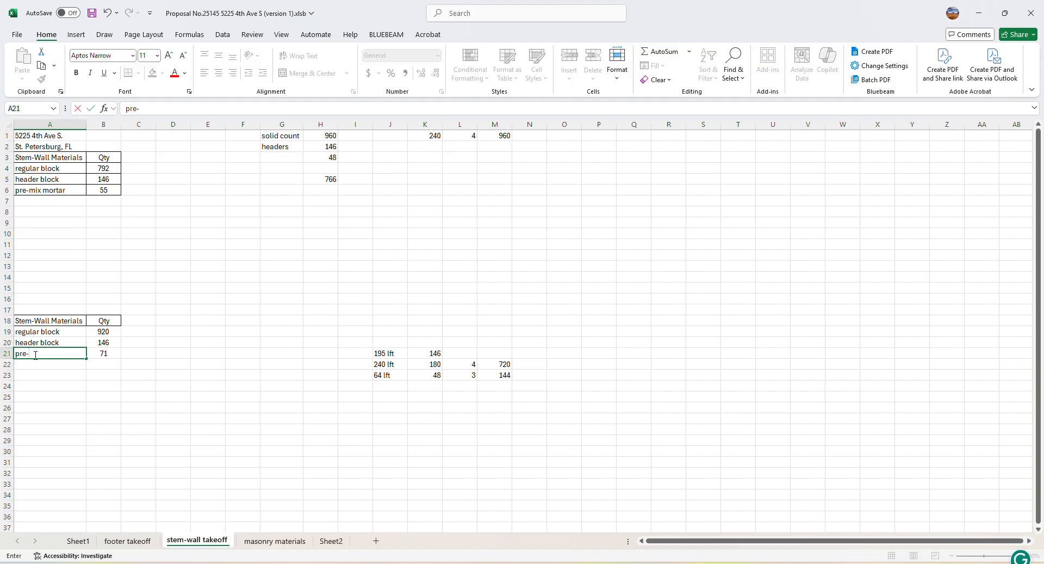
type("-mix mortar")
left_click(112, 406)
Apply borders around all cells of the stem-wall materials table in A18:B21 and make its text bold
left_click(48, 321)
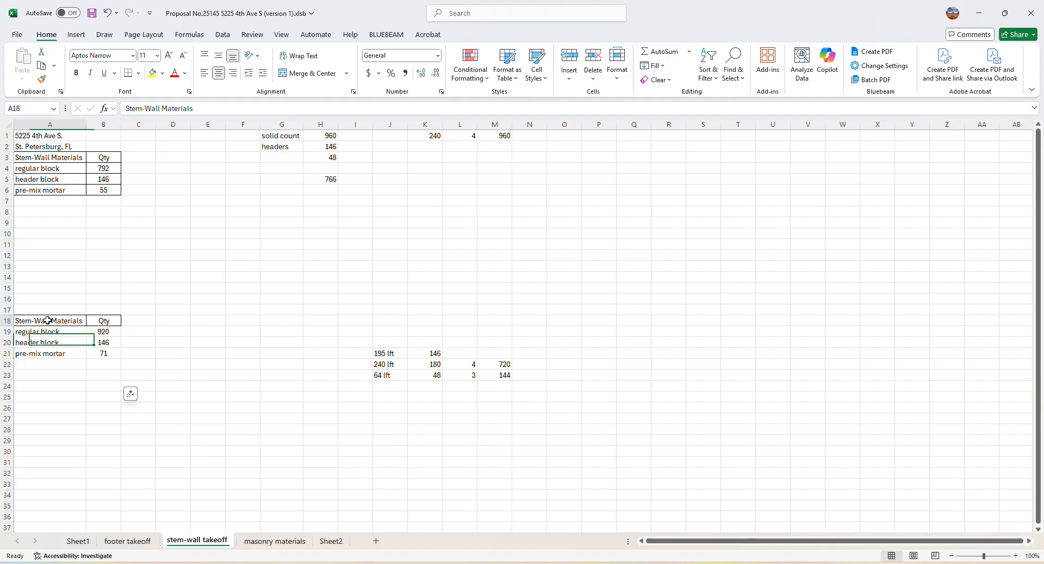
left_click_drag(48, 321, 104, 353)
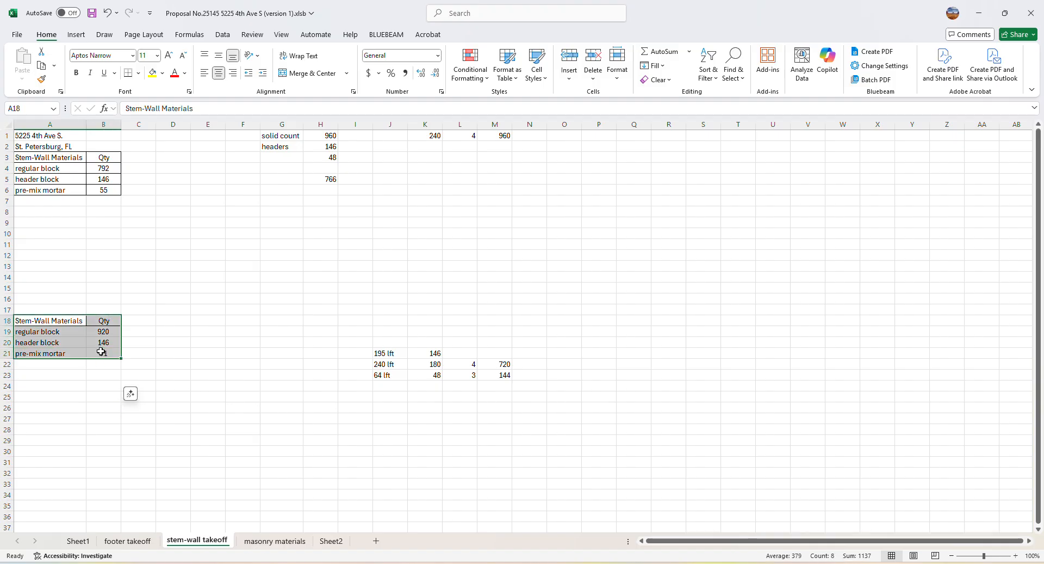
left_click(140, 75)
left_click(163, 180)
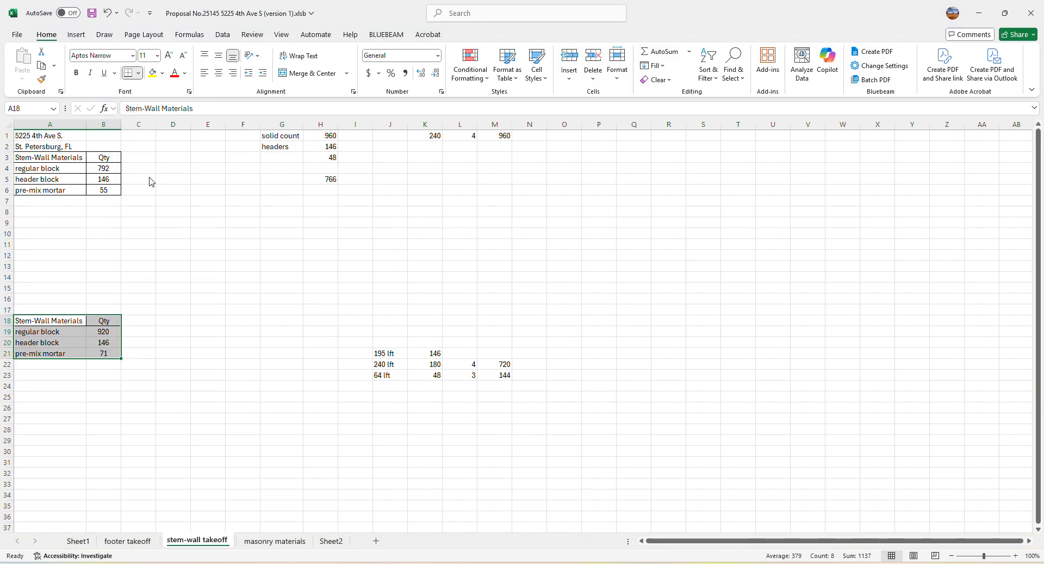
left_click(147, 414)
left_click_drag(33, 321, 104, 353)
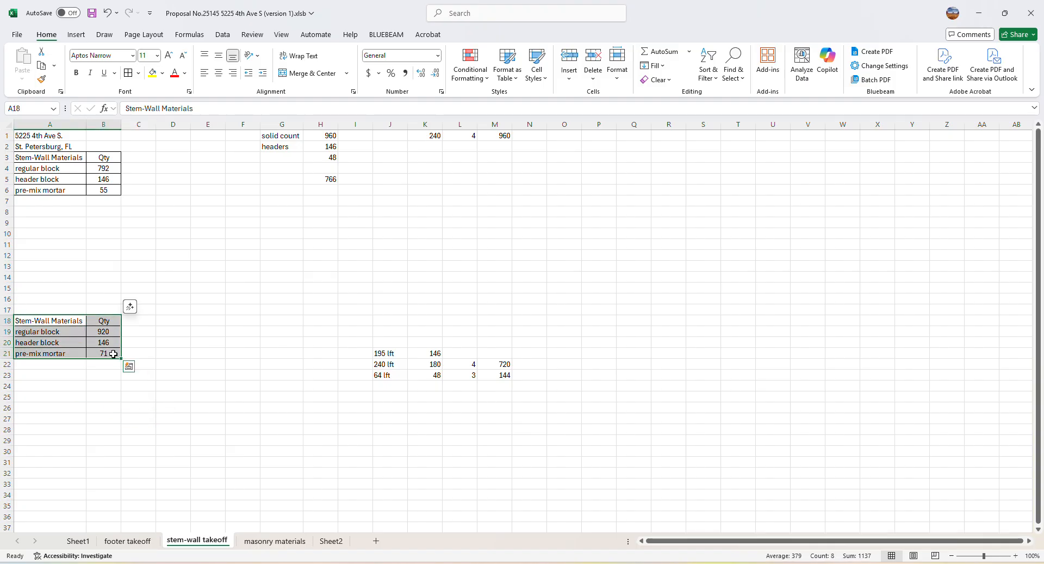
left_click(76, 72)
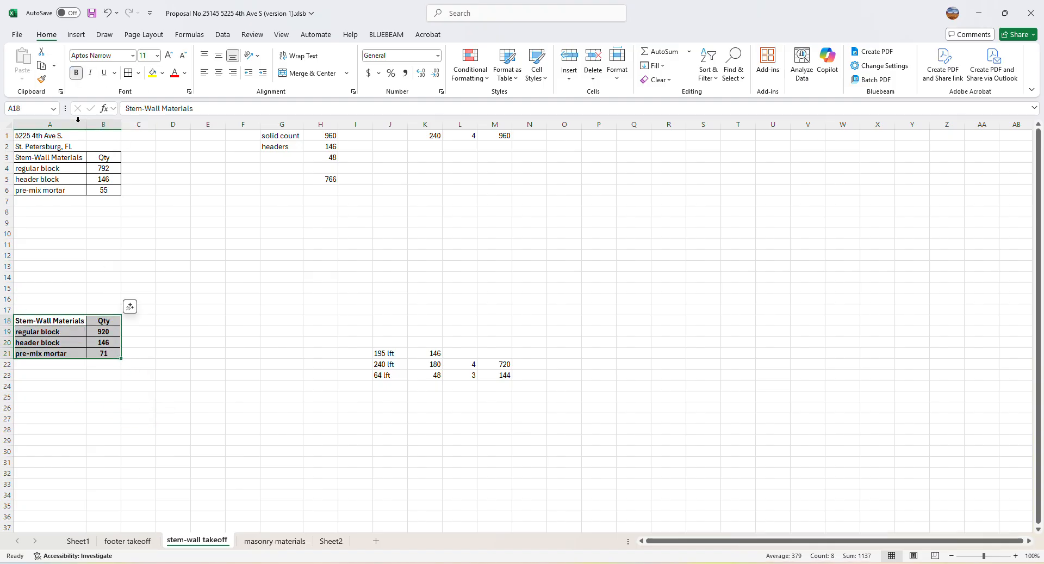
left_click(208, 397)
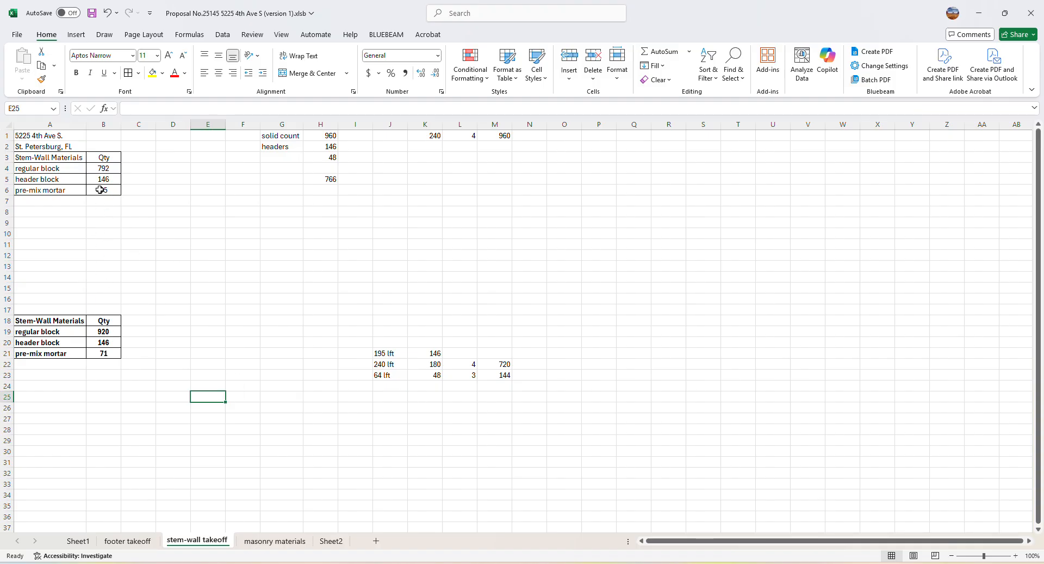
left_click(113, 354)
left_click(138, 357)
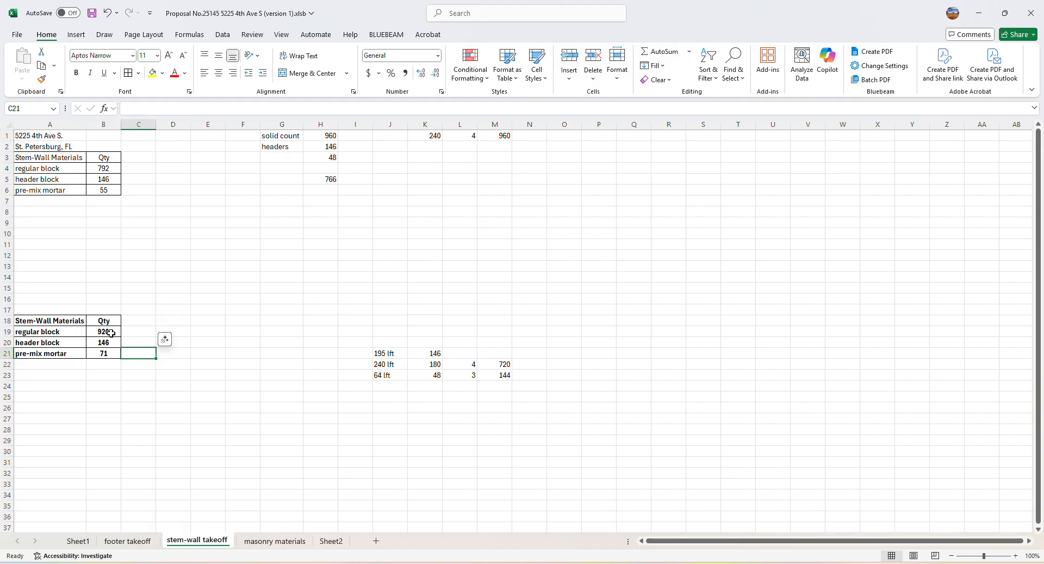
left_click(111, 333)
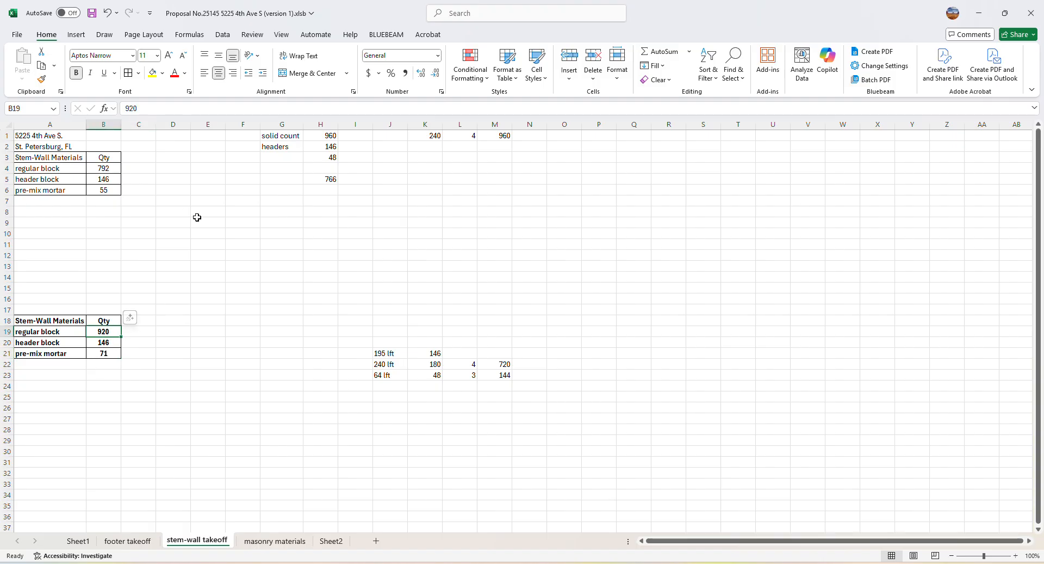
Calculate the difference in regular block quantity between the two stem-wall materials tables in E11 with =B19-B4
left_click(212, 277)
left_click(199, 249)
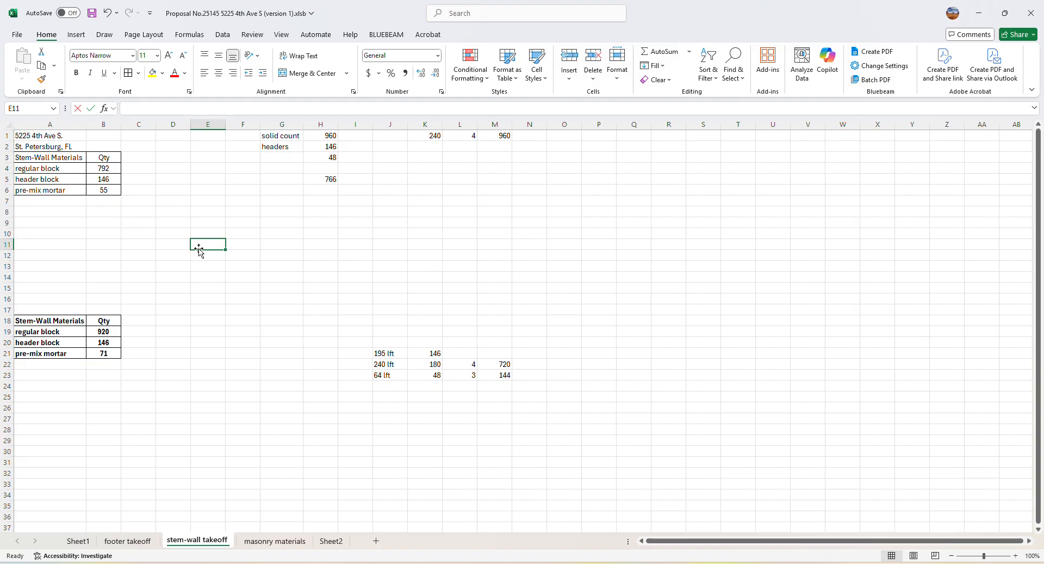
type("=")
left_click(109, 331)
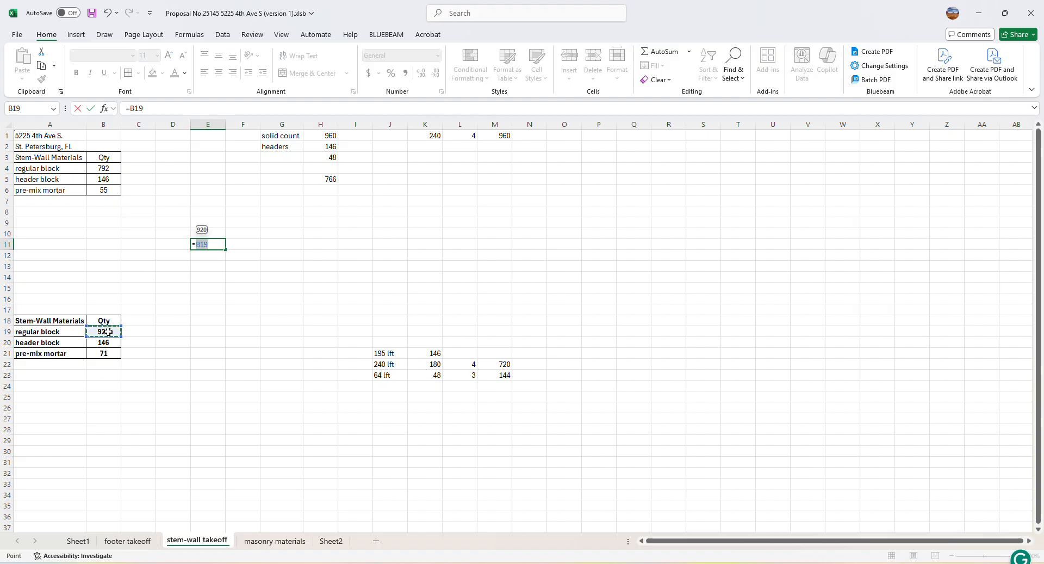
type("-")
left_click(105, 170)
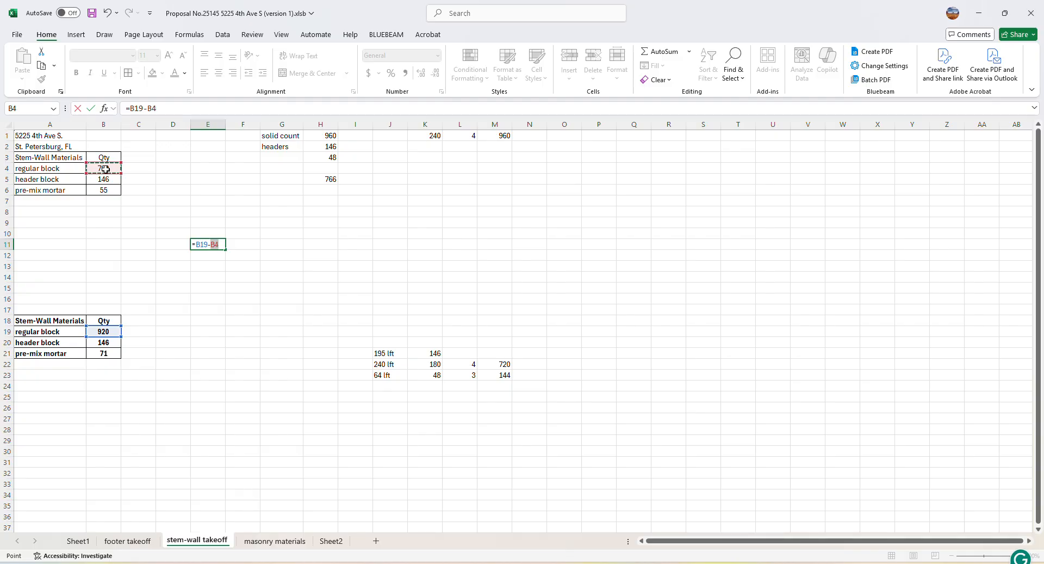
key("Return")
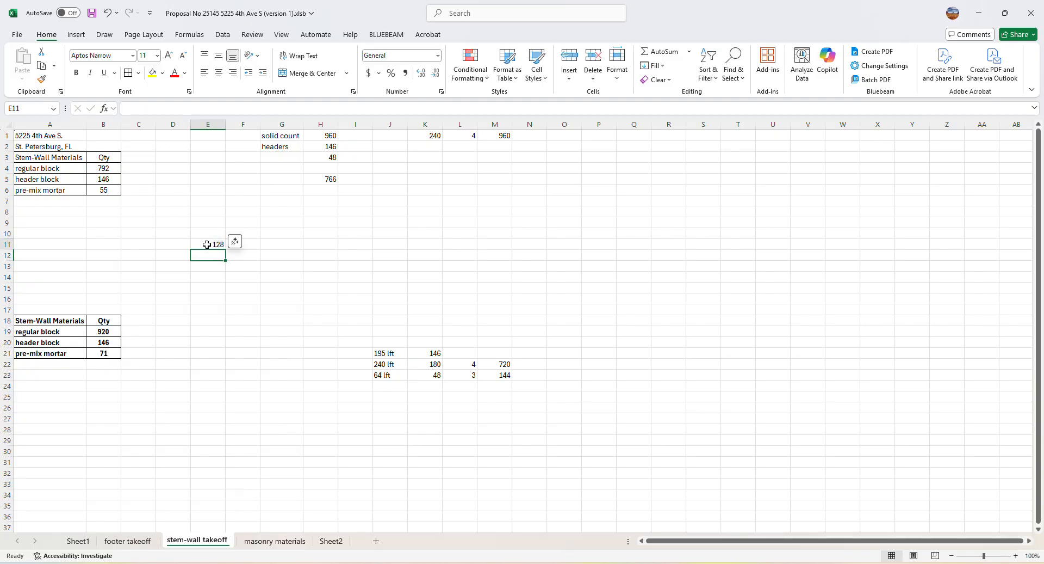
left_click(206, 244)
left_click(242, 341)
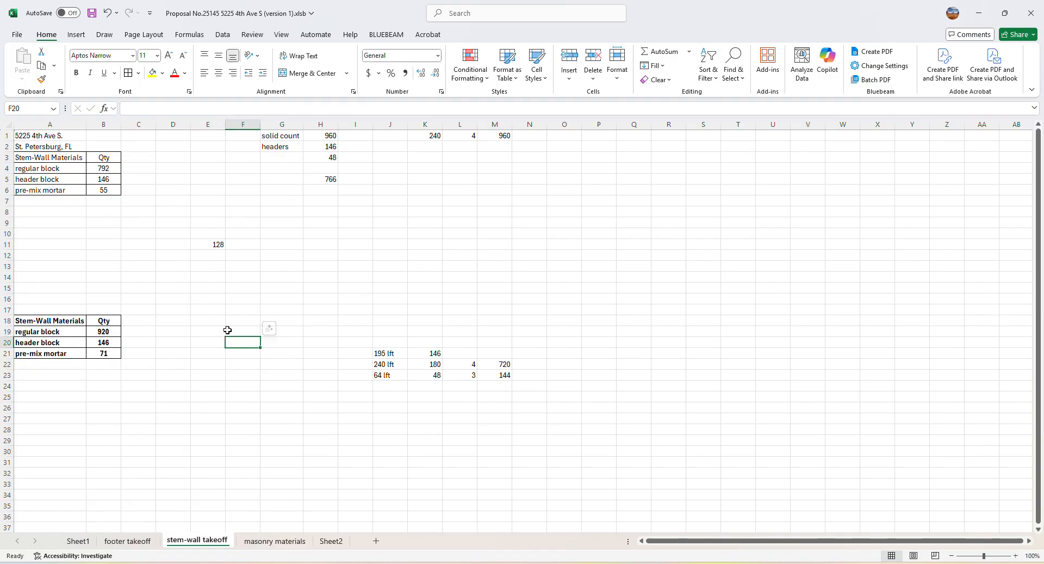
left_click(206, 244)
left_click(199, 321)
left_click(206, 248)
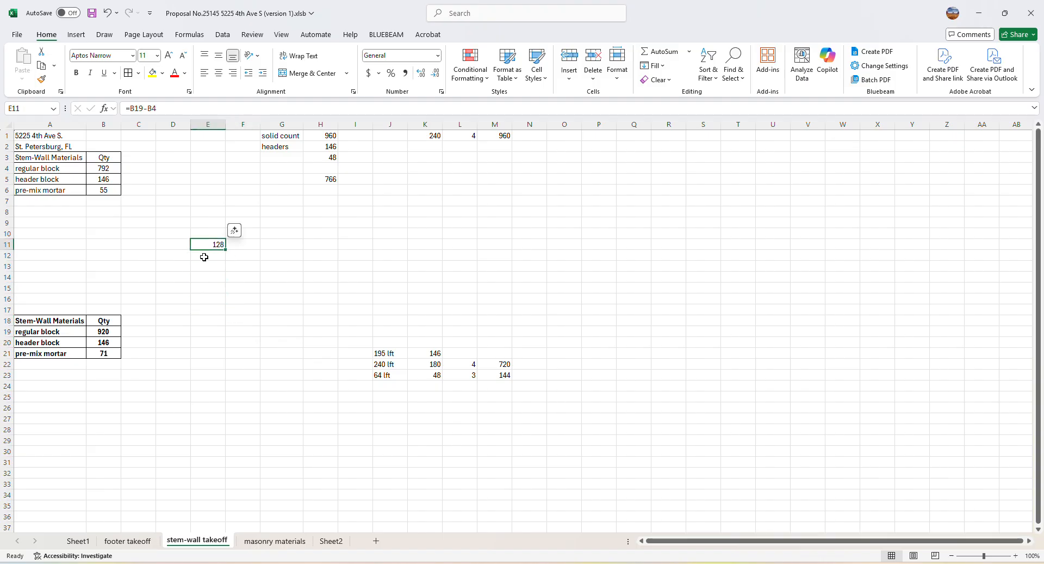
left_click(220, 321)
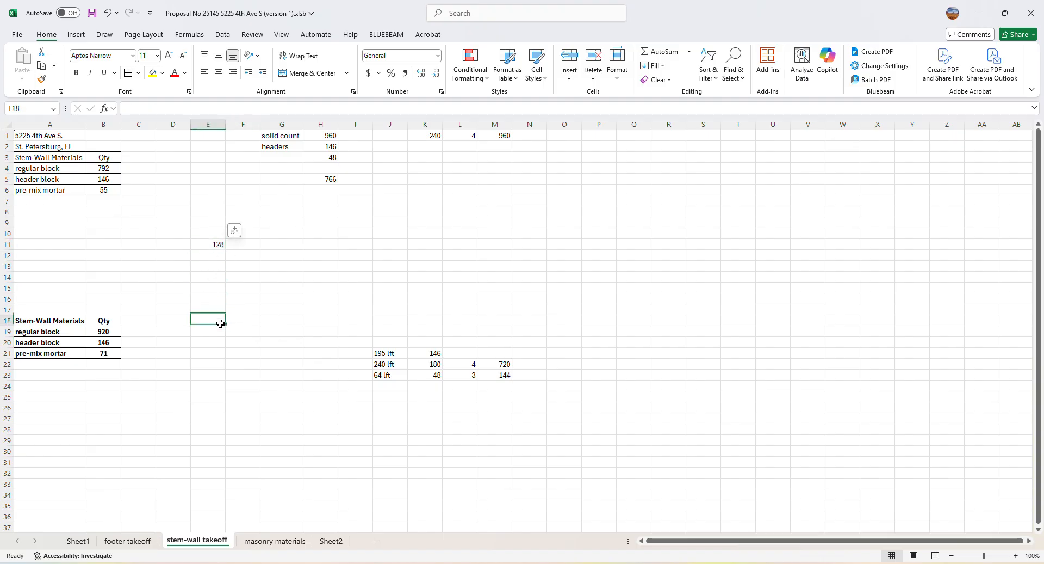
key("Up")
key("Up")
key("Up")
key("Up")
left_click(203, 245)
left_click(252, 313)
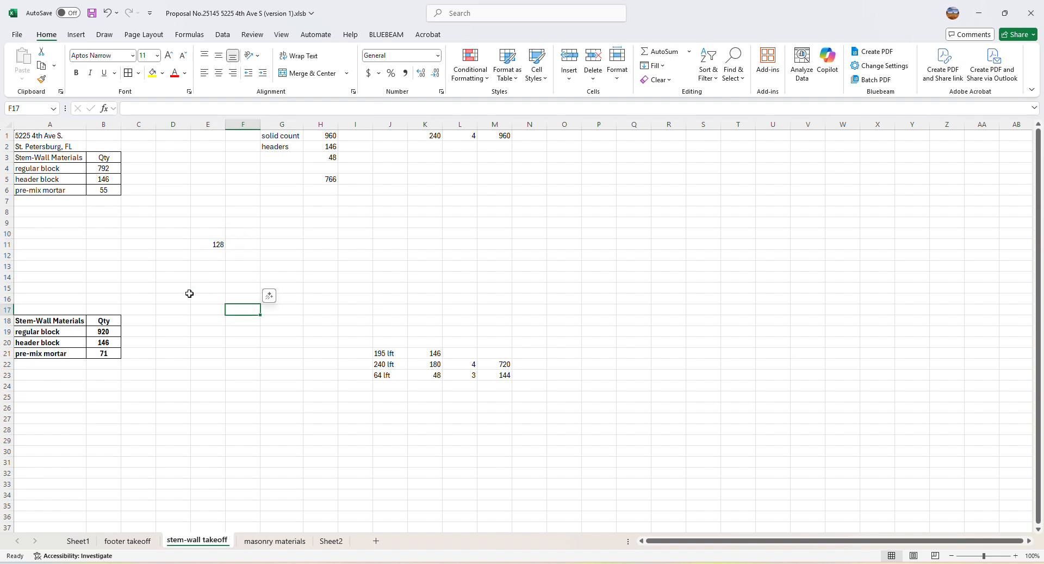
scroll(261, 384, "down", 1)
scroll(262, 384, "up", 1)
scroll(251, 417, "down", 3)
scroll(245, 406, "up", 3)
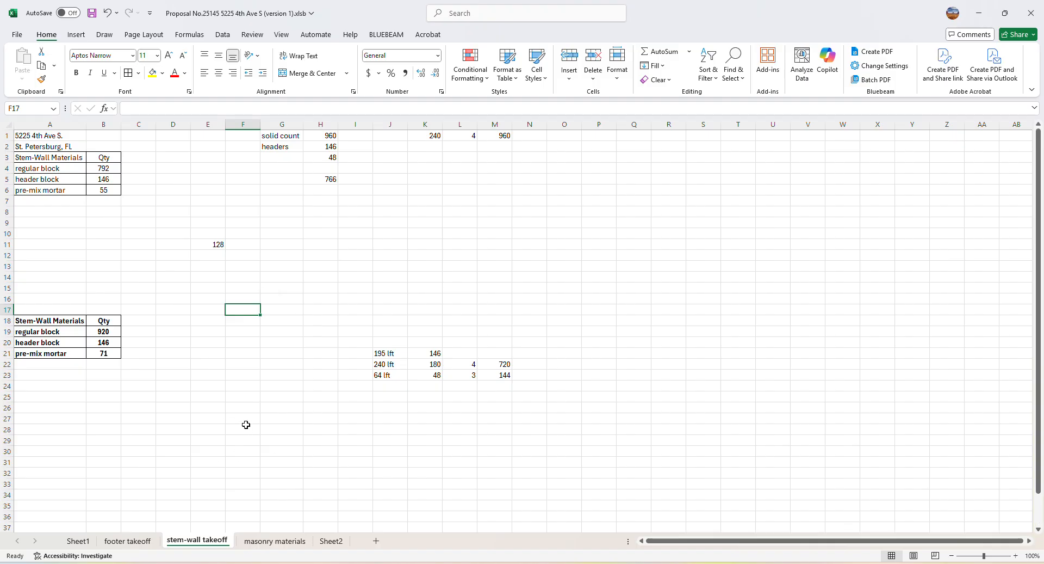
scroll(245, 424, "down", 3)
scroll(229, 345, "up", 3)
mouse_move(655, 562)
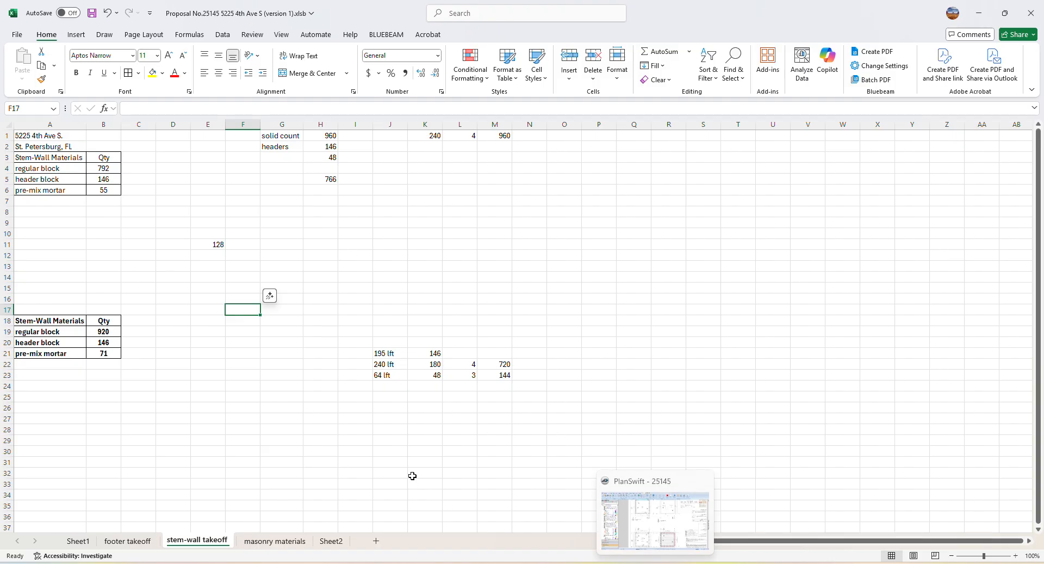